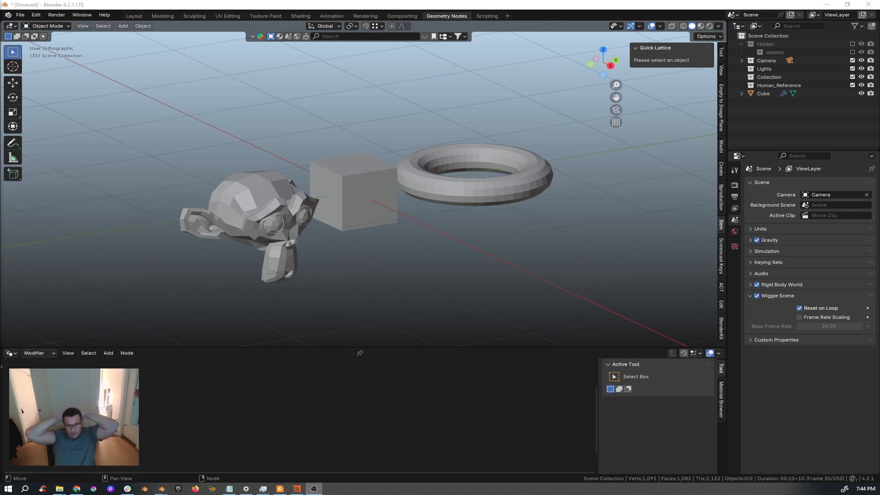
Enlarge the node editor and remove both the Rotate Element and Geometry Nodes modifiers from the Cube object.
click(420, 399)
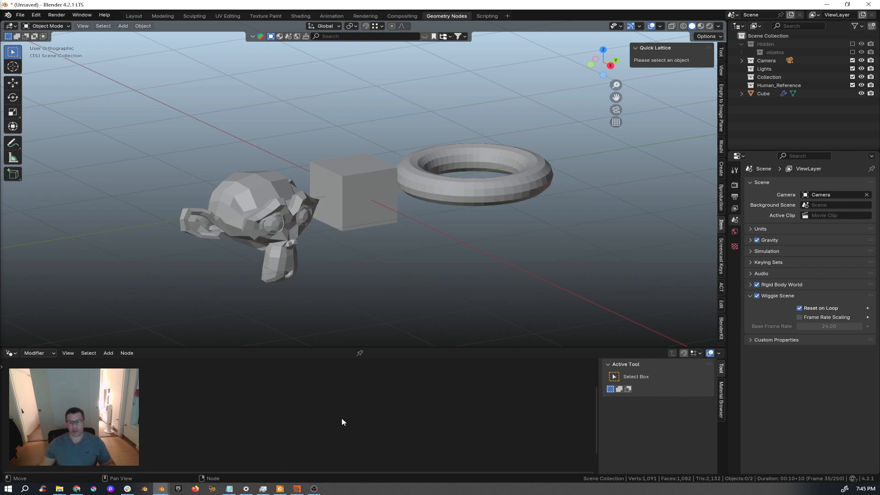
key(n)
drag(384, 345, 381, 301)
click(347, 156)
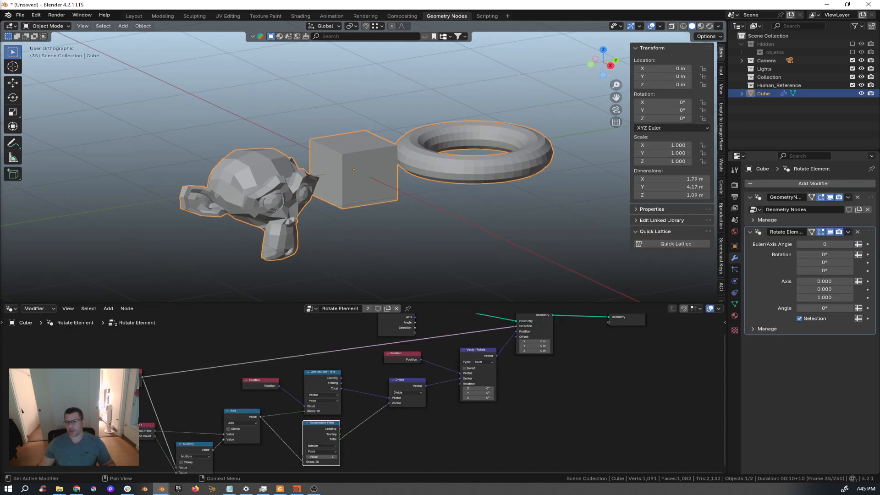
click(856, 232)
click(858, 198)
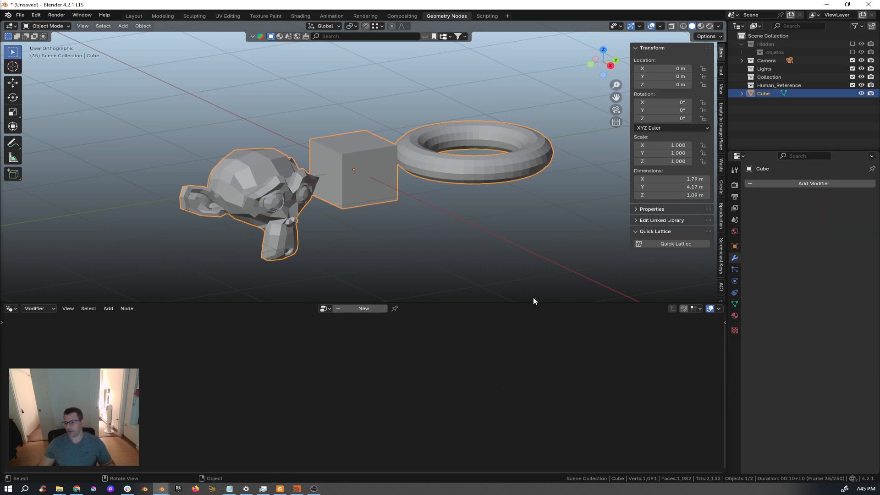
Examine the monkey head, cube and torus as parts of one mesh by selecting their vertices in Edit Mode.
middle_drag(346, 156, 350, 180)
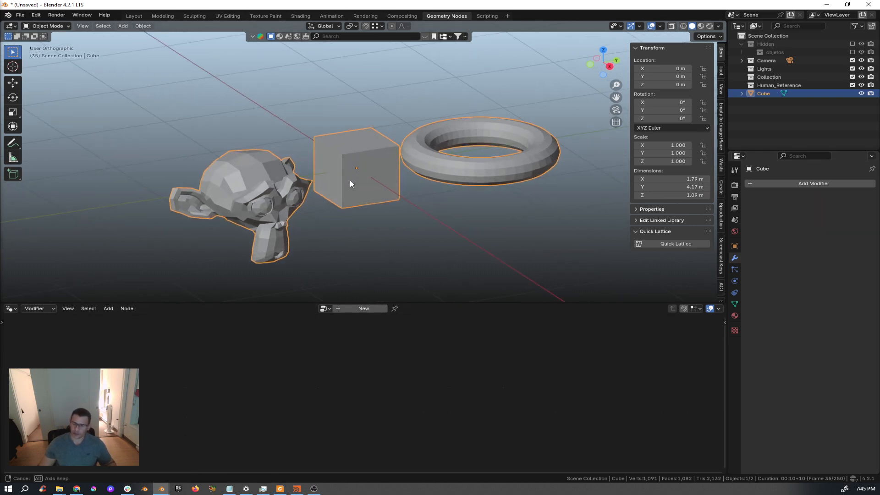
middle_drag(373, 207, 377, 210)
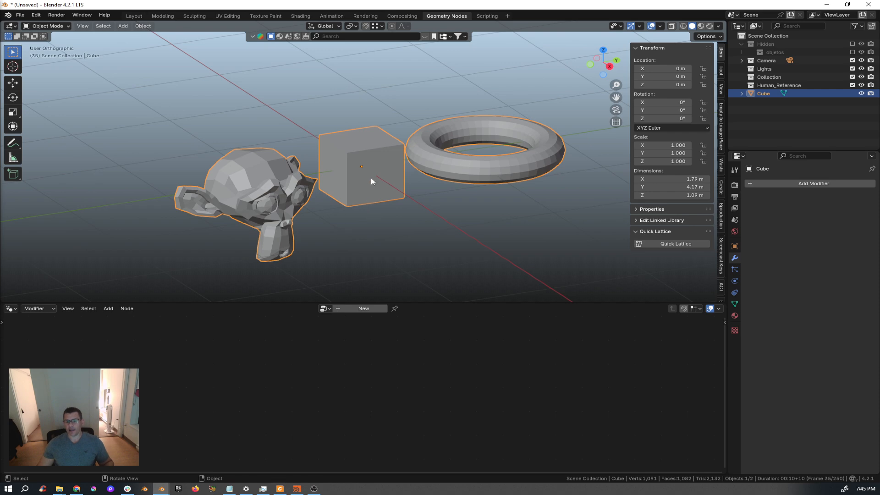
key(Tab)
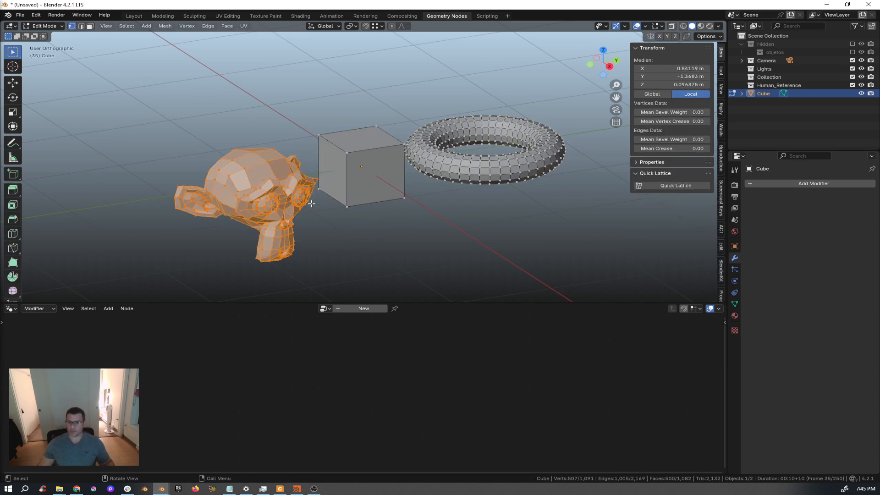
click(379, 199)
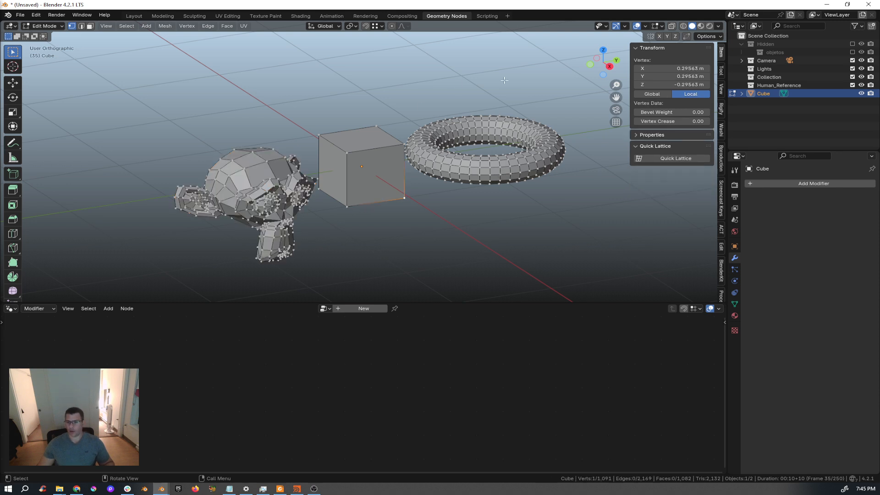
drag(515, 108, 461, 204)
drag(388, 131, 354, 212)
drag(312, 133, 268, 220)
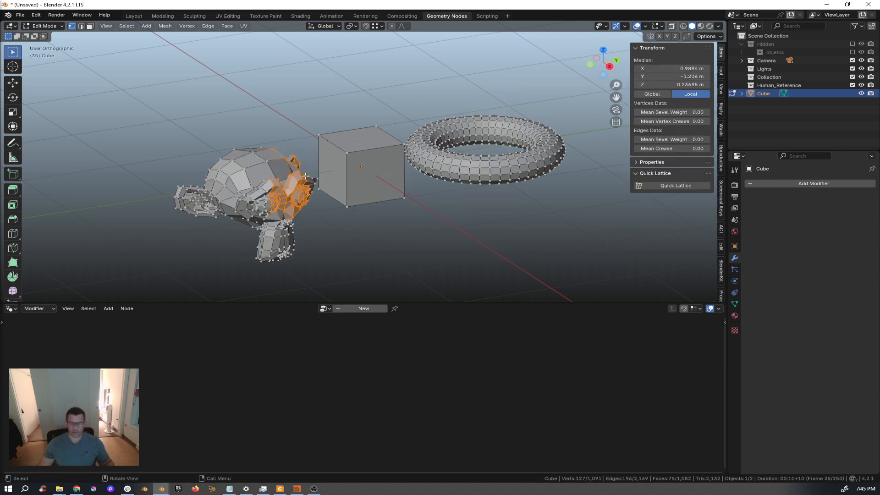
key(Tab)
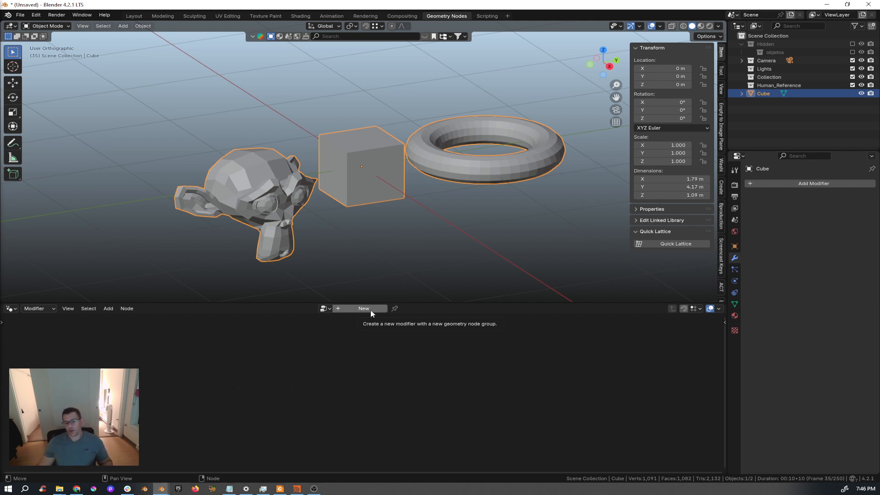
Create a new geometry node group on the Cube object and space its Group Input and Group Output nodes farther apart.
click(364, 308)
scroll(284, 414, up, 3)
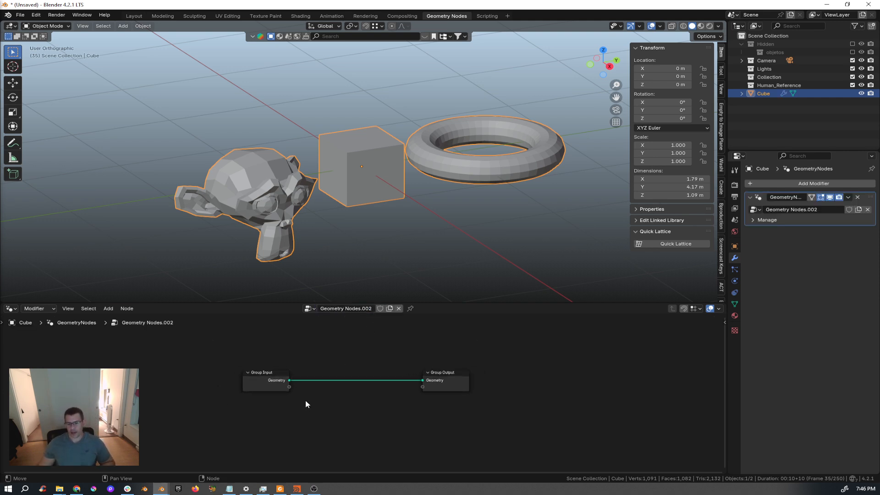
scroll(307, 403, up, 1)
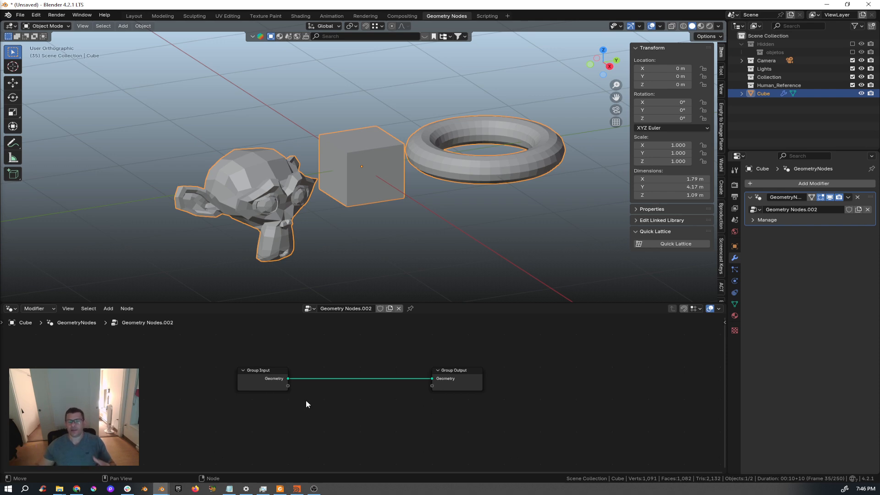
drag(460, 377, 525, 373)
drag(251, 373, 156, 368)
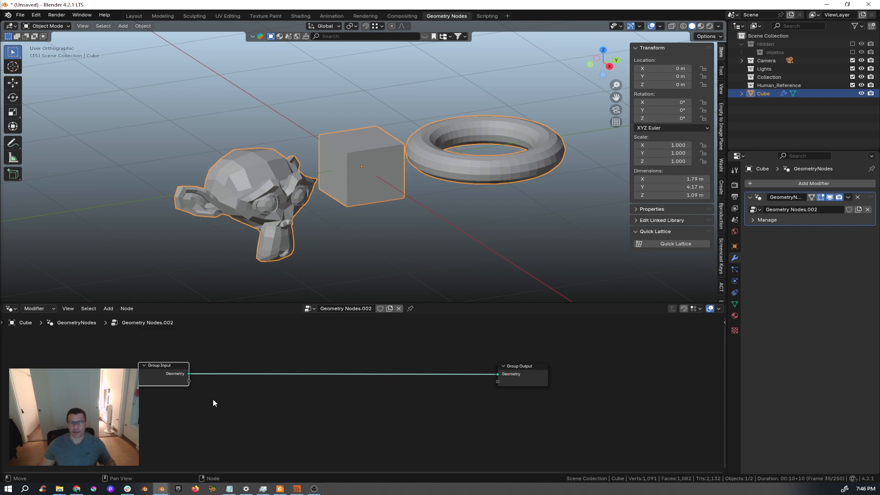
Insert a Split to Instances node on the link between Group Input and Group Output.
middle_drag(212, 403, 242, 399)
scroll(236, 401, up, 1)
key(shift+a)
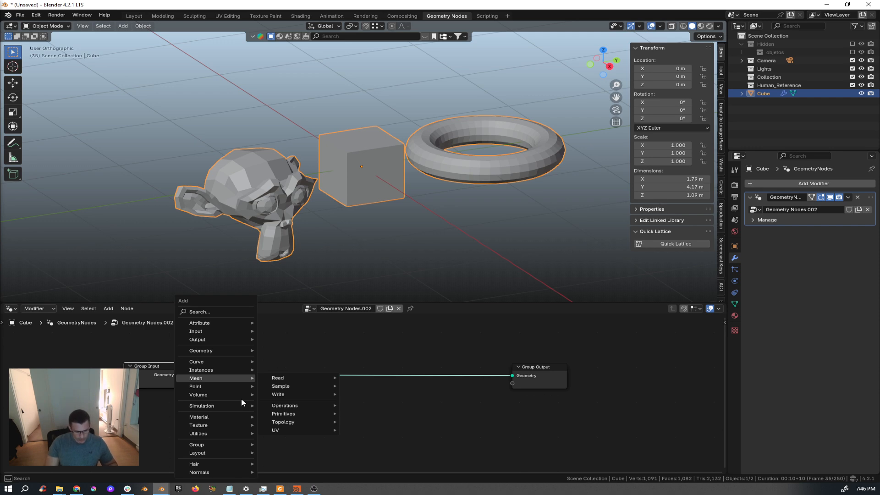
text(inst)
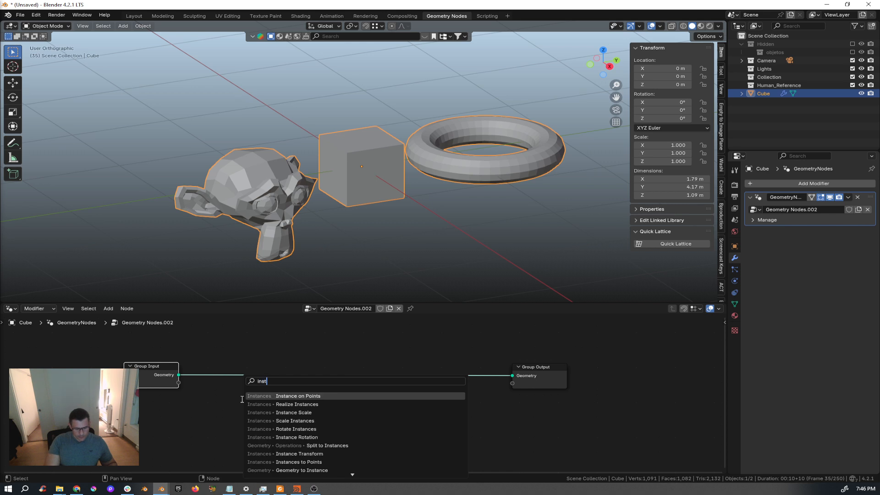
text(ances)
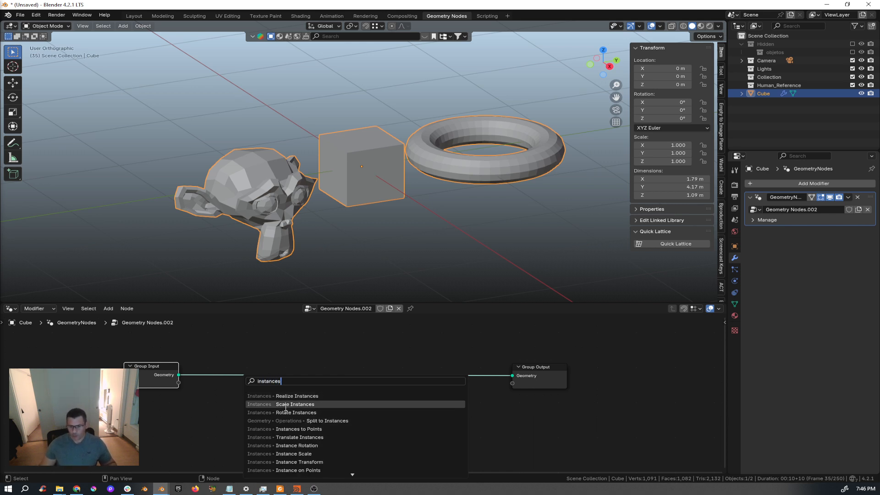
click(256, 381)
text(to)
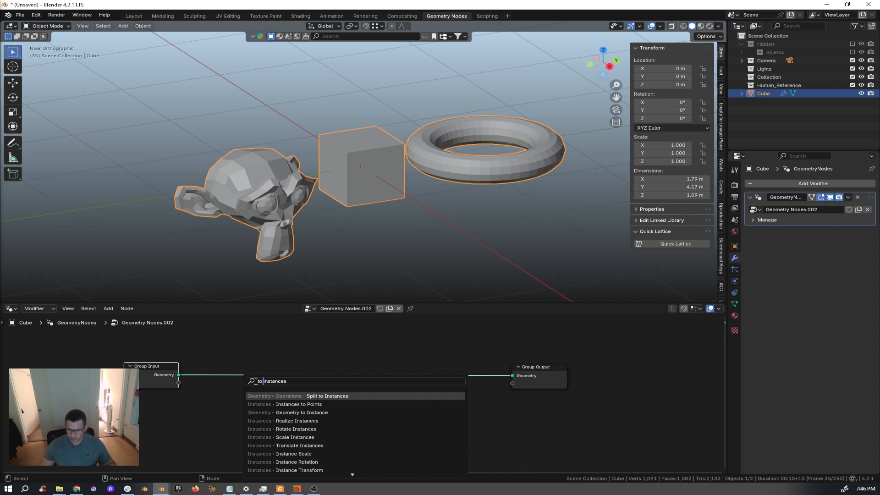
click(308, 395)
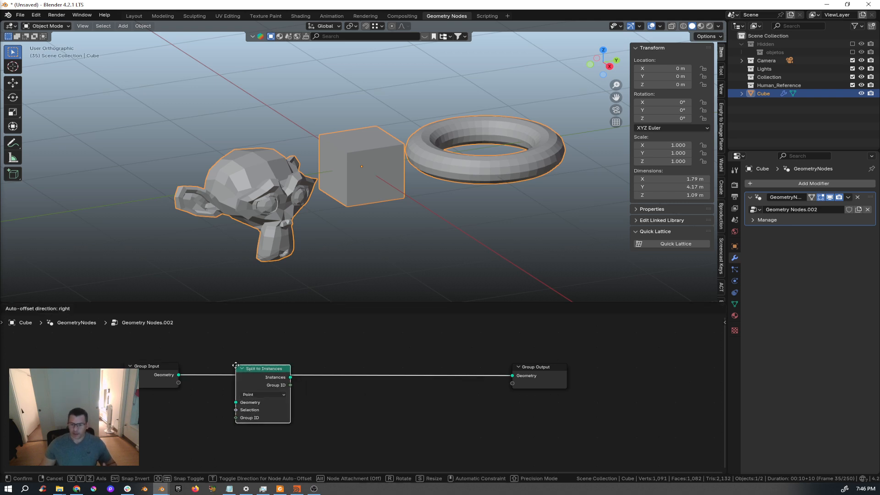
click(247, 362)
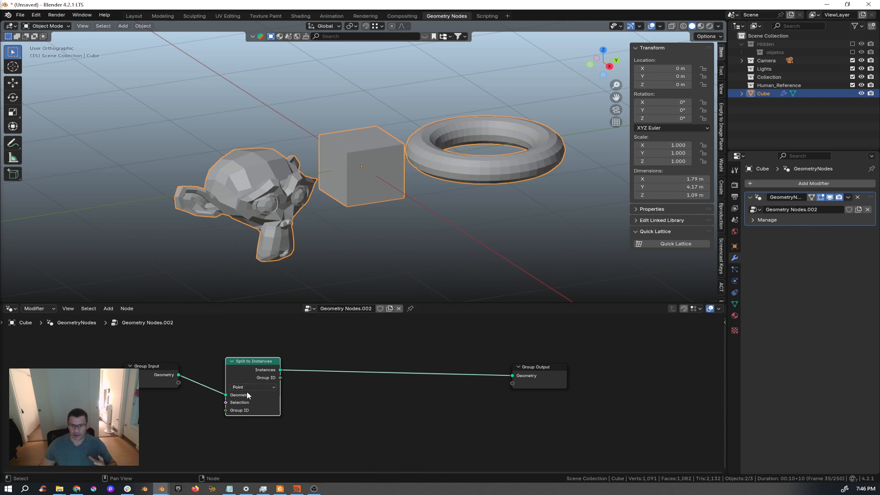
Add a Mesh Island node with its Island Index feeding the Group ID of Split to Instances.
mouse_move(225, 411)
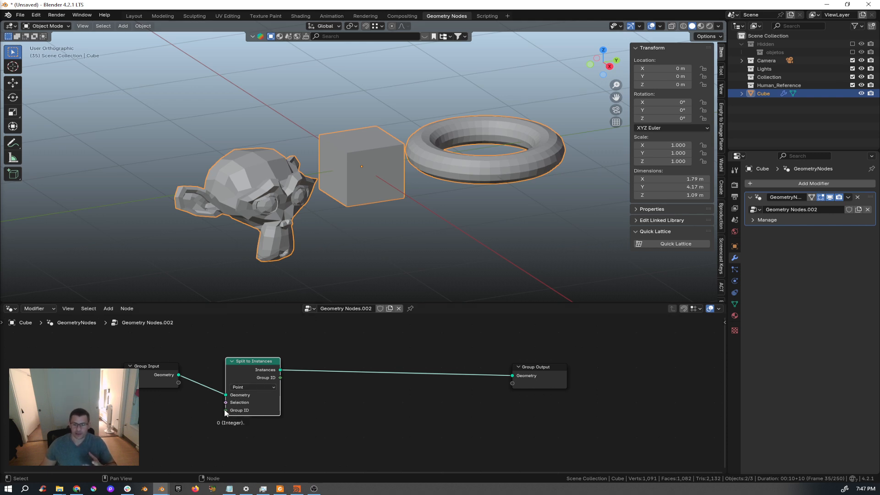
drag(225, 411, 179, 410)
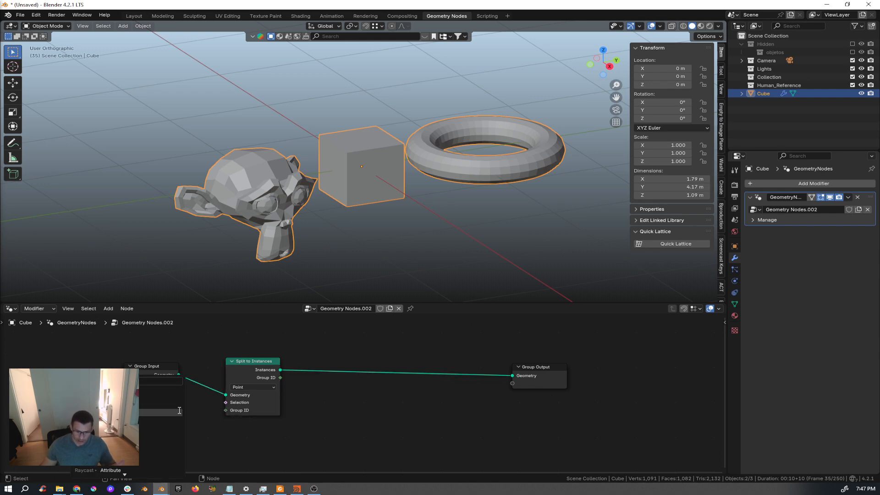
text(mesh)
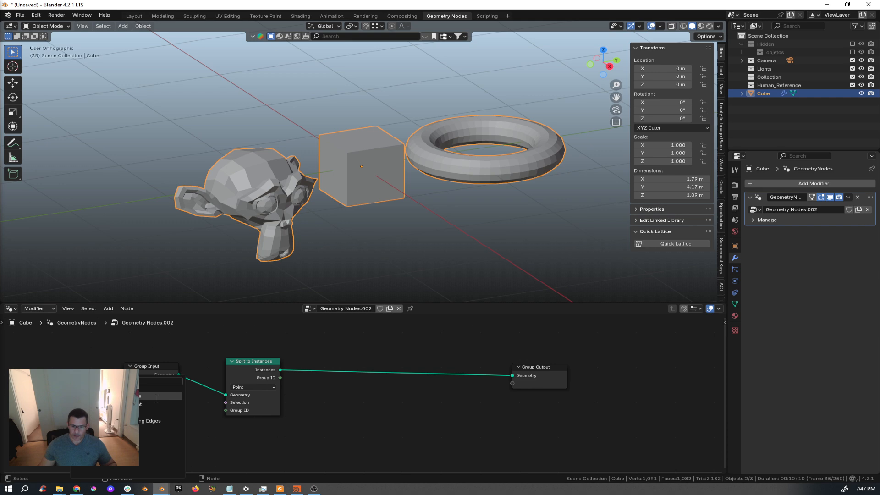
click(156, 397)
click(153, 403)
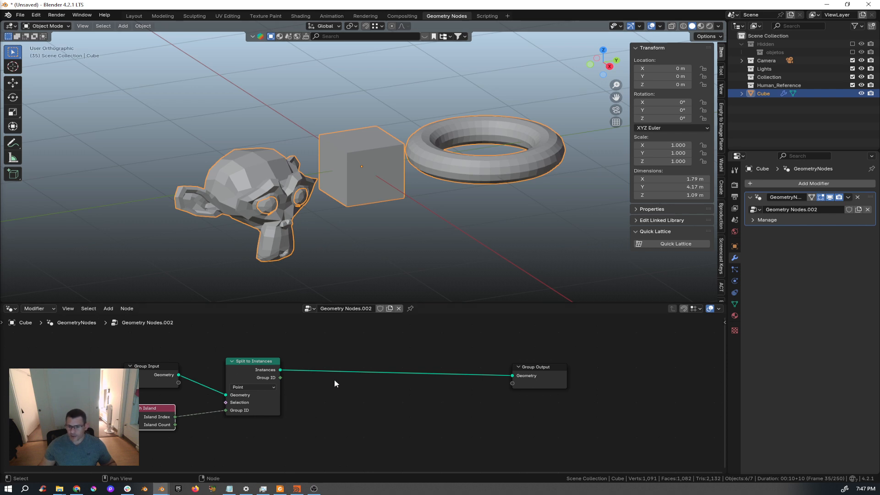
Preview the Split to Instances output through a Viewer node, examine the monkey head up close, and delete the Viewer.
ctrl+shift+click(253, 367)
middle_drag(304, 226, 268, 226)
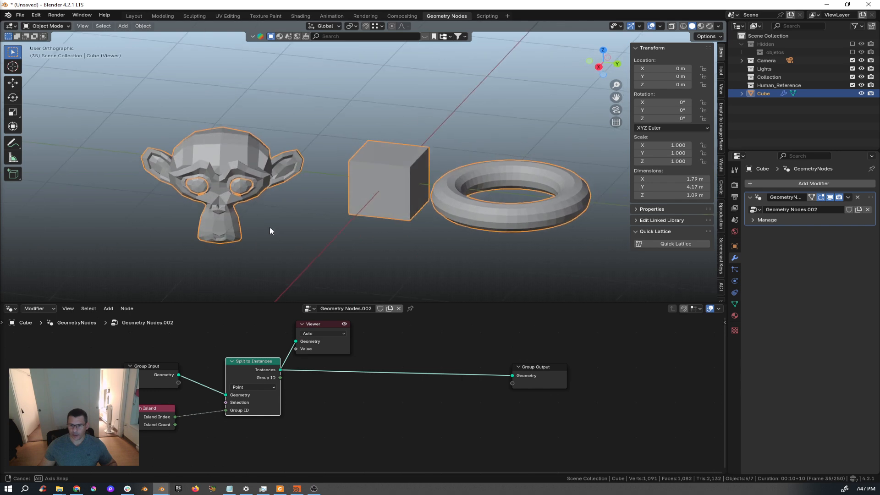
scroll(234, 186, up, 8)
middle_drag(199, 182, 240, 176)
scroll(238, 179, down, 6)
scroll(238, 184, down, 1)
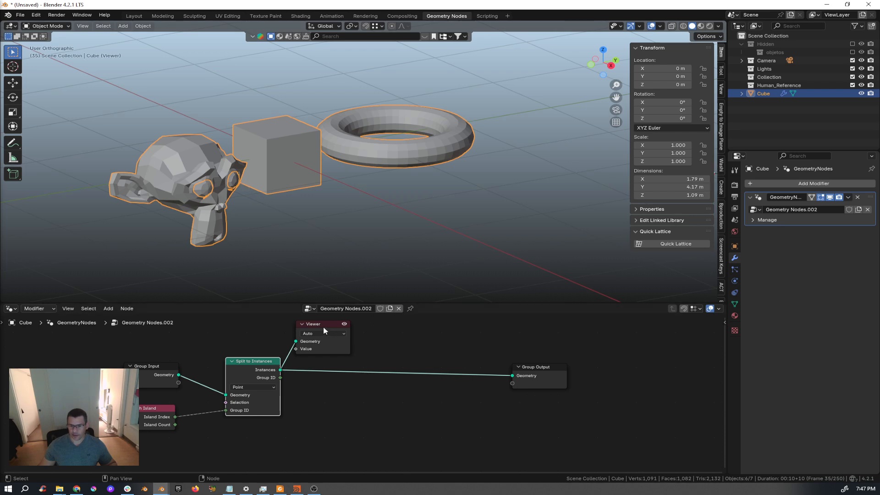
drag(321, 324, 557, 326)
key(x)
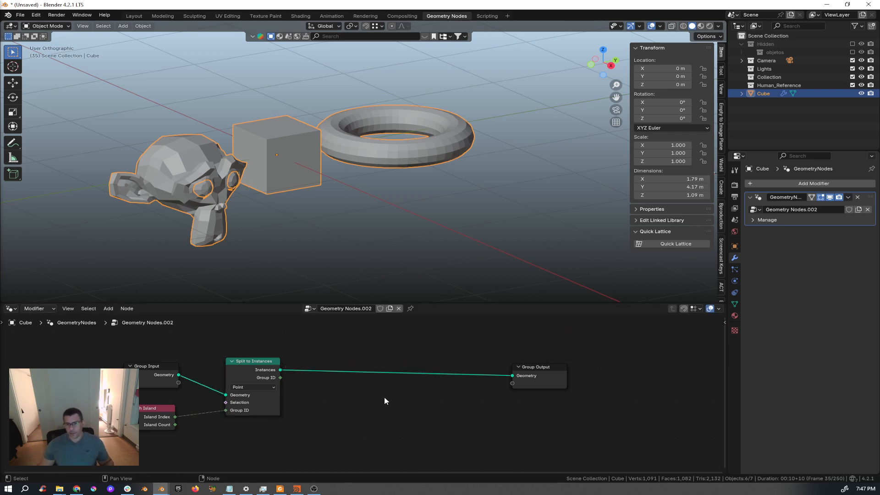
Insert a Rotate Instances node between Split to Instances and Group Output.
middle_drag(367, 386, 368, 391)
key(shift+a)
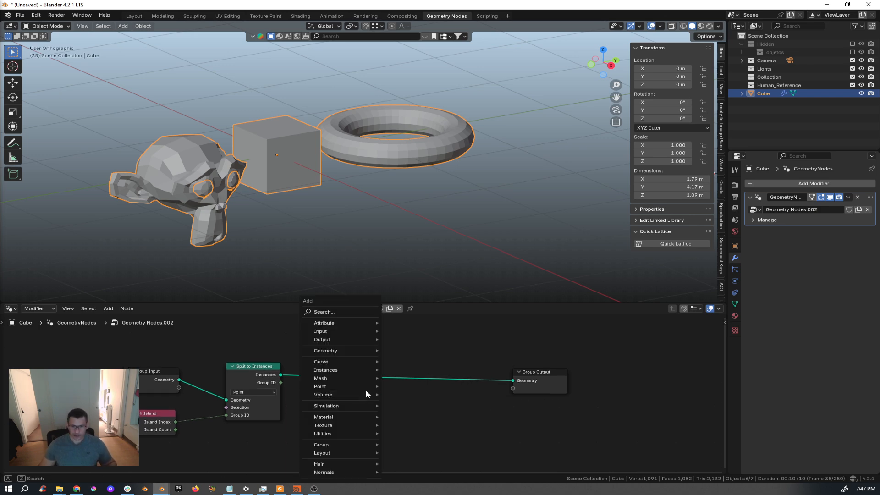
mouse_move(366, 394)
text(rotate)
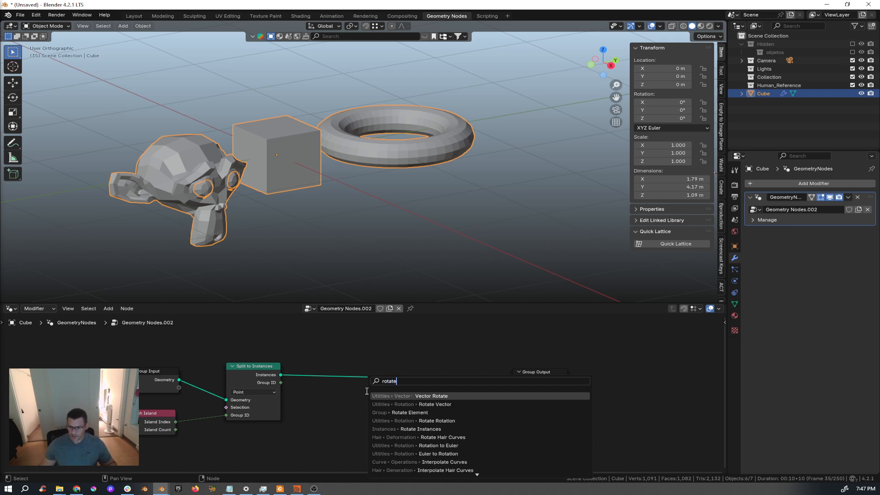
click(416, 429)
click(414, 378)
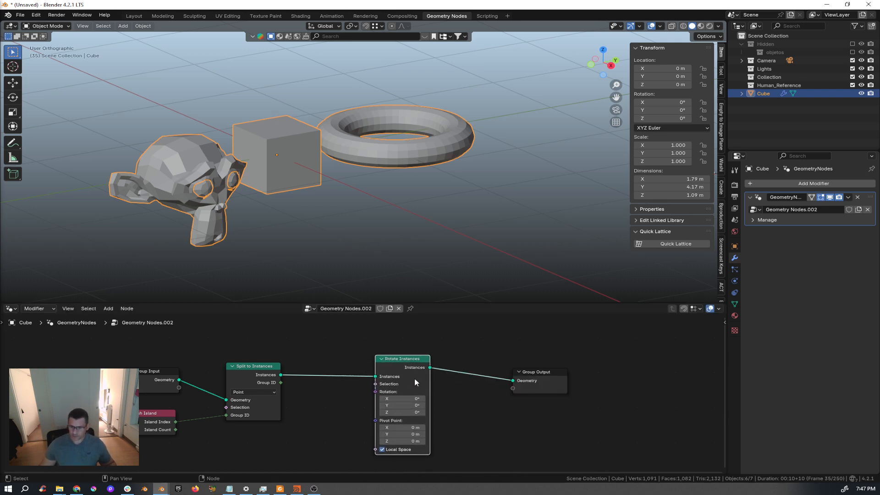
Try out the rotation values of the Rotate Instances node without keeping them.
middle_drag(444, 411, 443, 390)
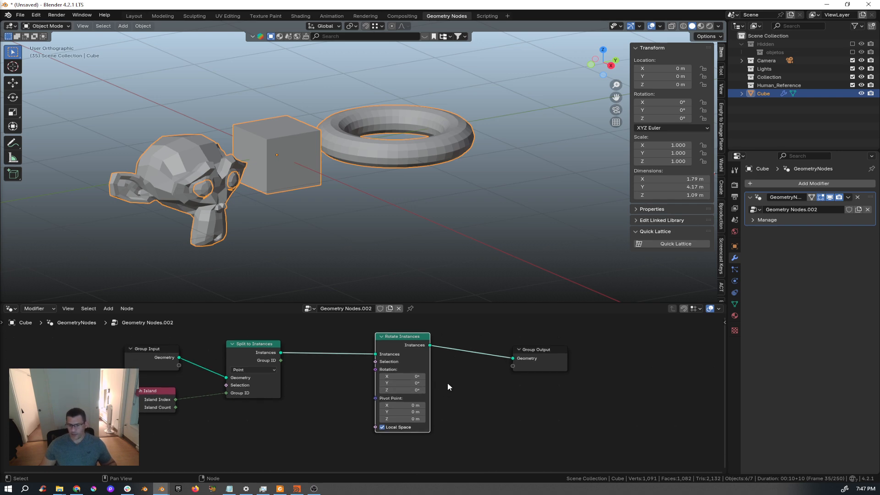
mouse_move(411, 385)
mouse_down()
mouse_move(442, 385)
mouse_move(421, 376)
mouse_up()
right_click(410, 385)
right_click(410, 376)
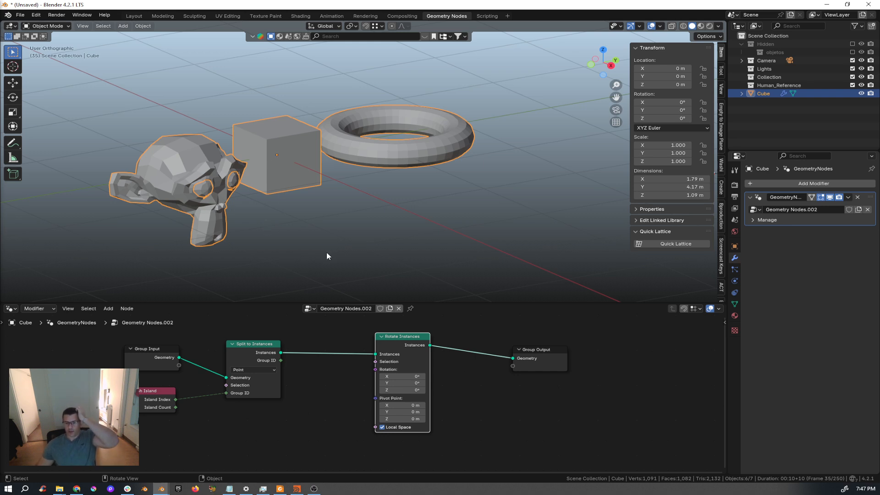
Test X and Y rotations with the Rotate Instances pivot point Y at about 38.3 m, and reset that pivot value to 0.
drag(402, 411, 460, 412)
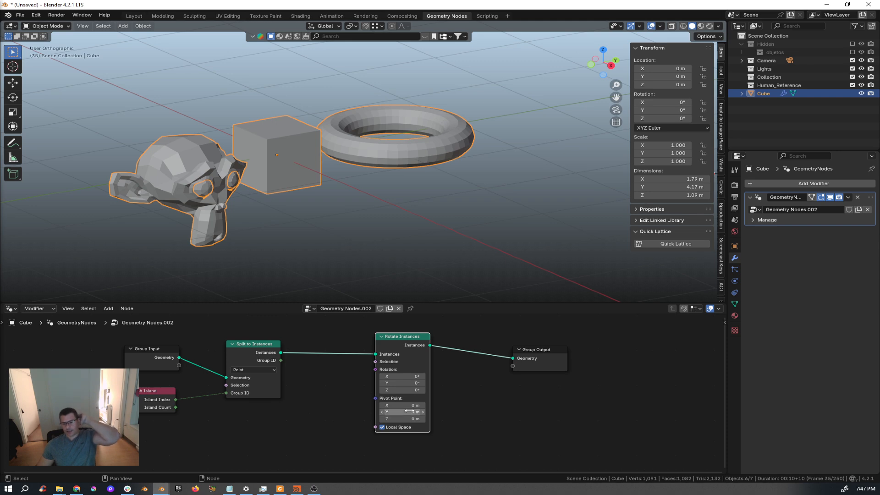
mouse_move(405, 412)
mouse_down()
mouse_move(385, 411)
mouse_move(399, 412)
mouse_up()
drag(410, 377, 437, 384)
right_click(418, 377)
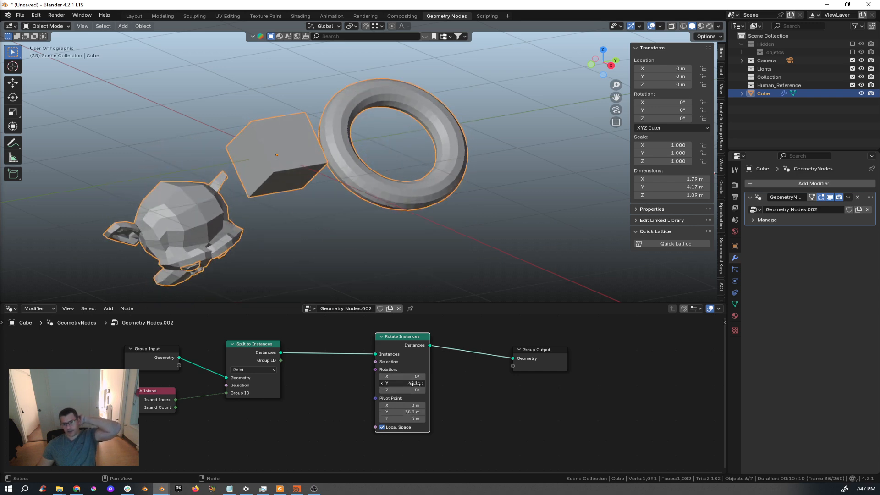
right_click(438, 384)
text(0)
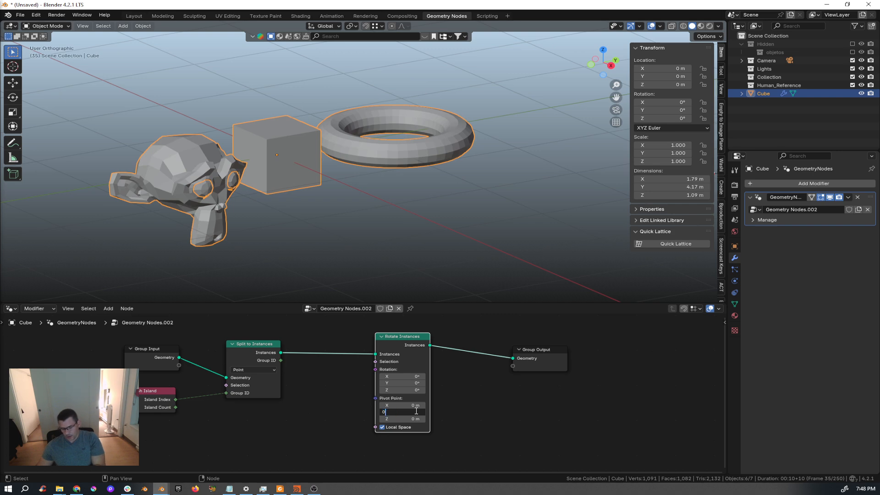
key(Return)
Move the Group Input node farther away from the Split to Instances node.
middle_drag(315, 395, 274, 399)
scroll(274, 400, down, 2)
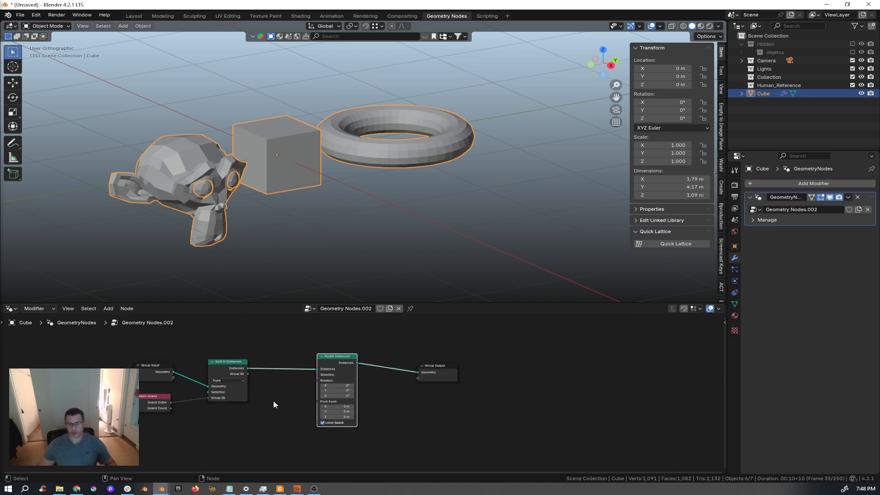
drag(149, 373, 106, 372)
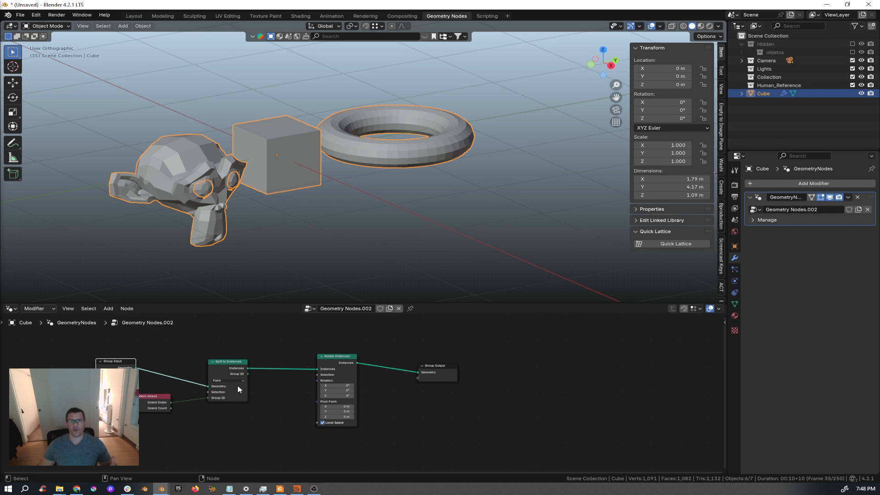
Remove the Split to Instances, Mesh Island and Rotate Instances nodes while keeping Group Input linked to Group Output, and move Group Input closer to Group Output.
drag(363, 348, 150, 463)
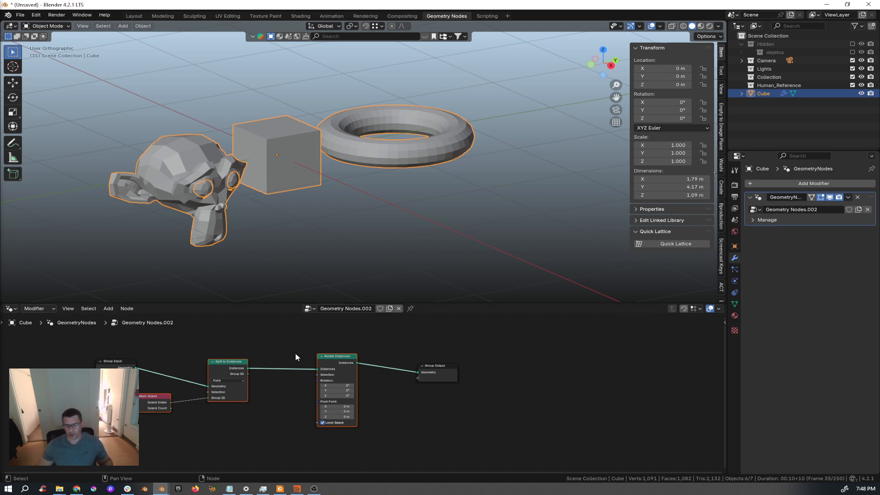
middle_drag(290, 383, 292, 383)
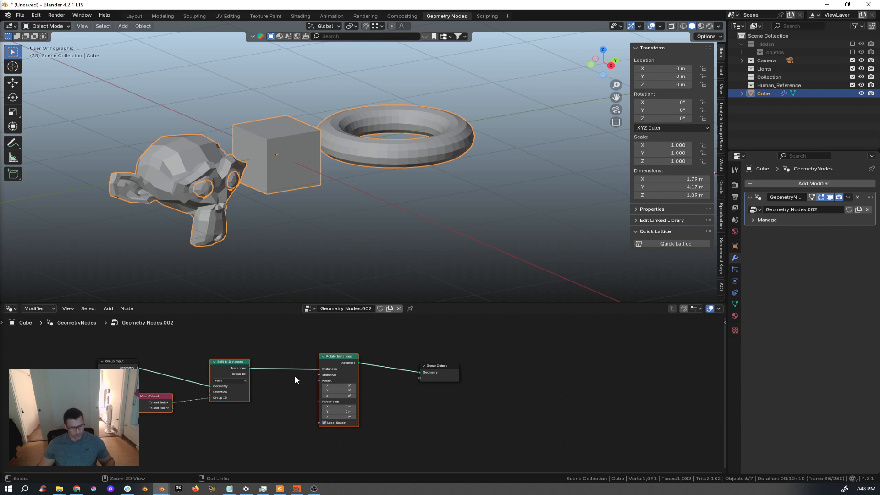
key(ctrl+x)
drag(129, 364, 217, 366)
Insert a Set Position node between Group Input and Group Output, and move Group Input farther away from it.
middle_drag(278, 387, 345, 377)
scroll(360, 380, up, 1)
key(shift+a)
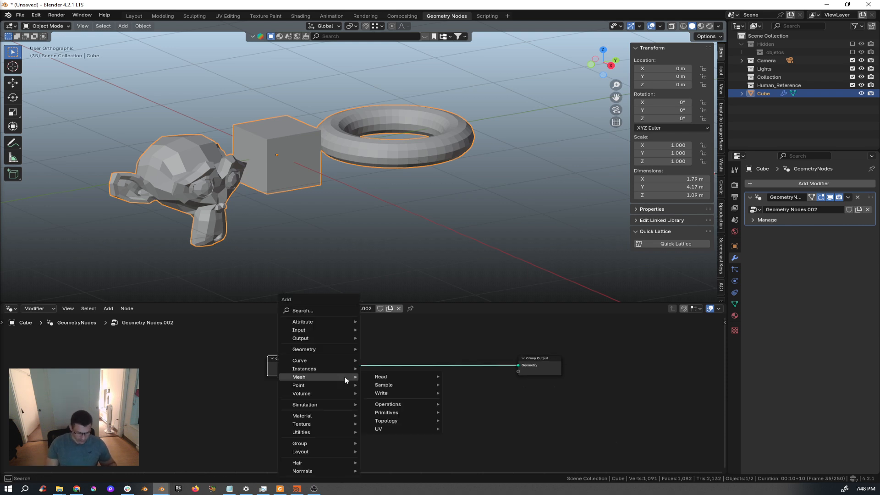
text(se)
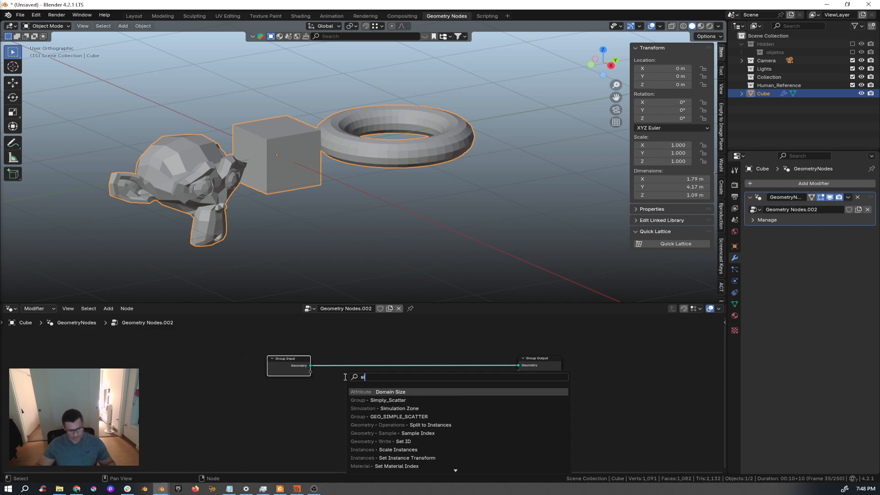
text(t)
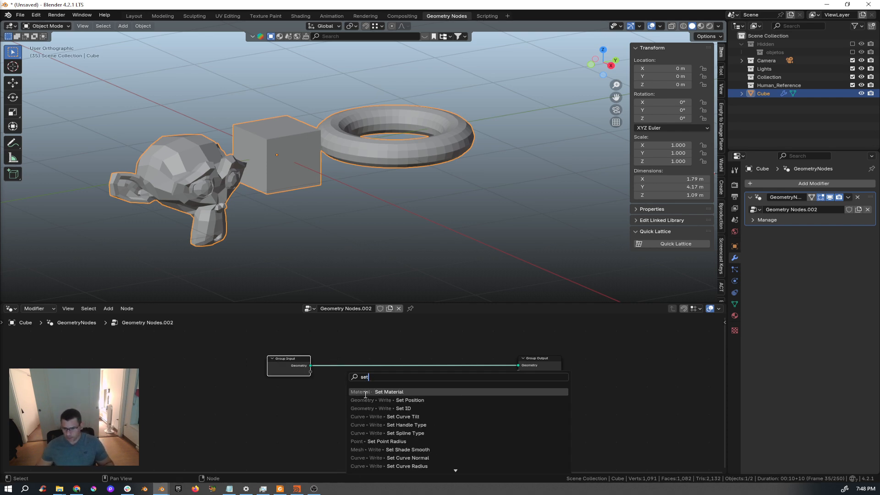
click(398, 400)
click(424, 349)
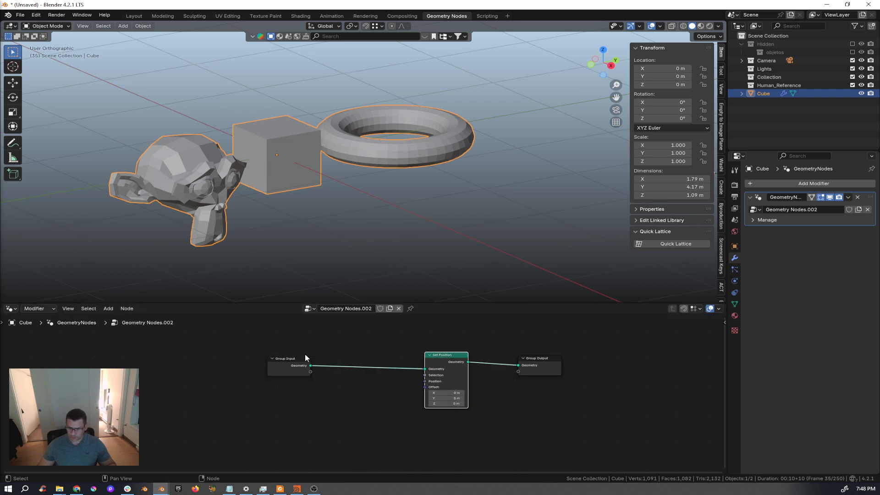
drag(288, 360, 234, 364)
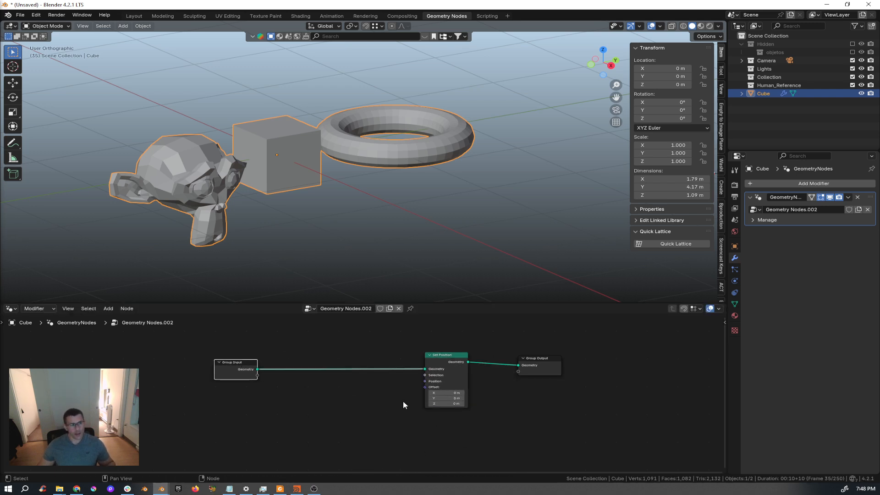
Add a Vector Rotate node feeding the Position input of the Set Position node.
middle_drag(403, 401, 450, 398)
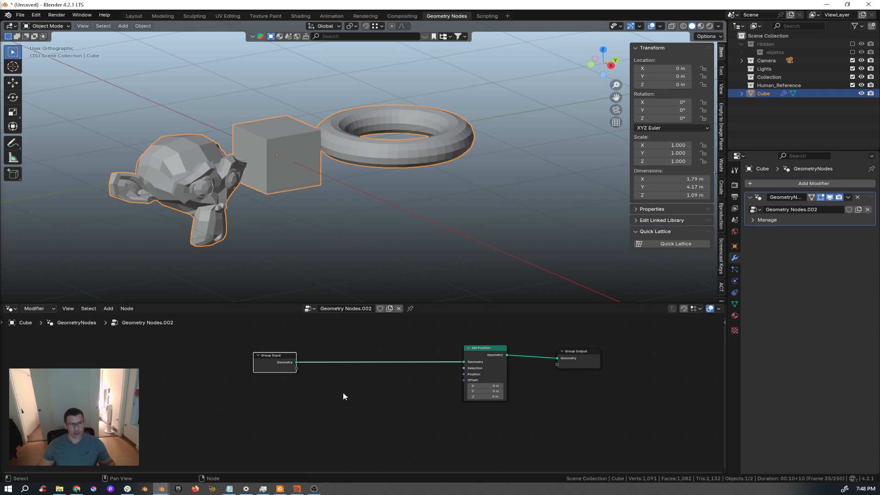
drag(465, 377, 371, 393)
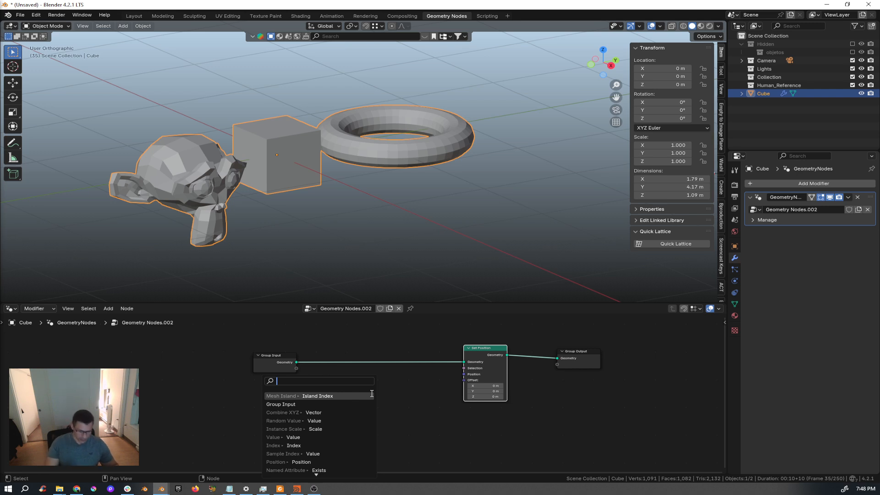
text(vector rotate)
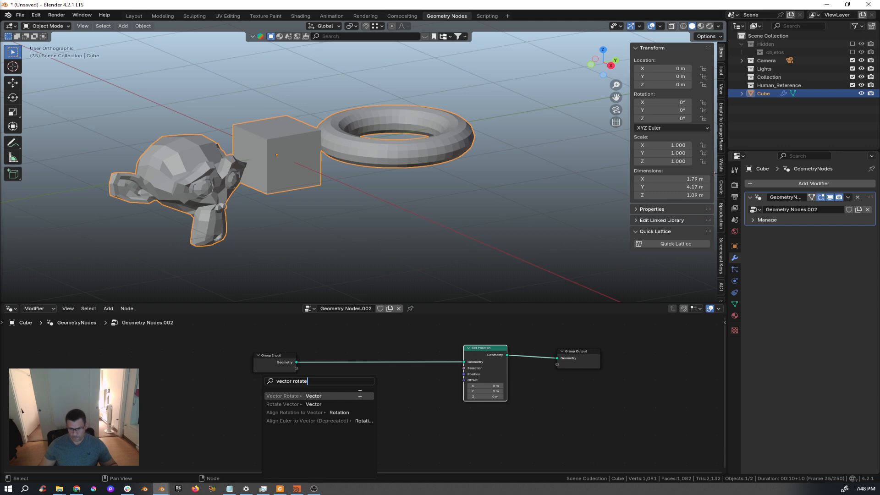
click(354, 393)
click(342, 399)
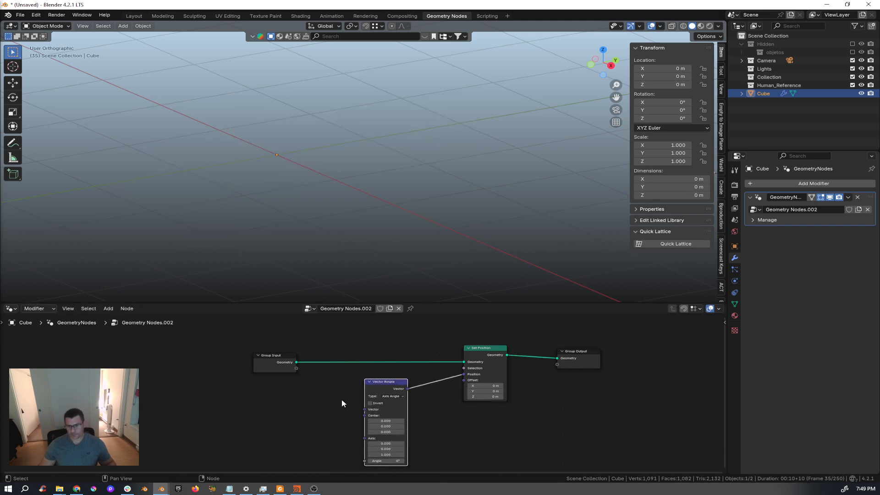
middle_drag(261, 405, 319, 384)
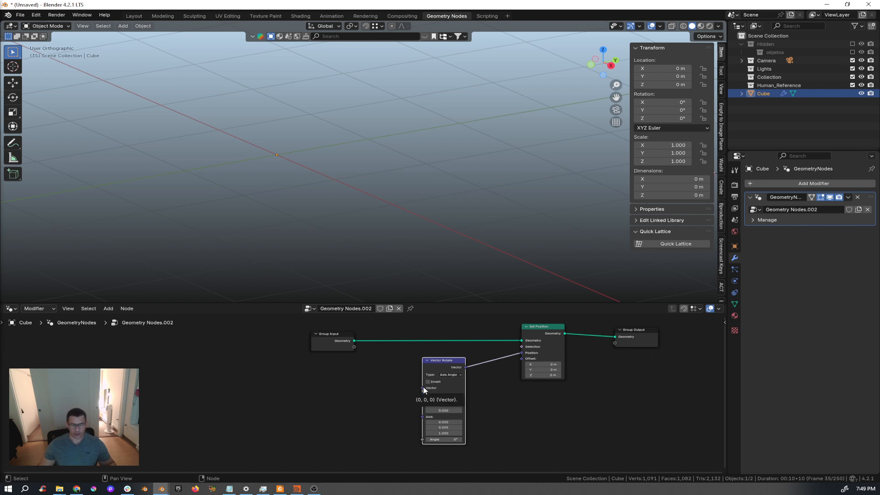
click(366, 388)
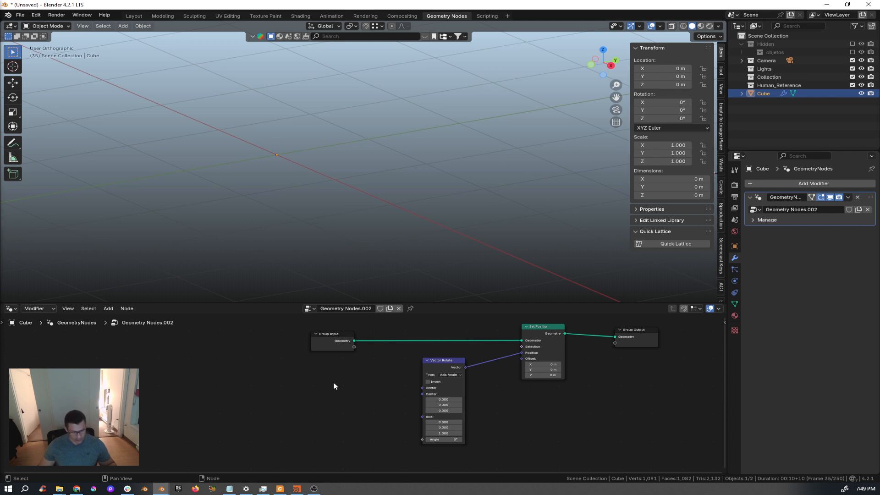
key(q)
key(p)
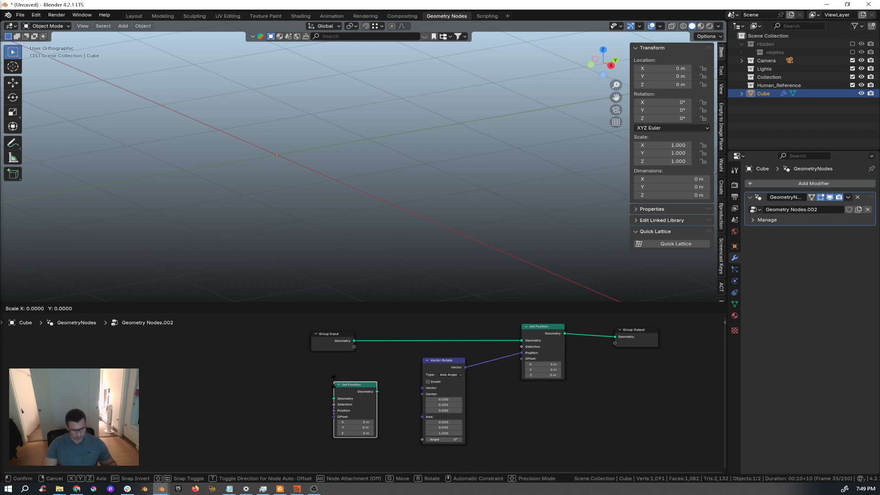
key(Escape)
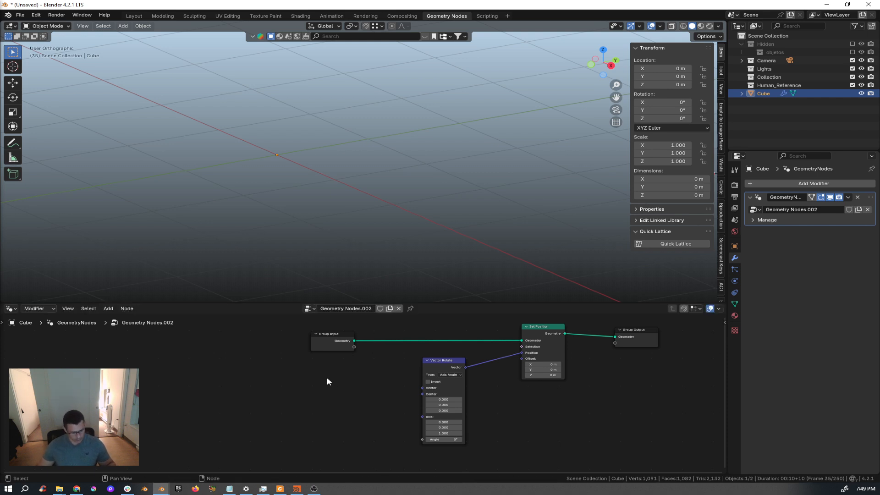
Add a Position node beside Vector Rotate and link it to that node's Vector input.
key(shift+a)
text(p)
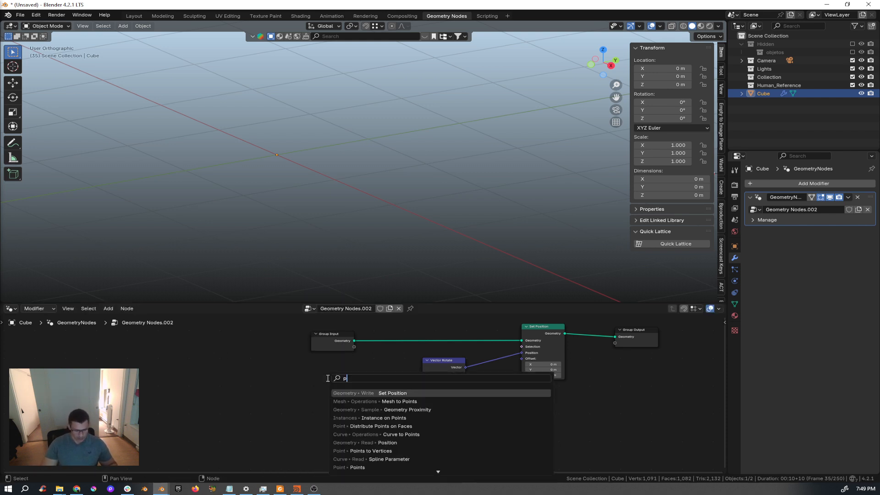
text(osit)
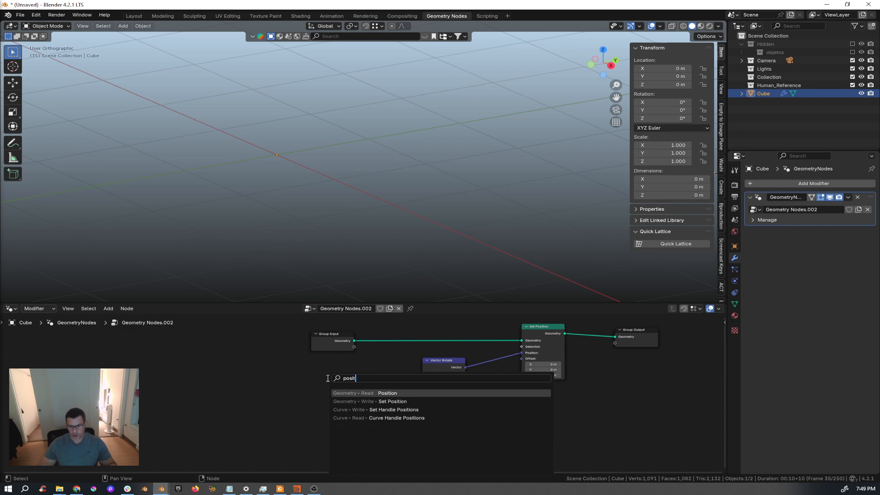
click(393, 394)
click(380, 393)
drag(373, 390, 420, 394)
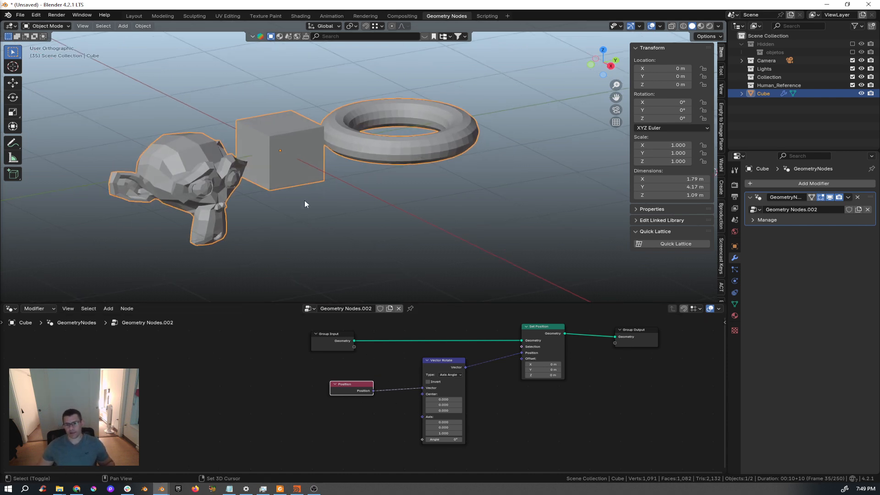
shift+middle_drag(305, 203, 344, 203)
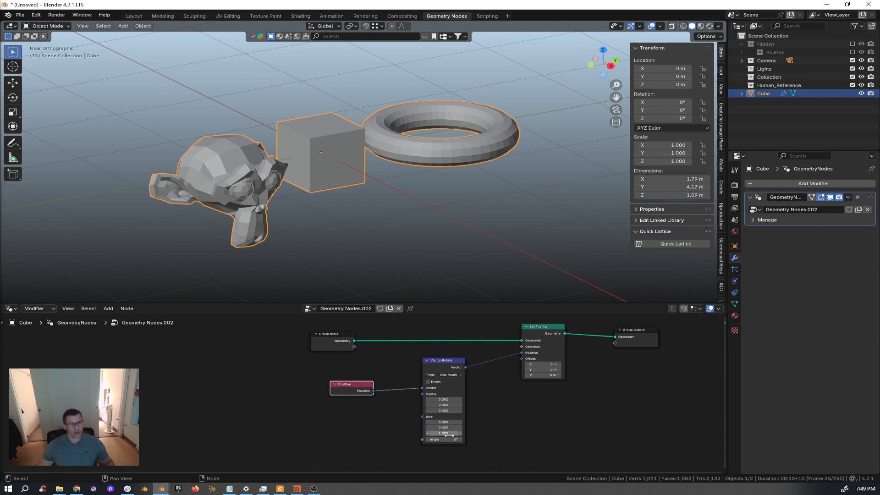
Add a Vector Math node set to Divide feeding the Center input of Vector Rotate, and place it below the Position node.
middle_drag(471, 432, 525, 404)
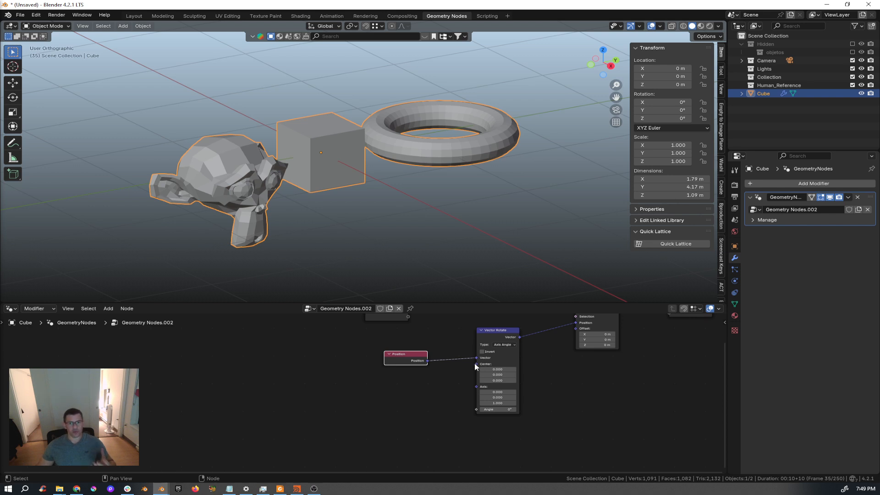
drag(477, 364, 422, 388)
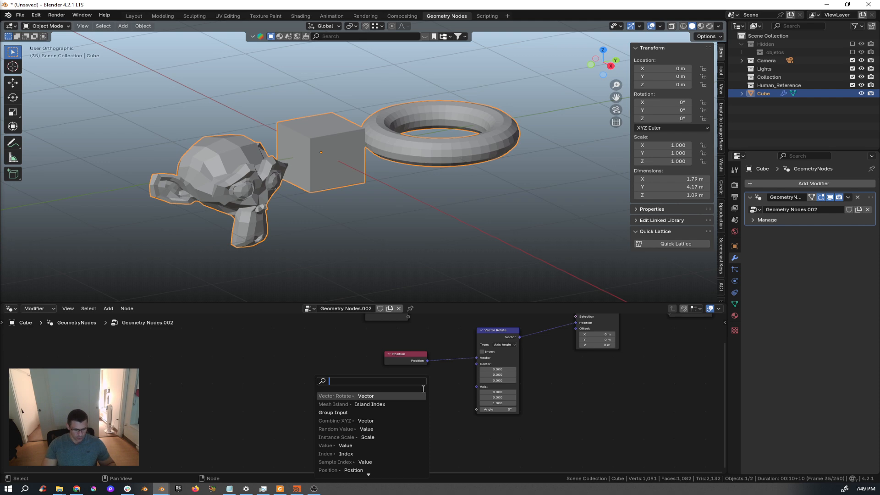
text(vect)
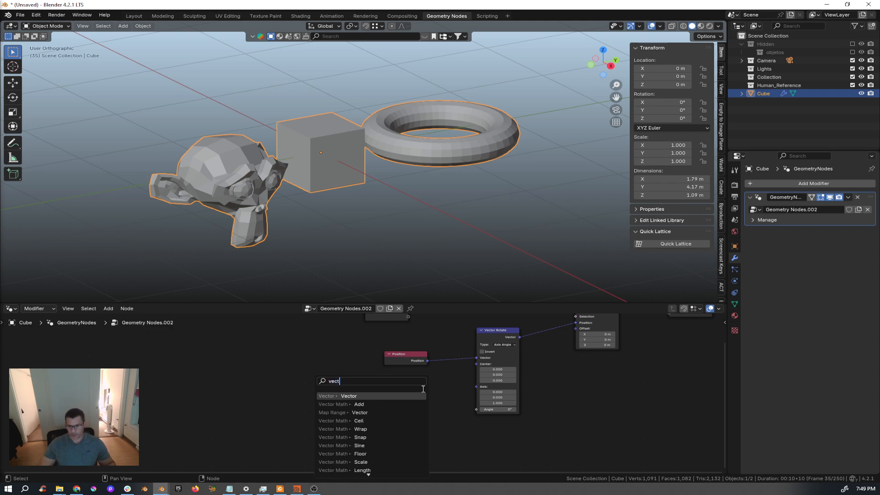
click(403, 404)
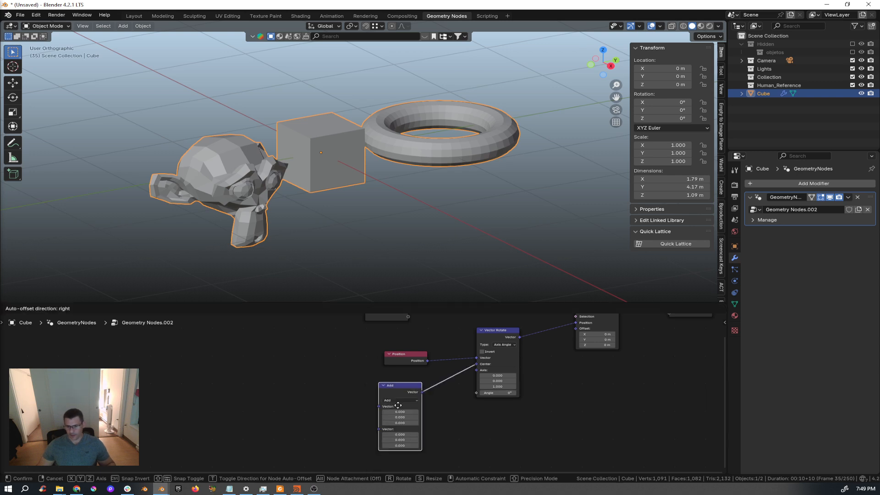
click(400, 400)
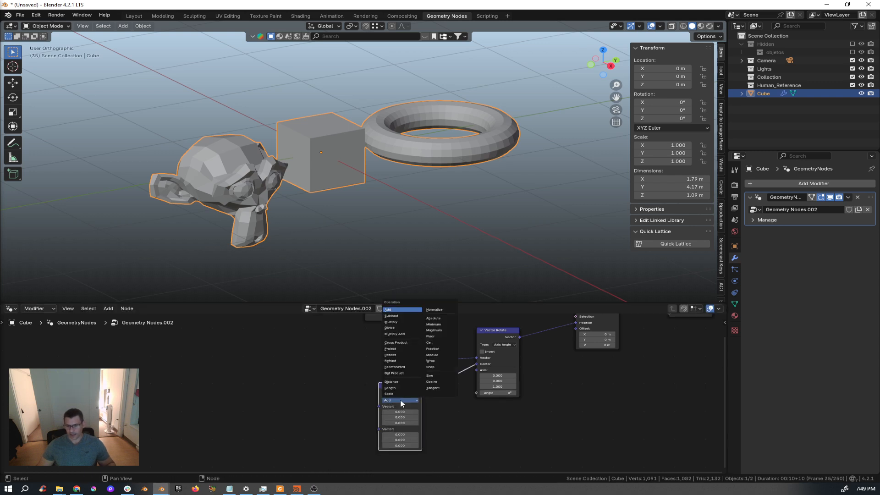
click(389, 328)
drag(402, 385, 411, 376)
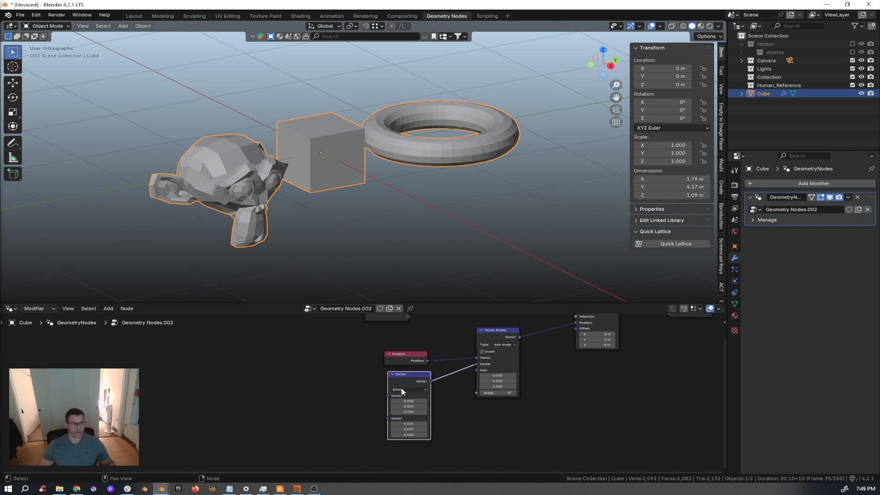
Add an Accumulate Field node with its Total output feeding the first Vector input of the Divide node.
middle_drag(378, 398, 514, 404)
click(510, 401)
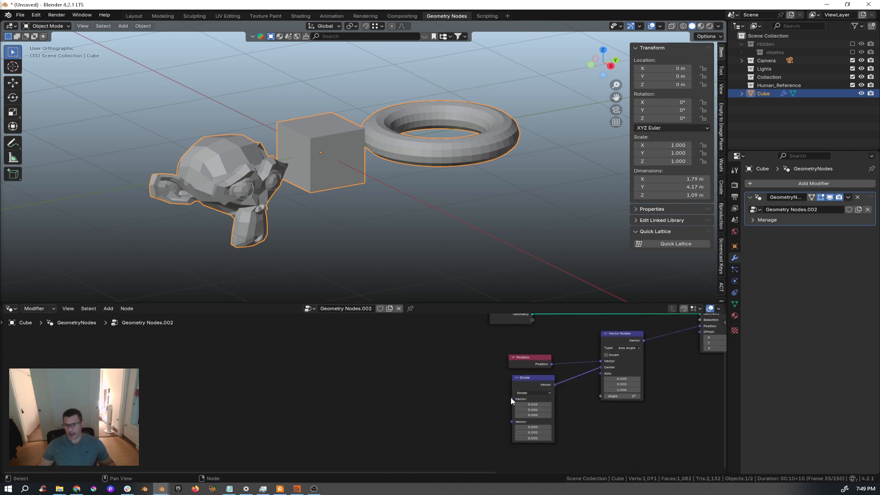
drag(511, 399, 449, 390)
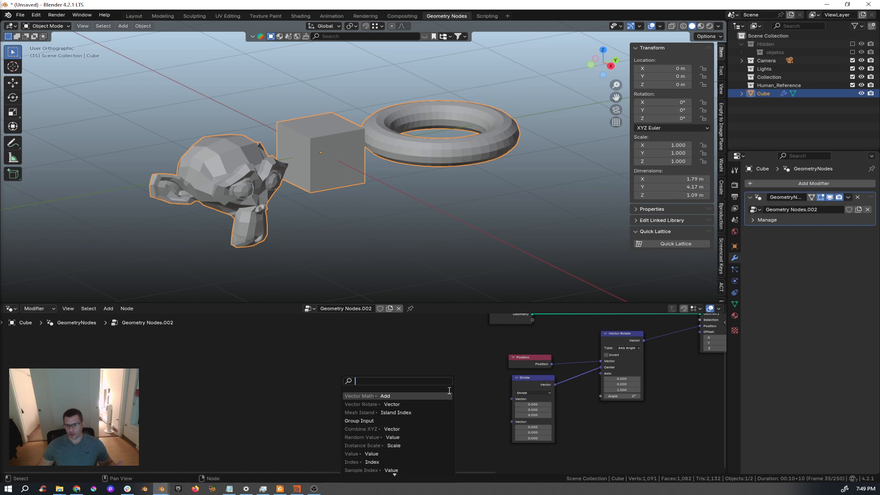
text(acu)
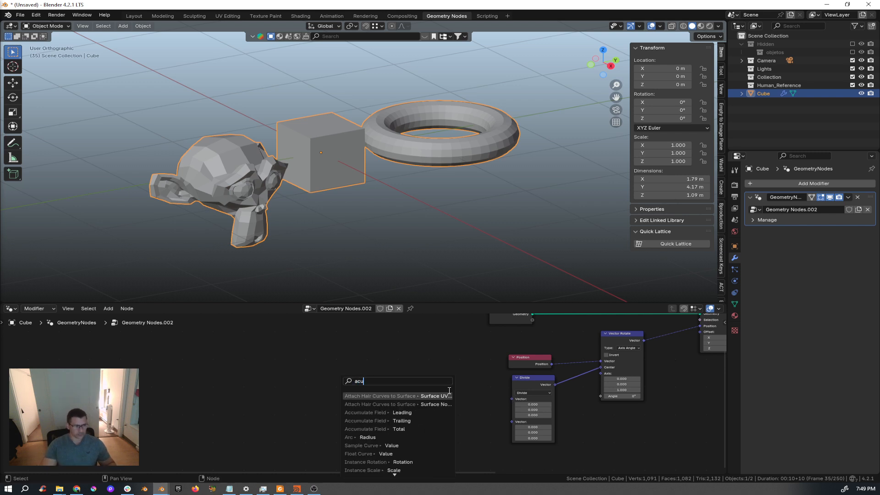
text(m)
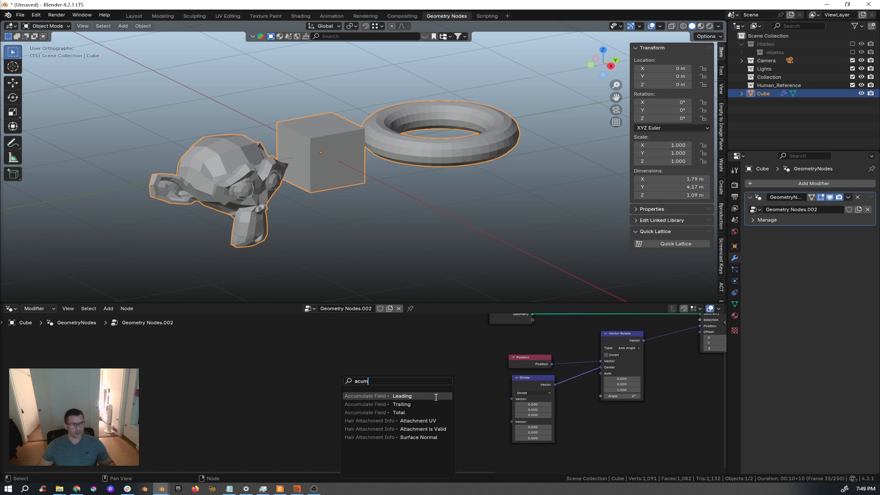
click(435, 412)
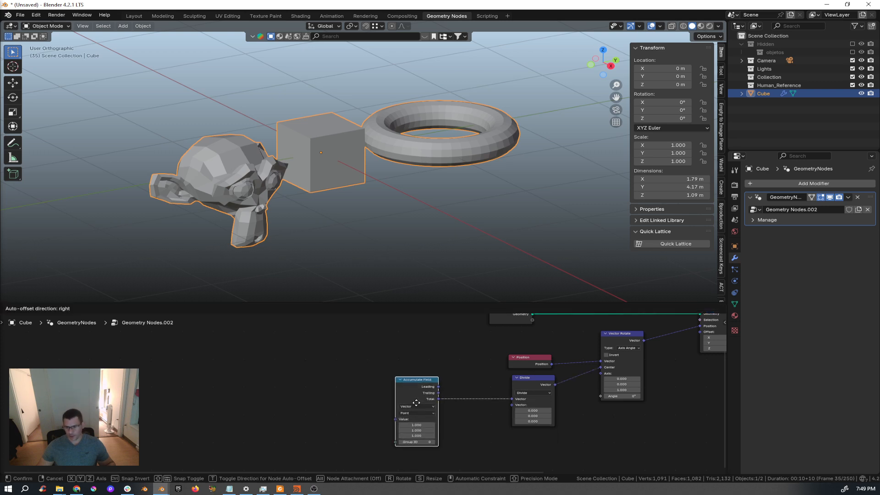
click(402, 386)
middle_drag(474, 430, 473, 401)
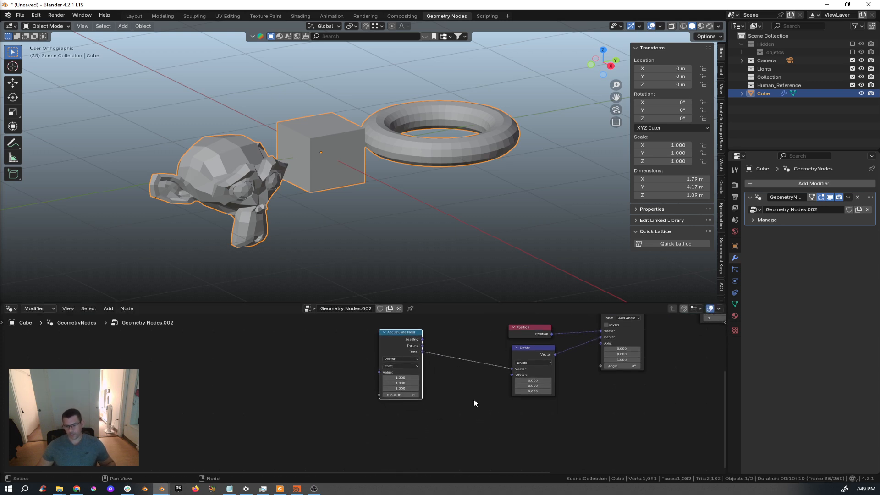
middle_drag(424, 378, 461, 387)
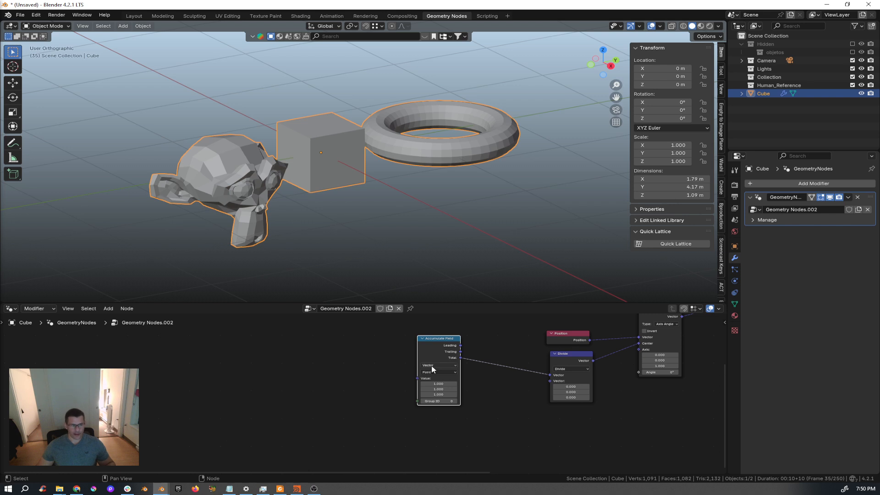
Duplicate the Accumulate Field node and place the copy directly below the original.
middle_drag(455, 380, 416, 382)
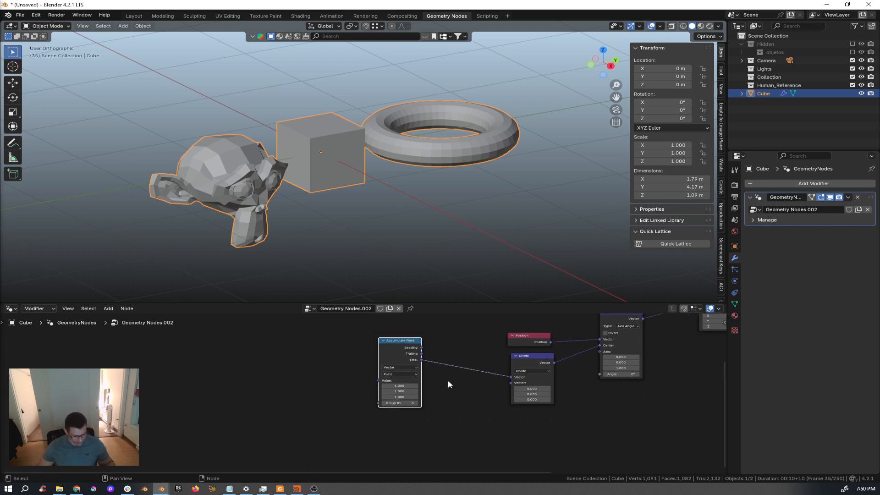
key(shift+d)
key(y)
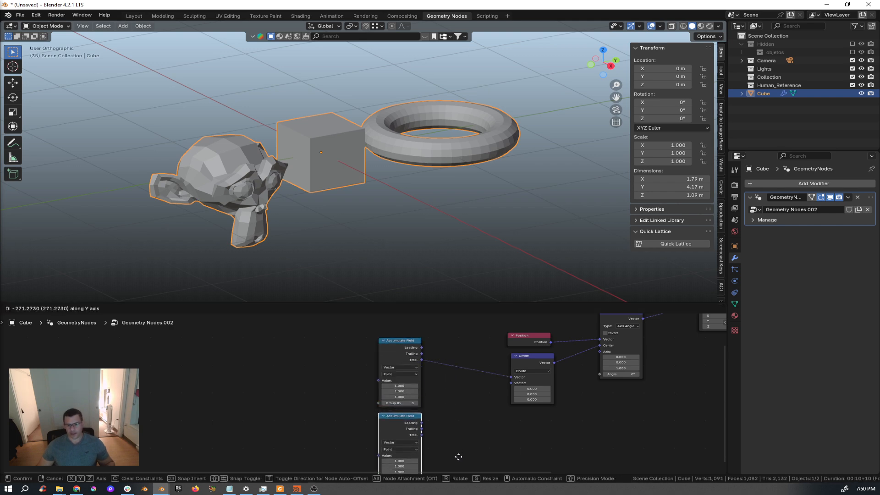
click(458, 458)
middle_drag(443, 449, 440, 410)
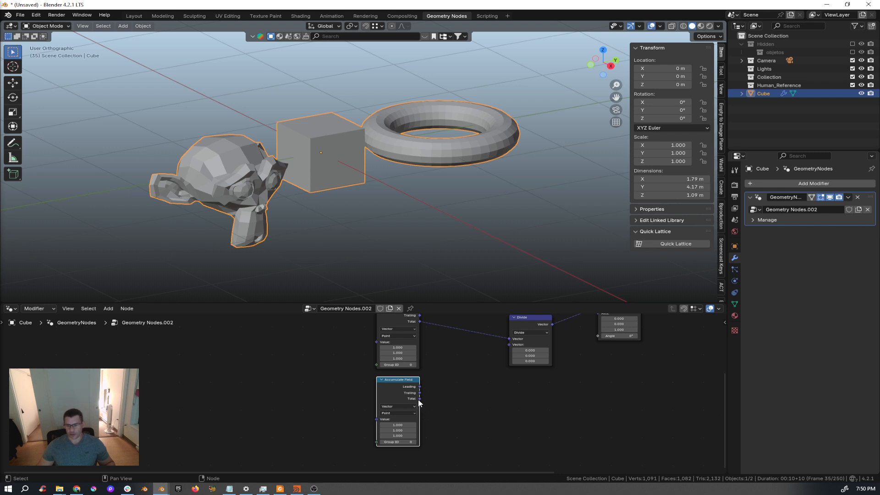
Link the lower Accumulate Field's Total output to the second Vector input of Divide and set that field's data type to Integer.
drag(419, 400, 512, 347)
middle_drag(462, 430, 529, 406)
click(456, 386)
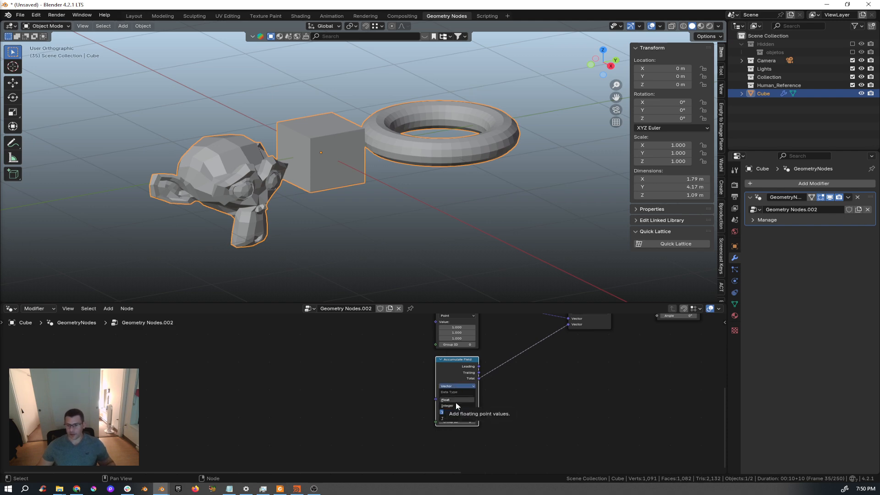
click(448, 405)
middle_drag(530, 383, 432, 419)
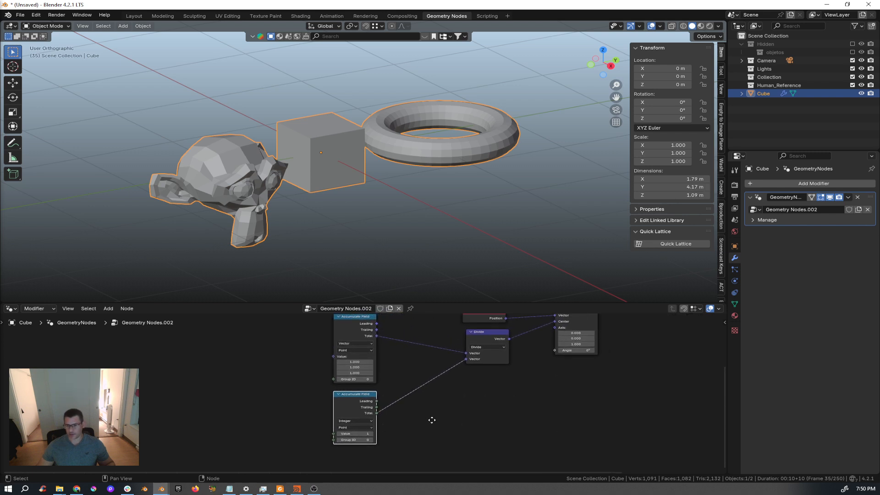
Duplicate the Position node in front of the Accumulate Field nodes and link the copy to the Value input of the Vector one.
middle_drag(351, 366, 404, 373)
middle_drag(264, 411, 341, 407)
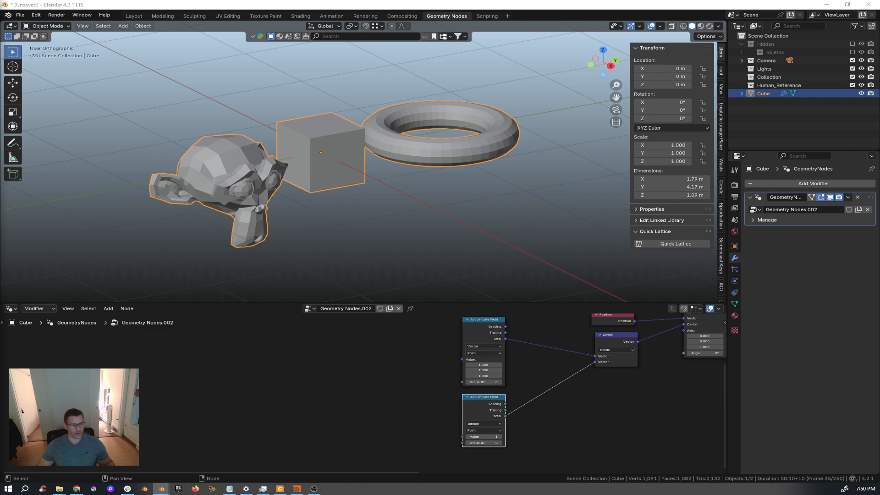
middle_drag(452, 407, 411, 405)
middle_drag(562, 339, 565, 345)
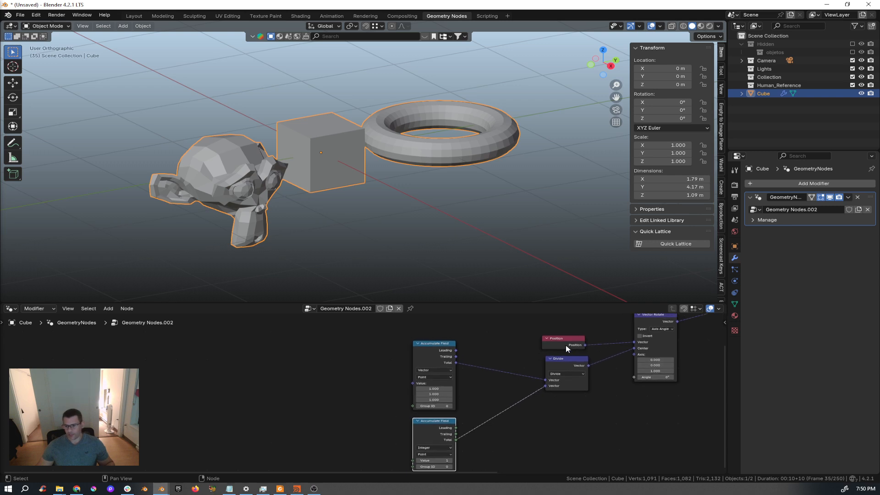
click(566, 345)
key(shift+d)
click(332, 379)
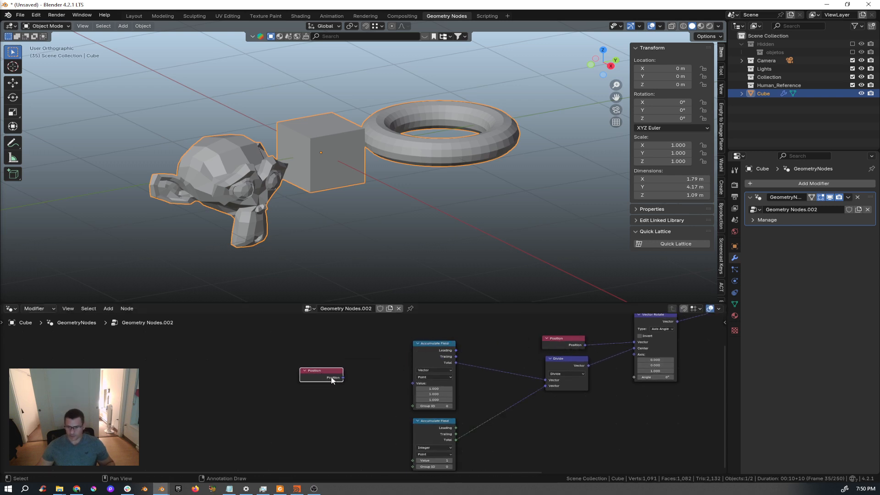
drag(342, 378, 412, 383)
middle_drag(395, 409, 445, 397)
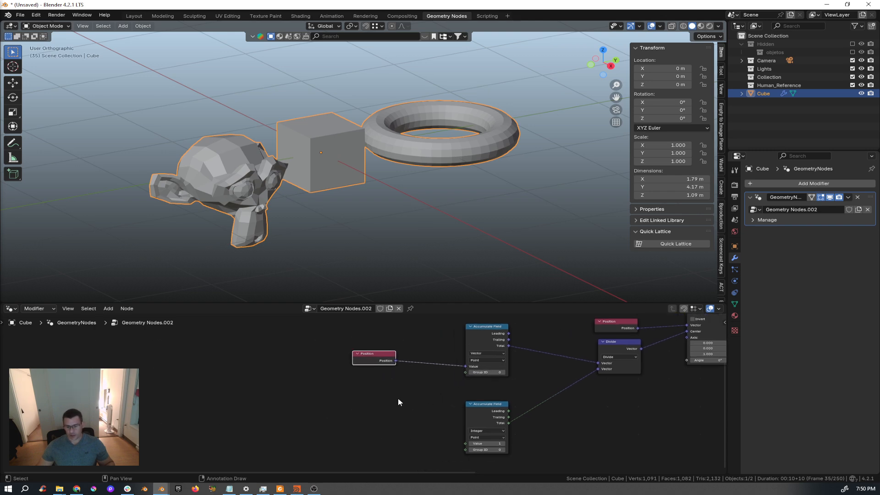
Add a Math node and place it directly below the duplicated Position node.
click(398, 402)
key(shift+a)
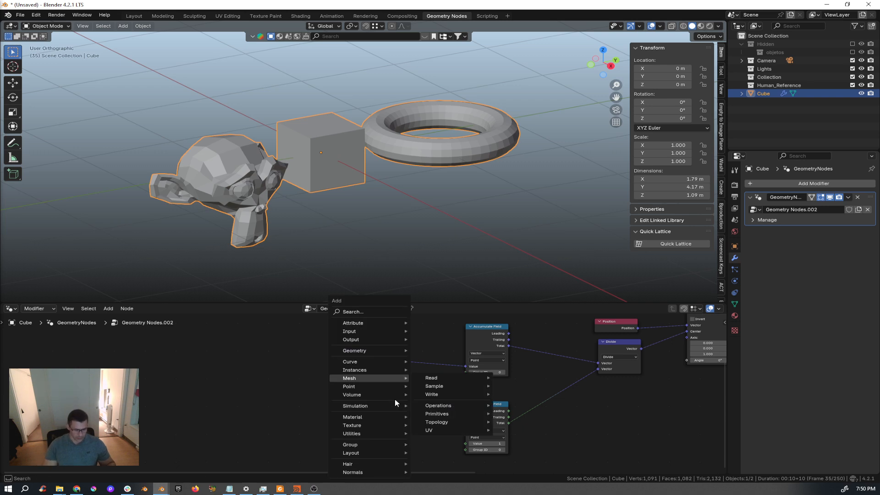
text(amth)
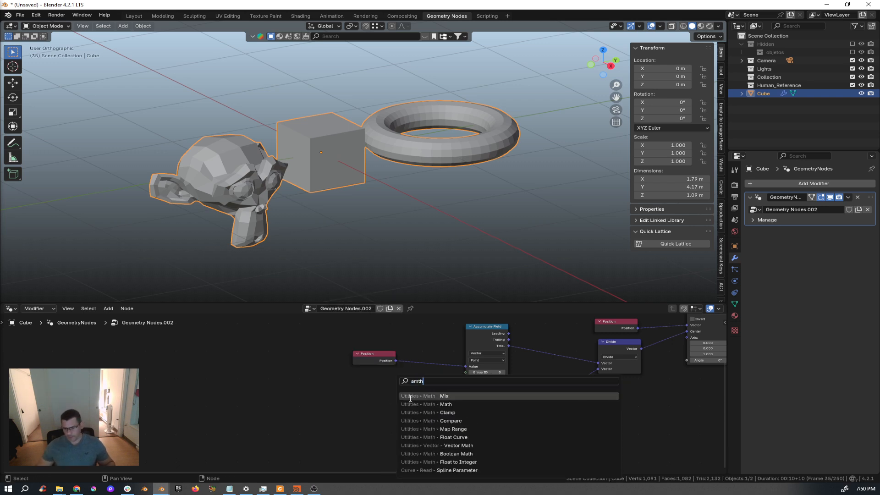
click(430, 404)
click(373, 402)
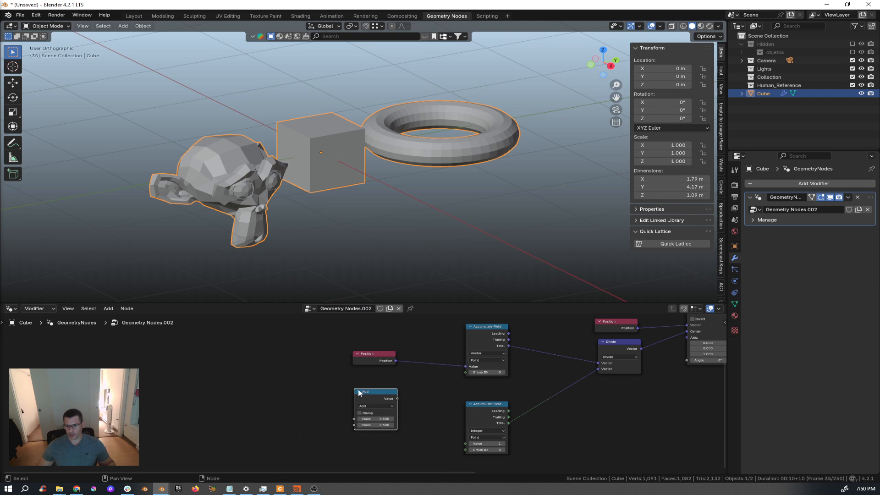
middle_drag(408, 403, 382, 390)
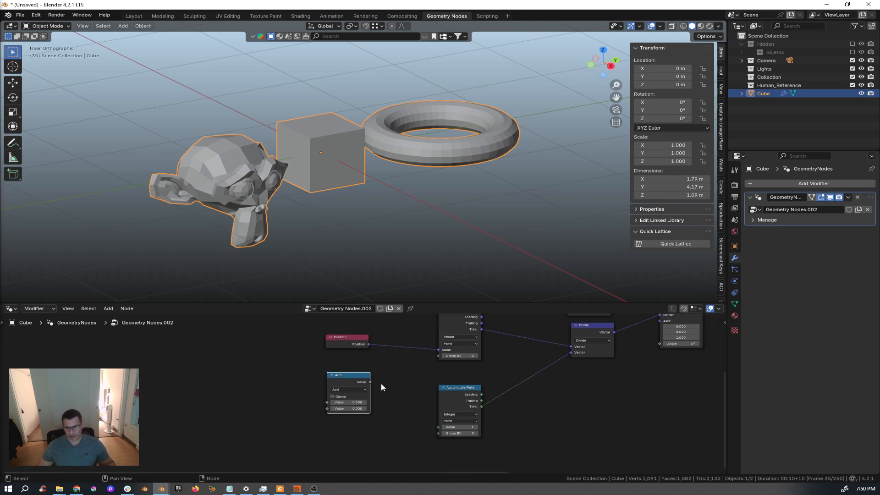
Link the Add node's Value output to the Group ID inputs of both Accumulate Field nodes.
scroll(378, 385, up, 1)
drag(370, 380, 451, 352)
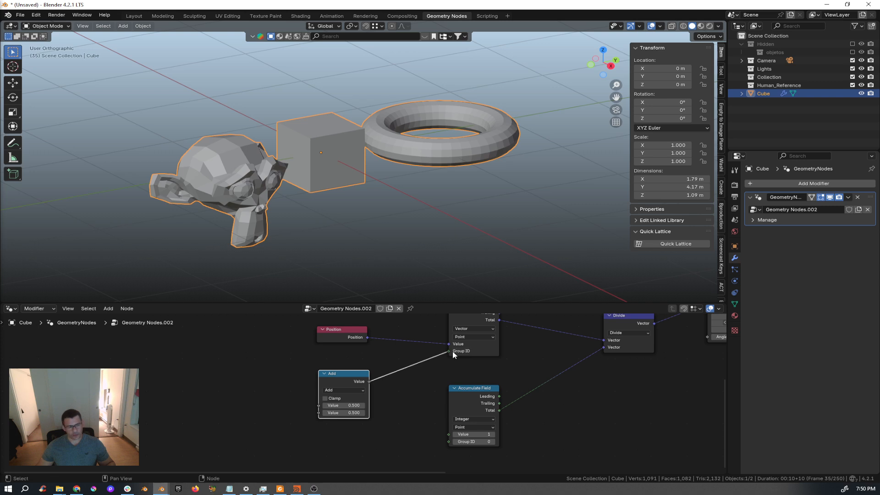
middle_drag(410, 401, 422, 383)
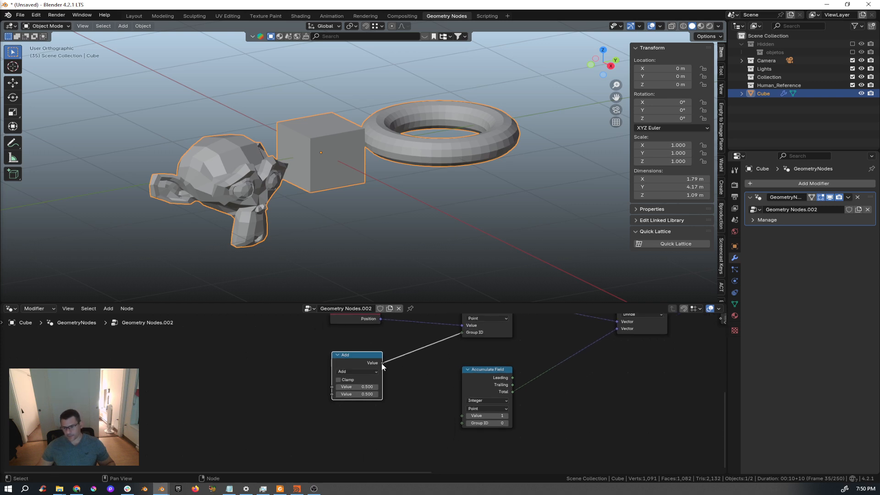
drag(382, 365, 495, 422)
middle_drag(394, 408, 423, 426)
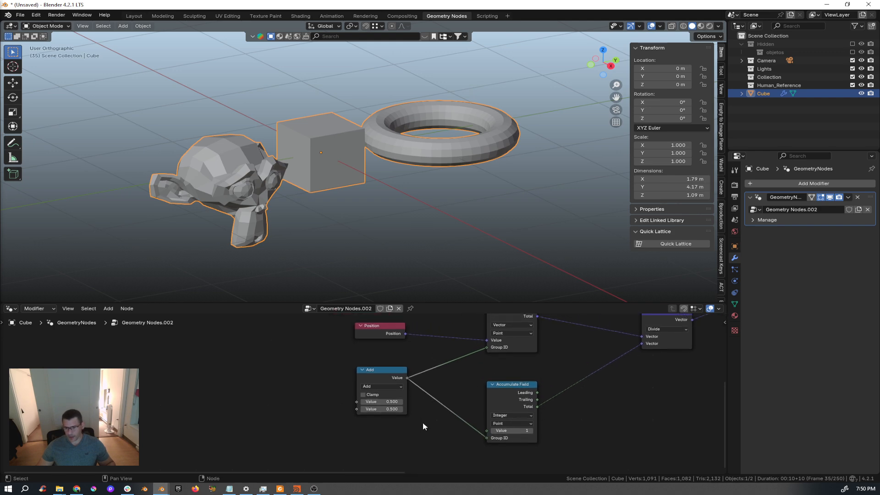
middle_drag(479, 419, 490, 413)
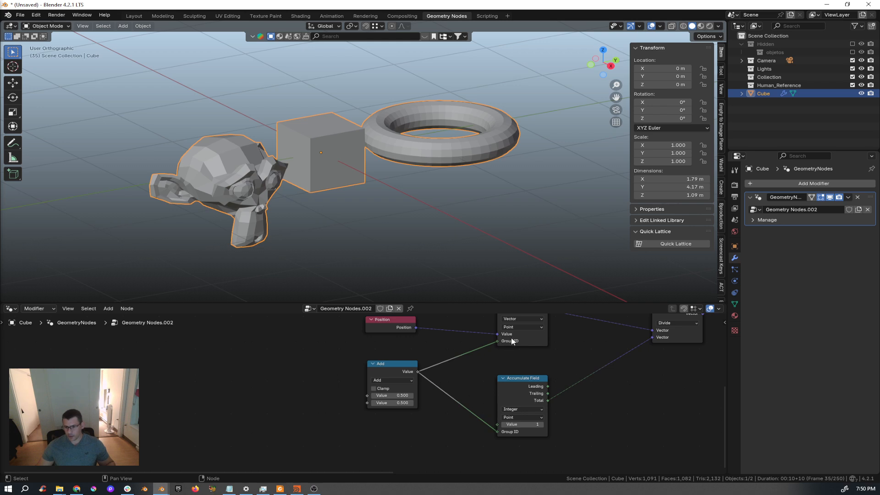
middle_drag(425, 399, 474, 410)
drag(434, 379, 433, 390)
middle_drag(418, 407, 512, 407)
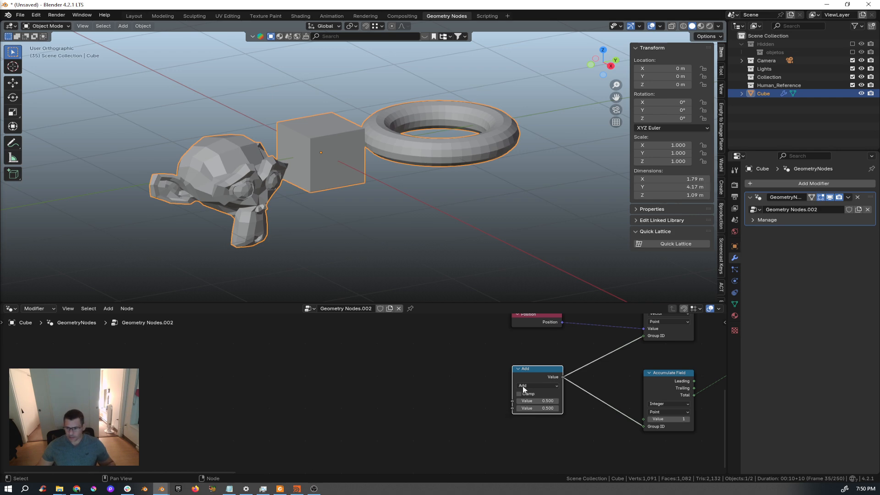
Duplicate the Add node, link the copy to the original's second Value input, and set the copy's operation to Multiply.
key(shift+d)
click(436, 398)
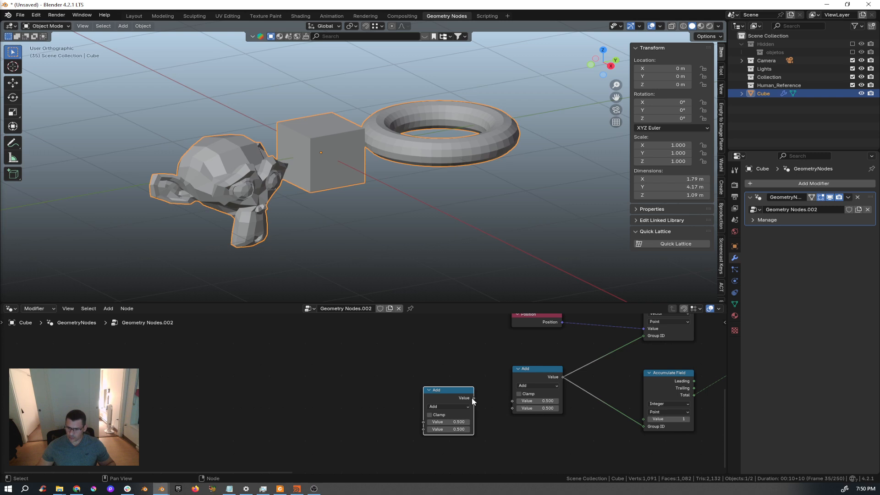
drag(473, 397, 456, 417)
middle_drag(456, 416, 491, 390)
click(485, 397)
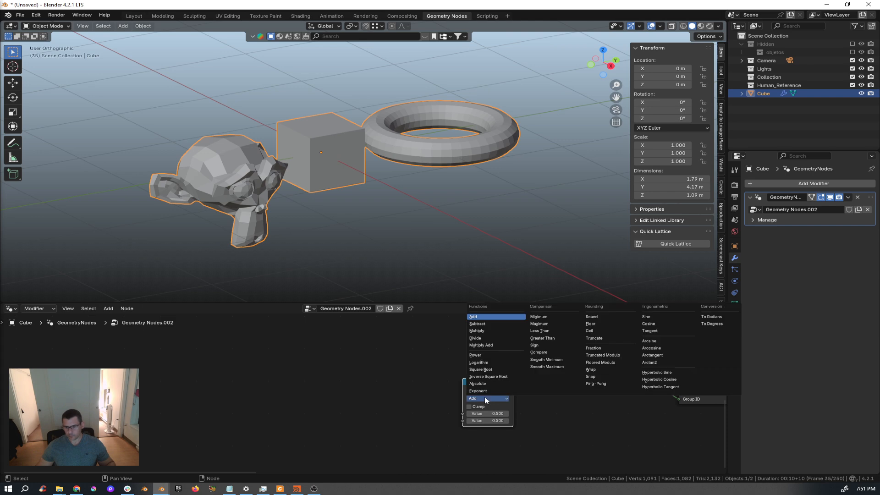
click(476, 331)
middle_drag(442, 404, 475, 377)
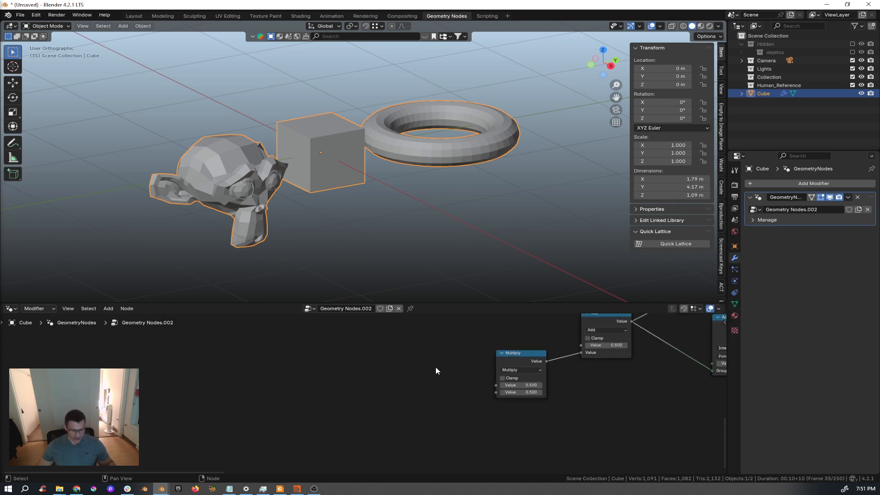
Add a Mesh Island node and place it ahead of the Multiply node.
key(shift+a)
mouse_move(436, 367)
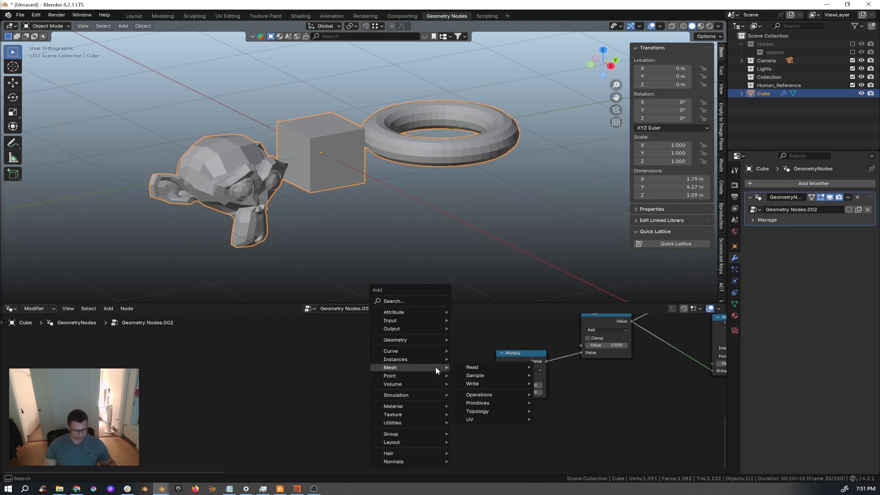
text(mesh)
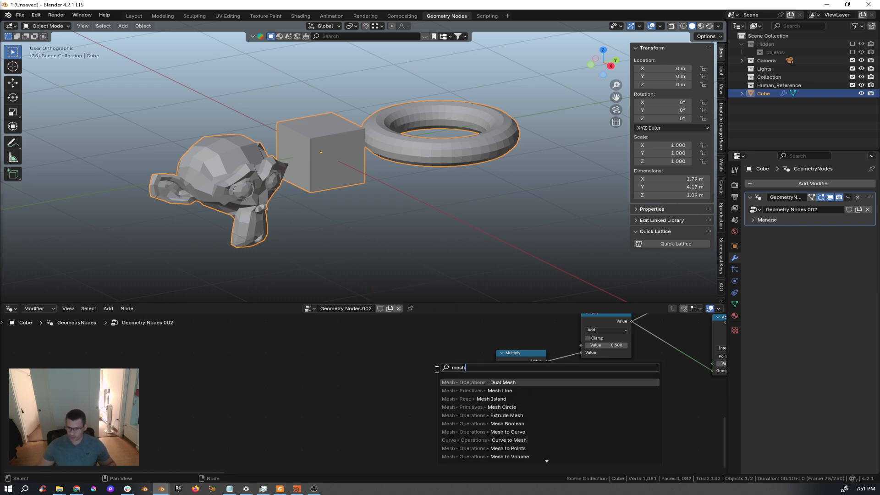
key(Down)
key(Down)
key(Return)
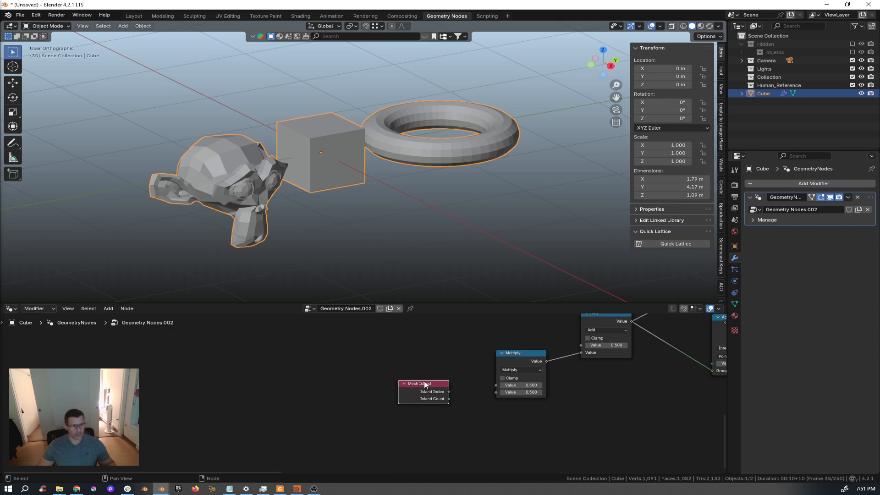
middle_drag(421, 380, 388, 373)
drag(404, 388, 378, 347)
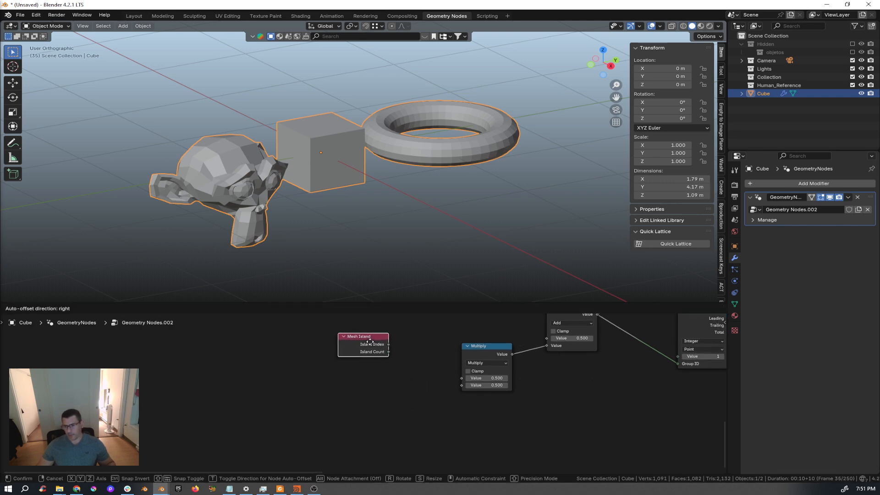
Link Mesh Island's Island Index to the first Value of Add and Island Count to the second Value of Multiply.
middle_drag(428, 352, 412, 373)
drag(373, 365, 531, 359)
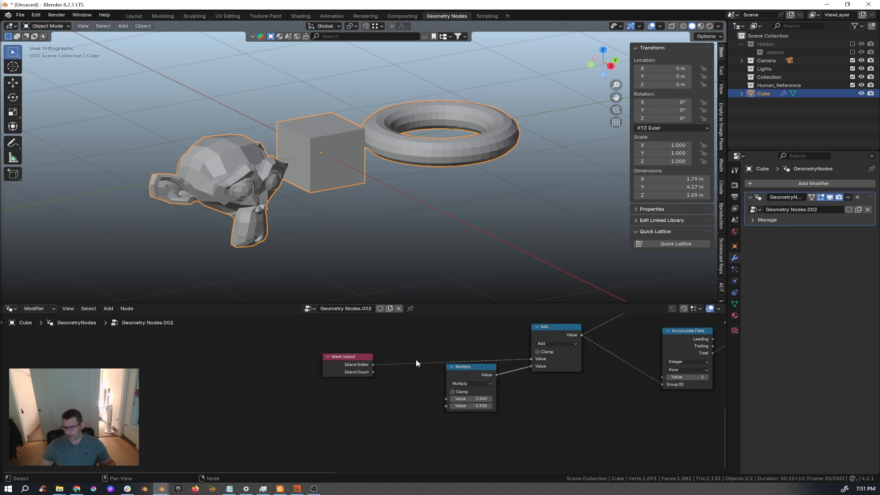
click(373, 373)
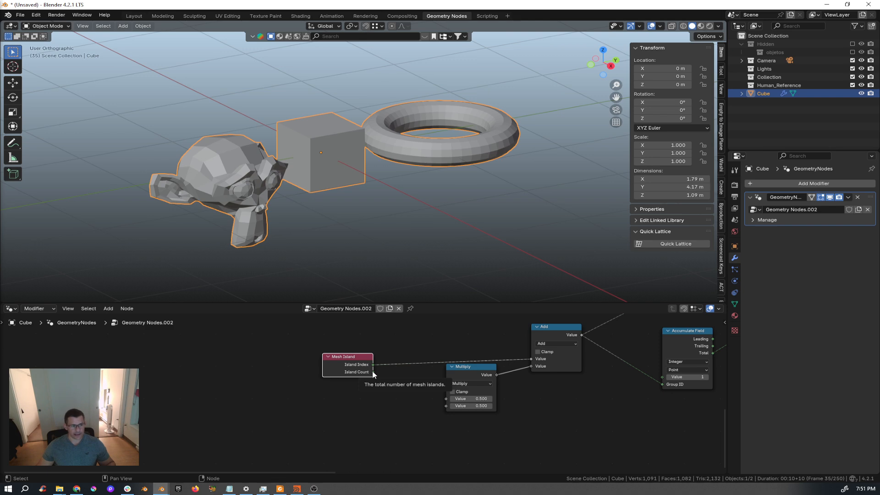
drag(373, 372, 397, 386)
drag(451, 406, 451, 406)
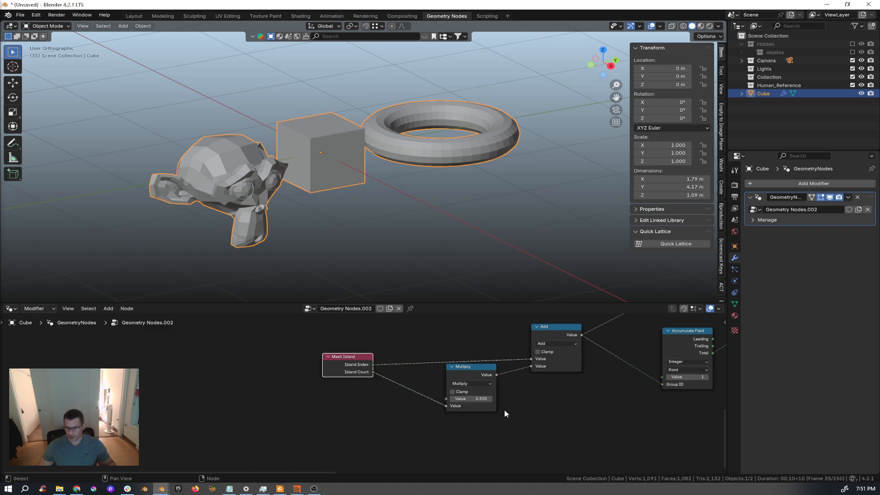
Review the node chain from Mesh Island through the Accumulate Fields and Divide to Vector Rotate and Set Position.
middle_drag(565, 408, 422, 433)
scroll(423, 434, down, 2)
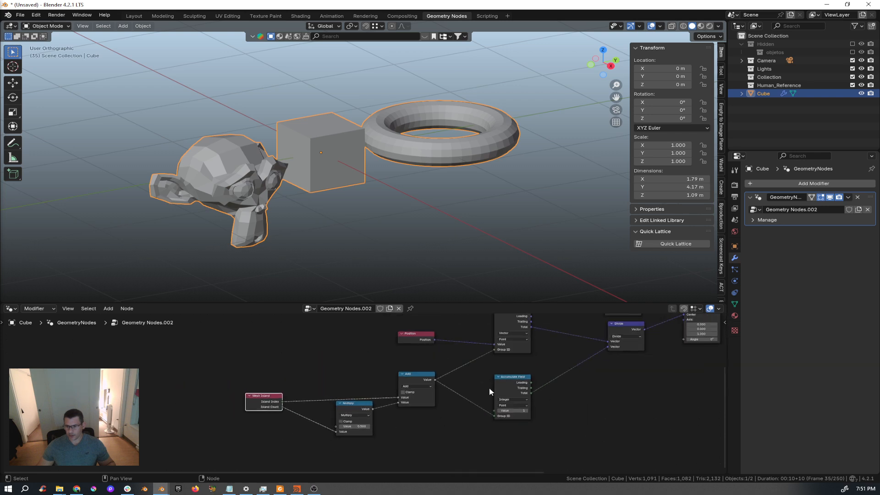
middle_drag(535, 380, 422, 398)
mouse_move(588, 351)
mouse_down()
mouse_move(605, 352)
mouse_move(591, 356)
mouse_up()
right_click(588, 351)
right_click(591, 356)
middle_drag(606, 354, 563, 393)
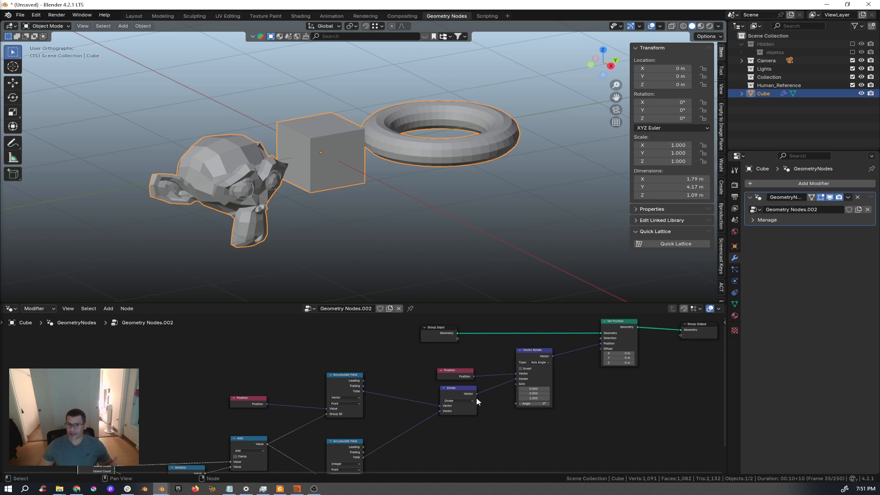
middle_drag(466, 407, 502, 393)
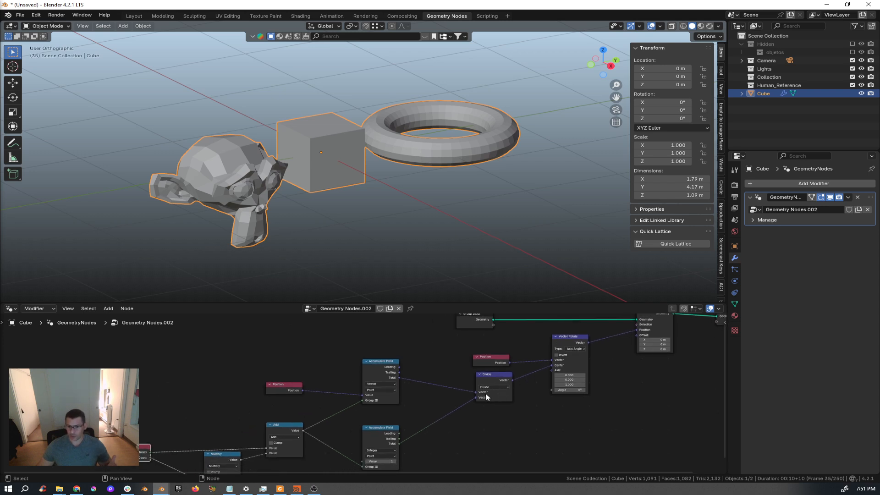
Add a Value node above the Mesh Island and Multiply nodes and set it to 1.
middle_drag(321, 366, 342, 376)
click(300, 369)
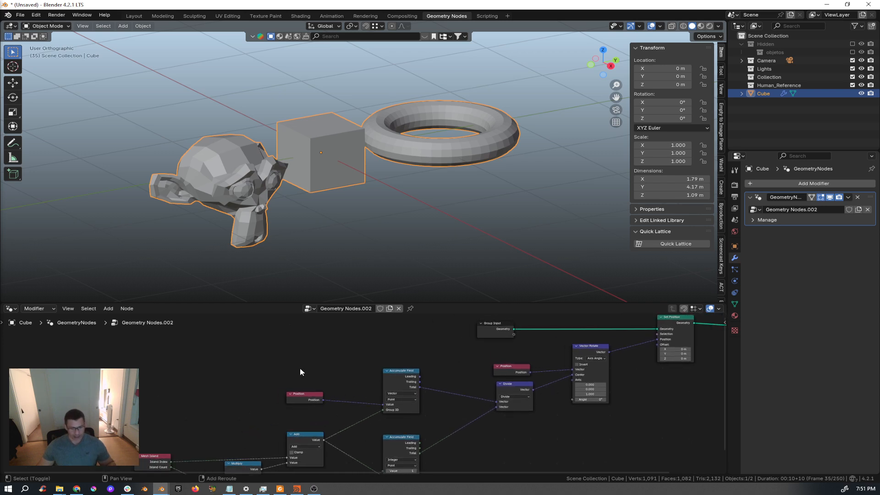
key(shift+a)
text(valu)
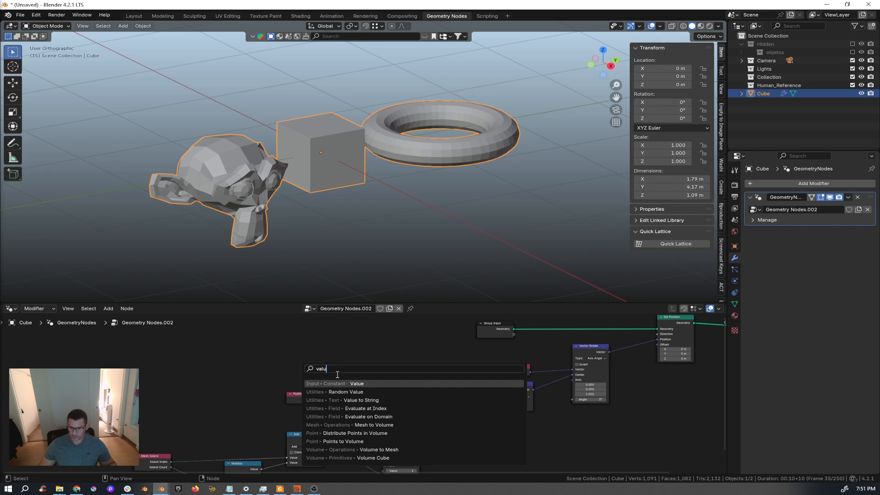
key(Return)
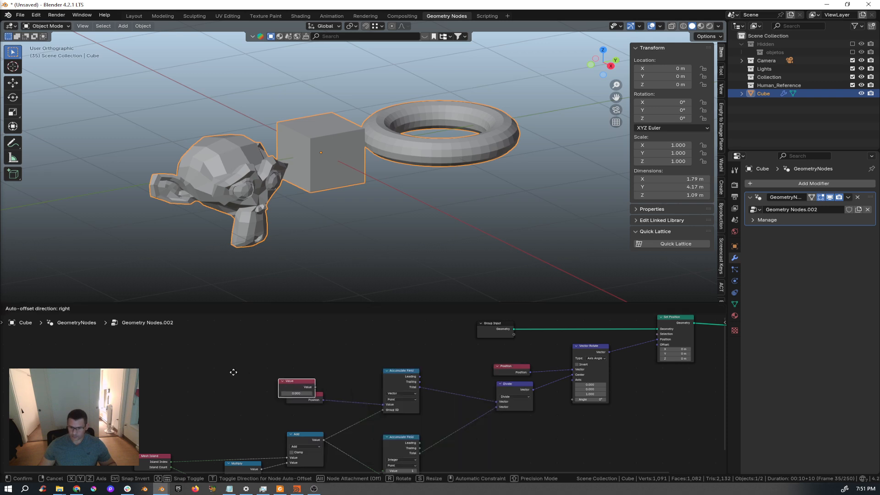
click(222, 380)
middle_drag(250, 407, 279, 388)
double_click(255, 361)
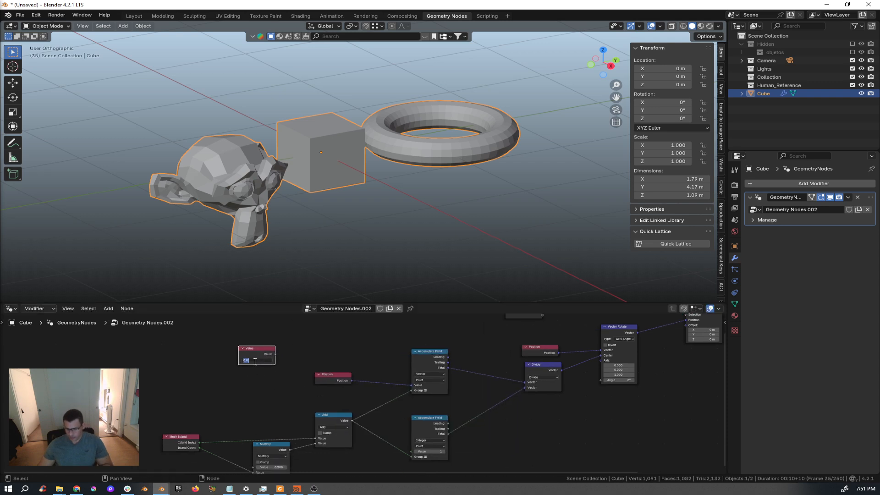
text(1)
key(Return)
Link the Value node's output to the first Value input of Multiply and to the Selection input of Set Position.
drag(241, 356, 253, 442)
click(161, 367)
middle_drag(310, 395, 241, 439)
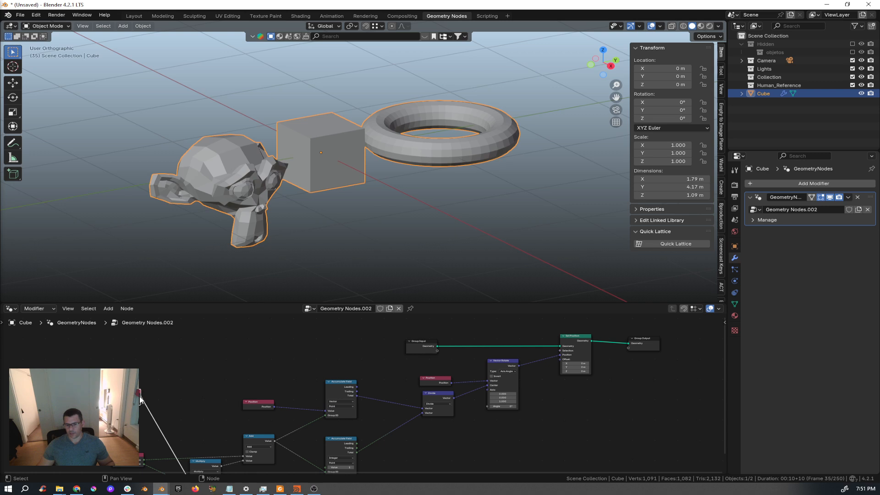
drag(140, 397, 558, 352)
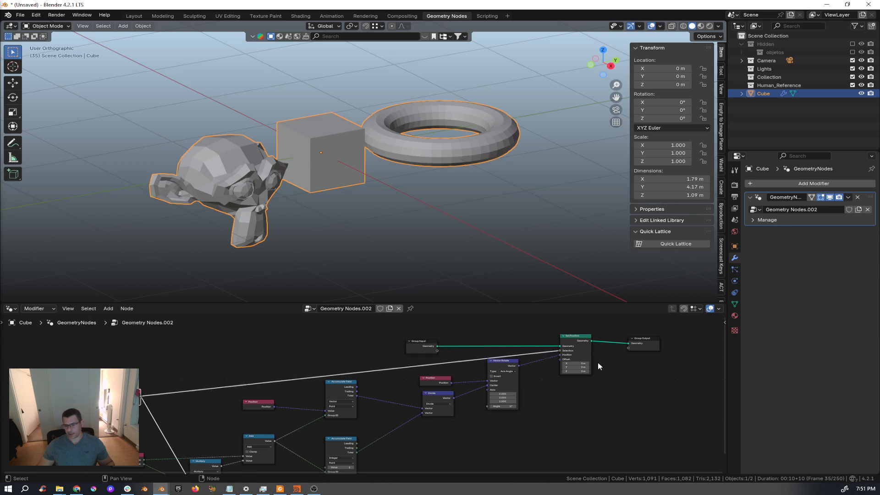
scroll(521, 373, up, 2)
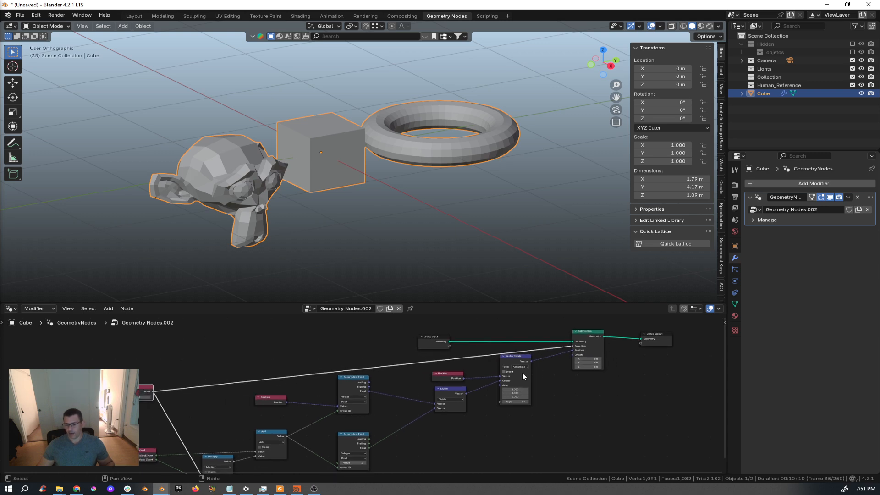
Change the Vector Rotate type to Euler and set its rotation to about 45.6° on X and 39.5° on Z.
mouse_move(514, 391)
mouse_down()
mouse_move(559, 396)
mouse_move(490, 403)
mouse_move(514, 402)
mouse_up()
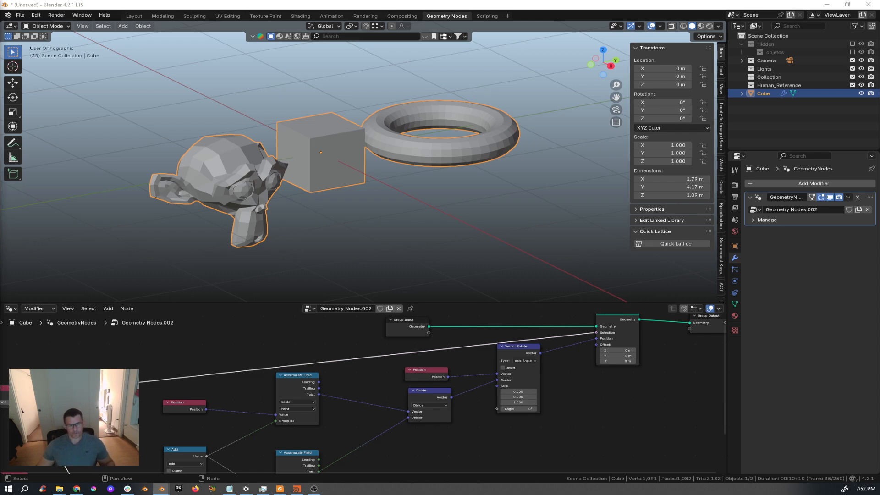
click(525, 361)
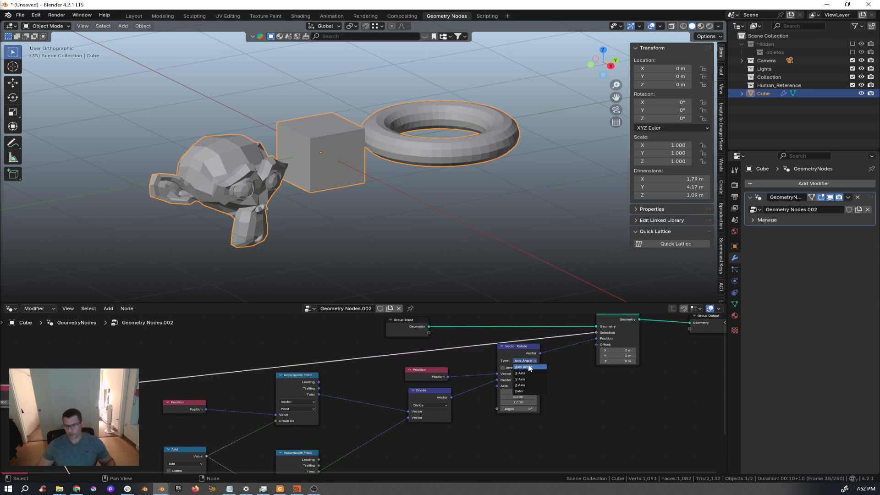
click(520, 391)
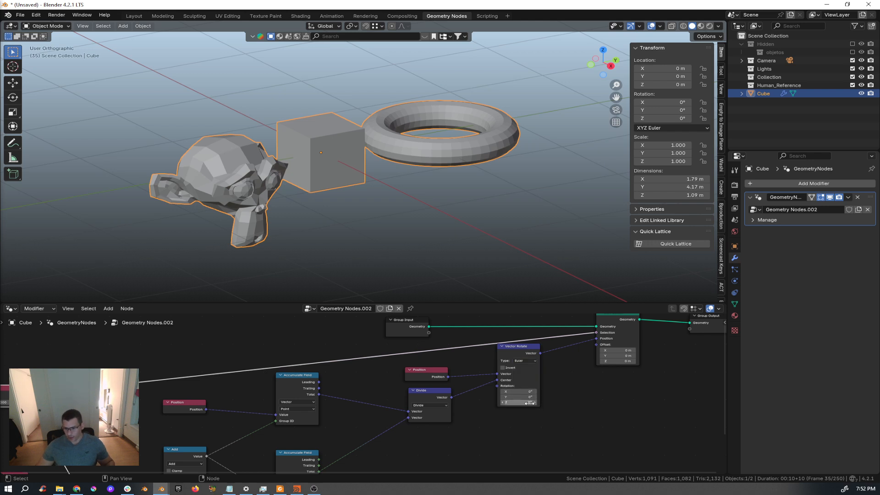
mouse_move(527, 397)
mouse_down()
mouse_move(538, 397)
mouse_move(513, 391)
mouse_up()
right_click(527, 397)
drag(449, 92, 743, 123)
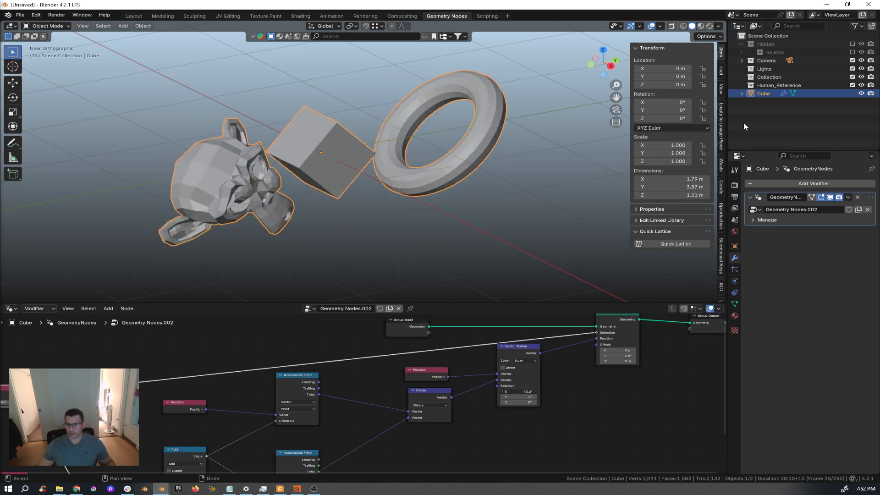
drag(518, 402, 520, 402)
scroll(514, 398, down, 2)
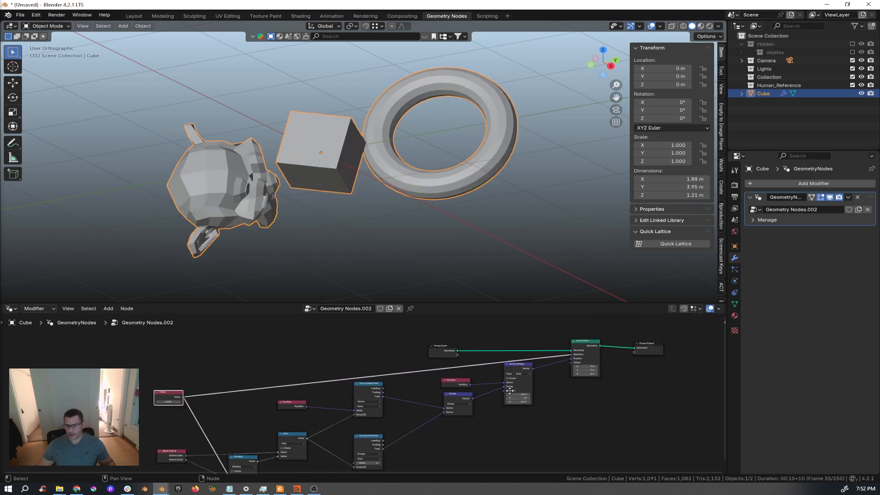
Move the Value node slightly higher, above the Mesh Island and Multiply nodes.
scroll(463, 371, down, 3)
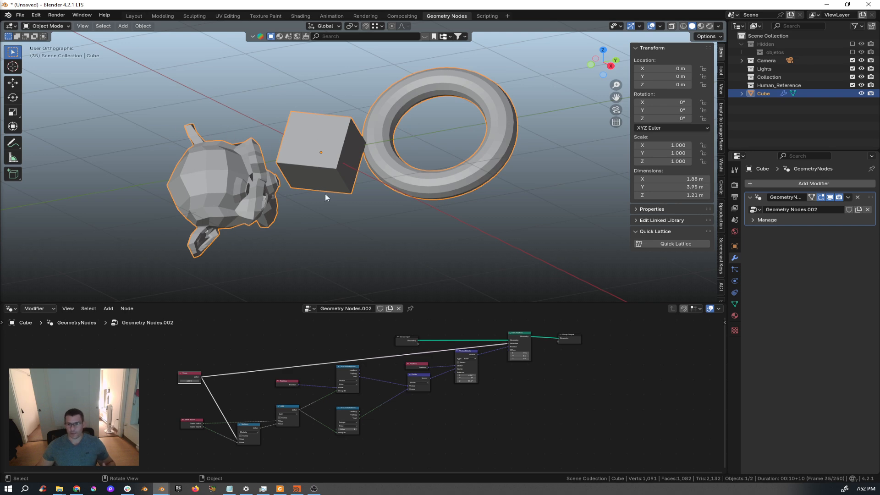
middle_drag(376, 408, 383, 406)
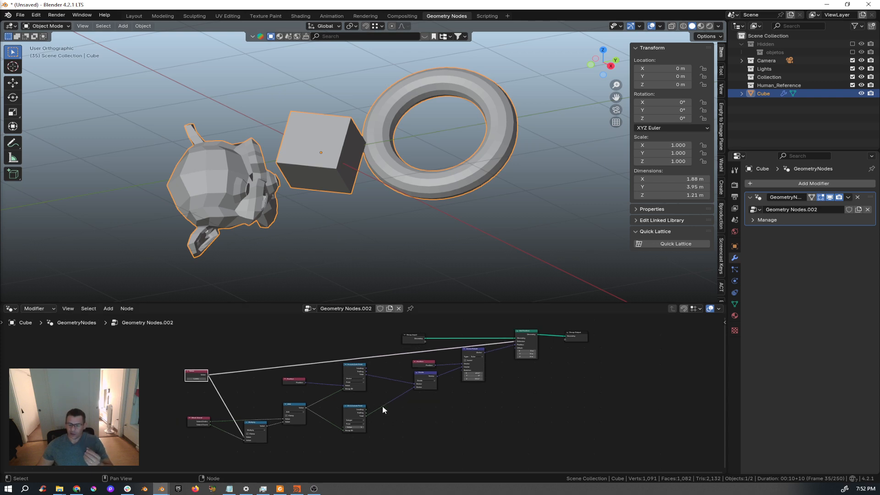
scroll(353, 388, up, 3)
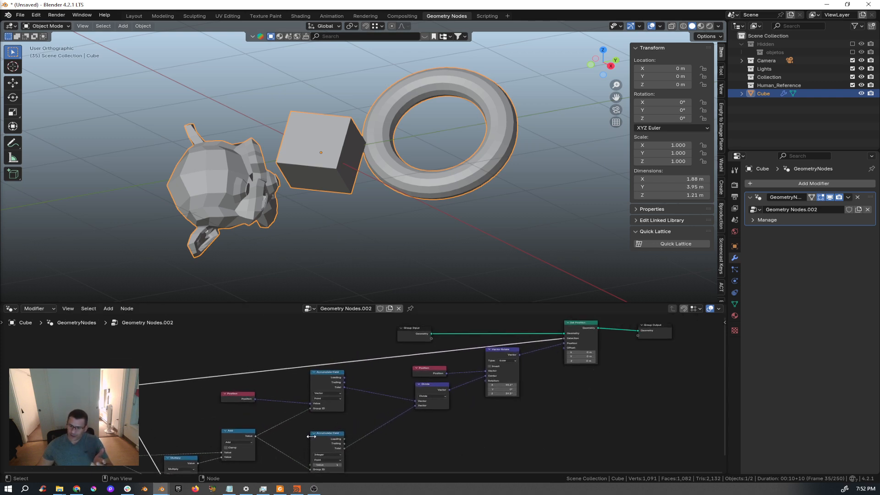
scroll(315, 434, down, 2)
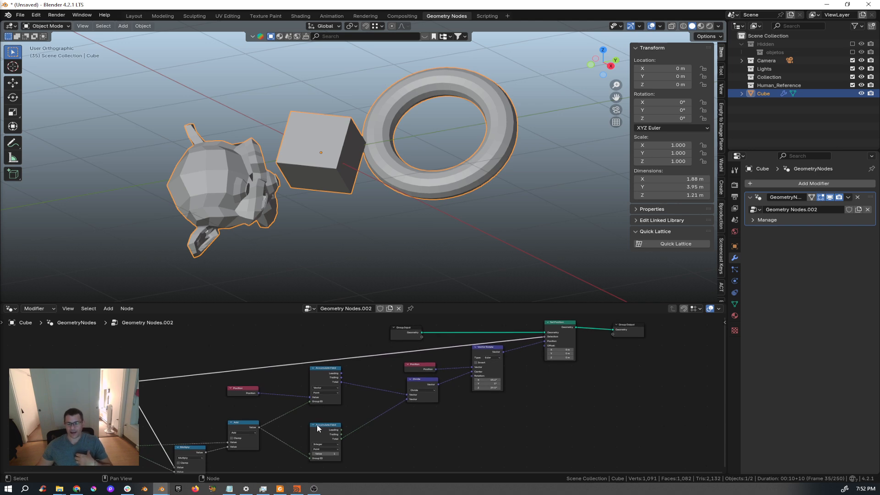
mouse_move(314, 403)
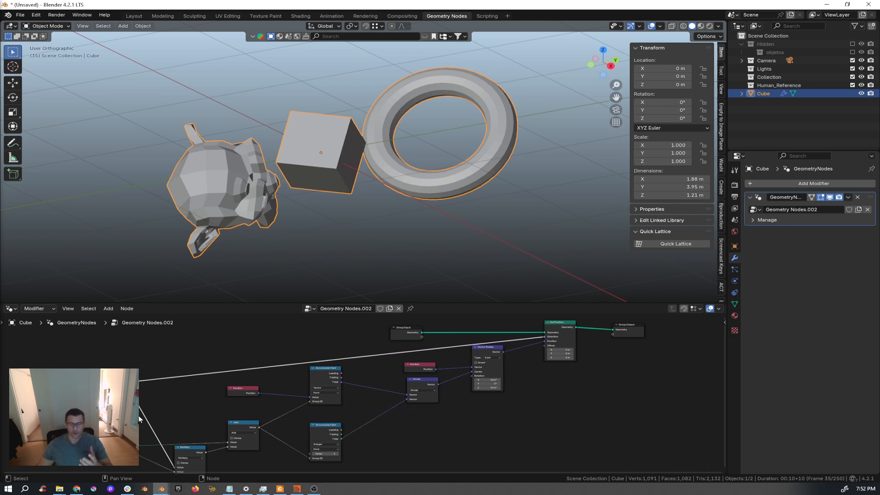
drag(107, 384, 131, 367)
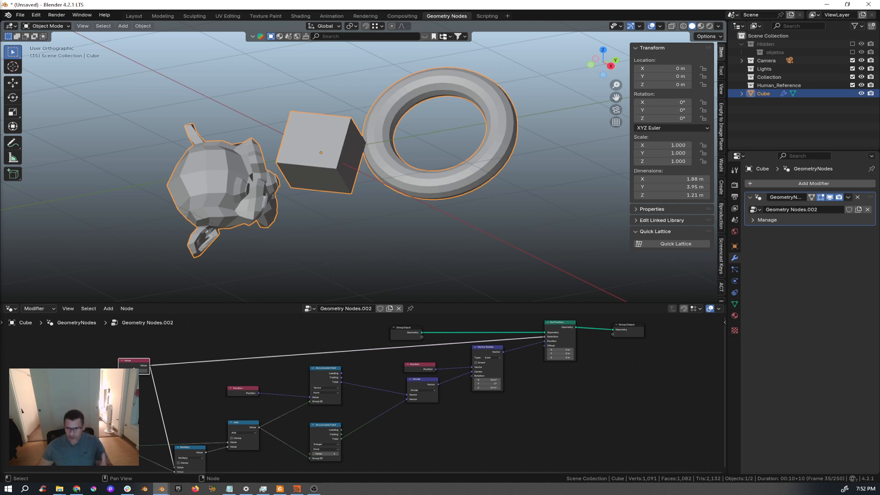
Move the Group Input node aside, combine all nodes between Group Input and Group Output into one node group, and exit the group.
scroll(134, 368, down, 2)
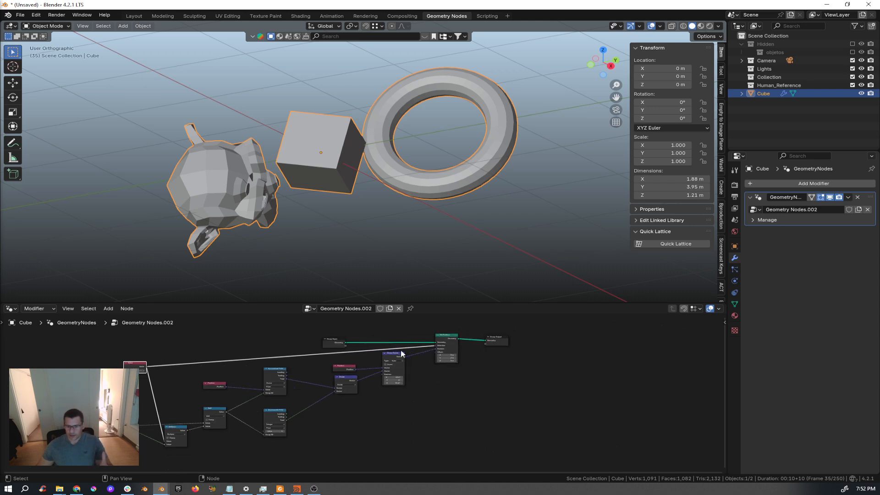
drag(336, 339, 5, 348)
drag(476, 330, 71, 474)
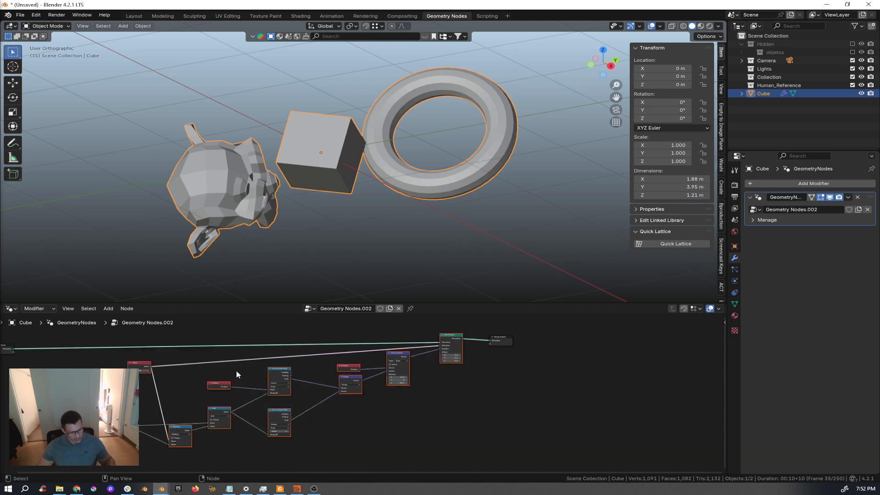
key(ctrl+g)
key(Tab)
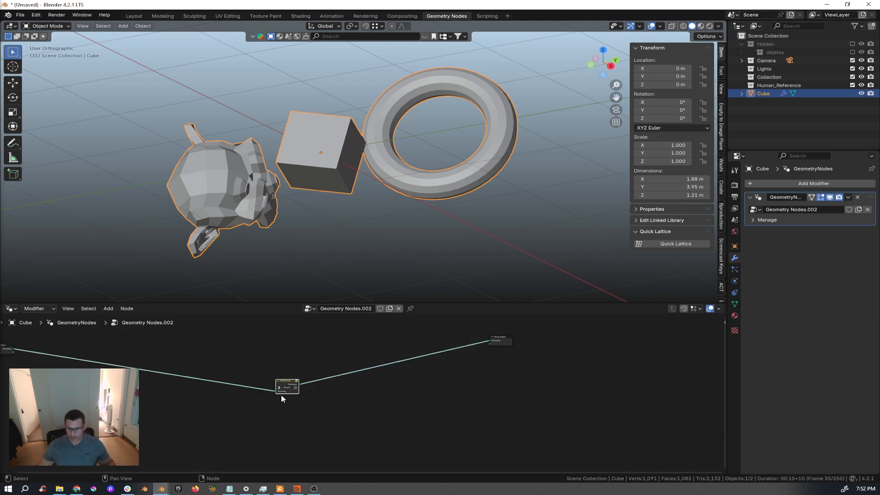
Bring the new group node closer to Group Output and place the Group Input node just before it.
scroll(281, 397, up, 3)
middle_drag(227, 395, 408, 395)
scroll(287, 376, down, 4)
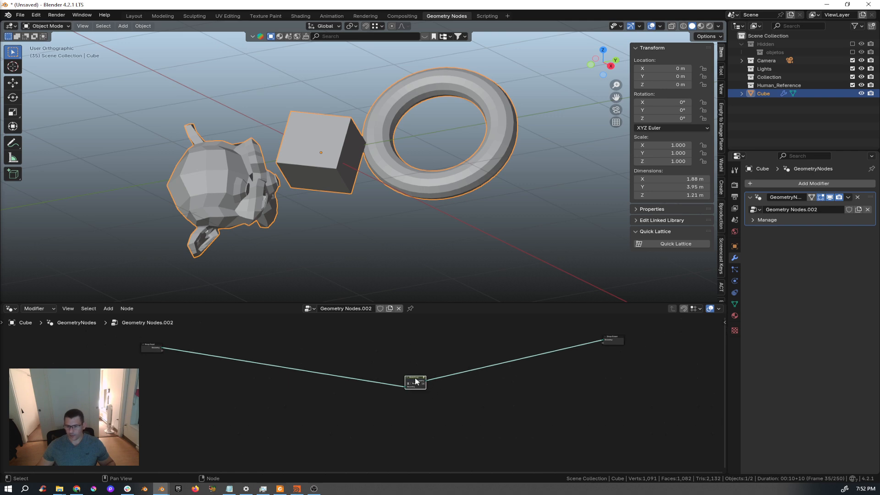
drag(416, 381, 490, 351)
drag(152, 347, 434, 356)
Rename the node group to "rotate island".
scroll(495, 356, up, 4)
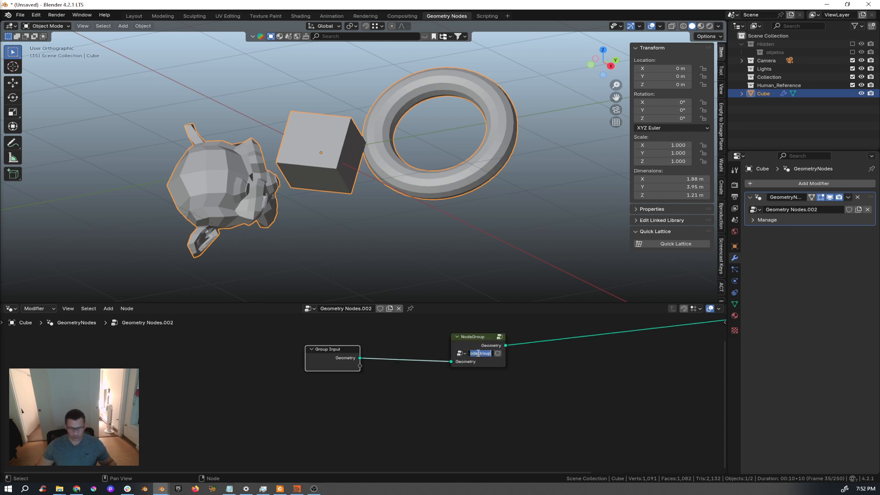
double_click(477, 353)
text(ro)
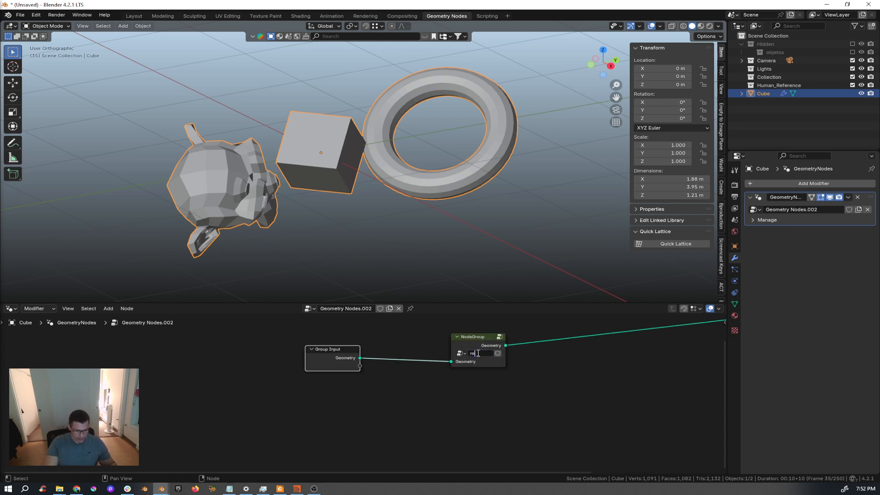
text(tate island)
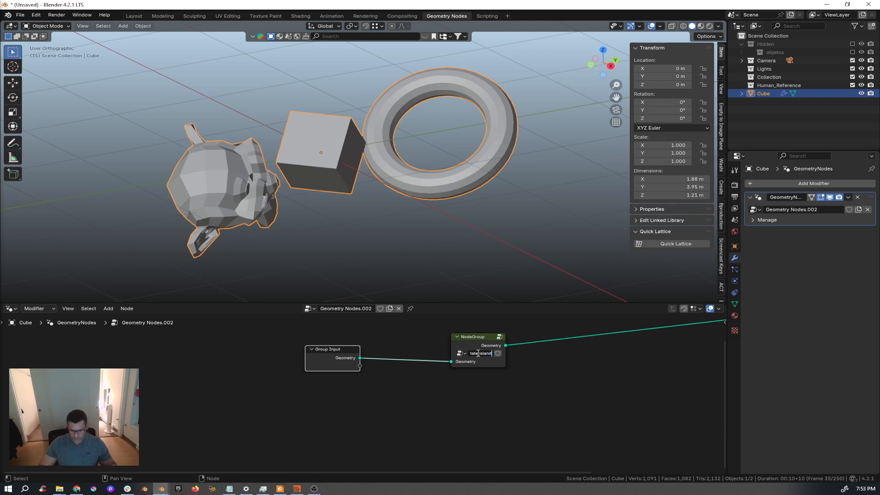
key(Return)
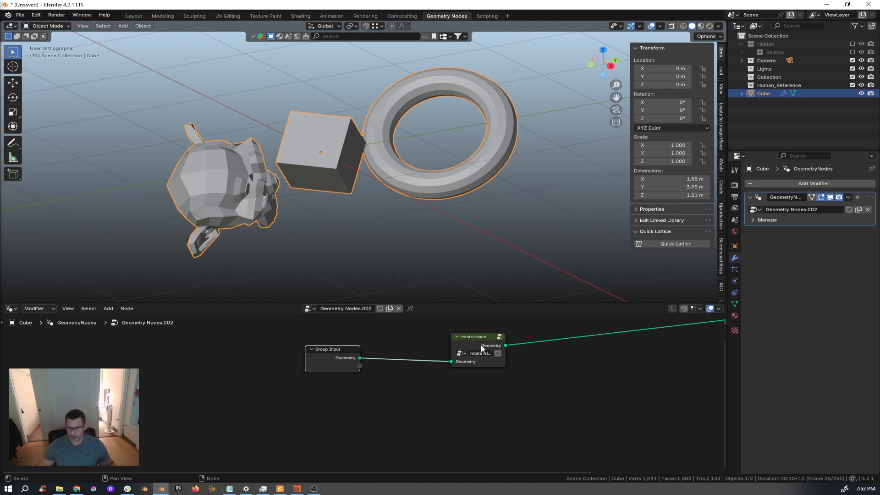
Inside the rotate island group, expose Vector Rotate's Rotation through a new Group Input node, then return to the parent tree.
click(478, 359)
key(Tab)
scroll(444, 394, down, 3)
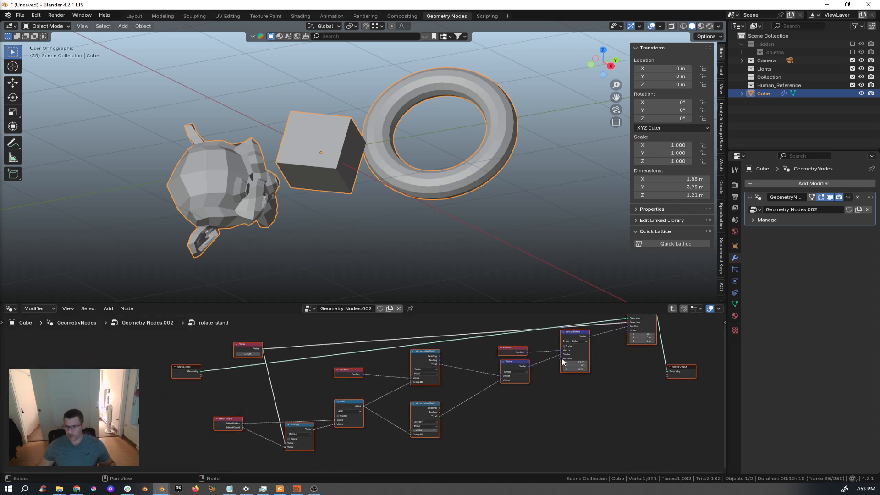
drag(562, 359, 503, 403)
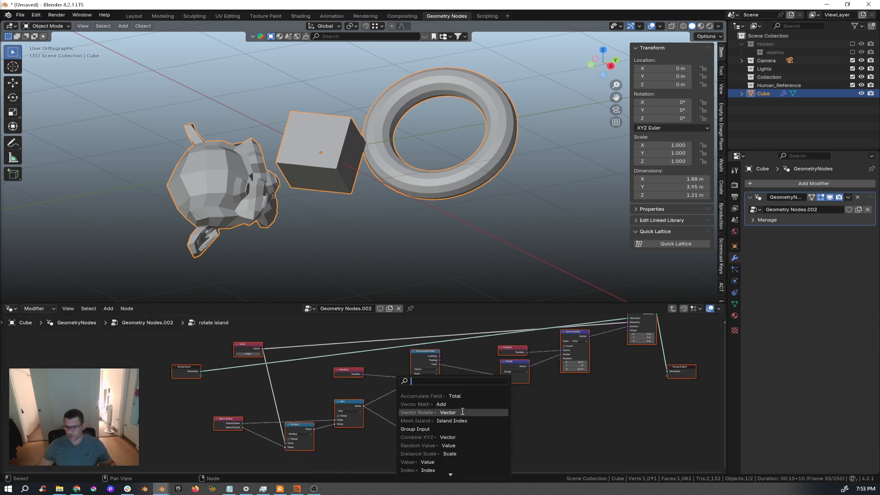
click(441, 430)
key(Tab)
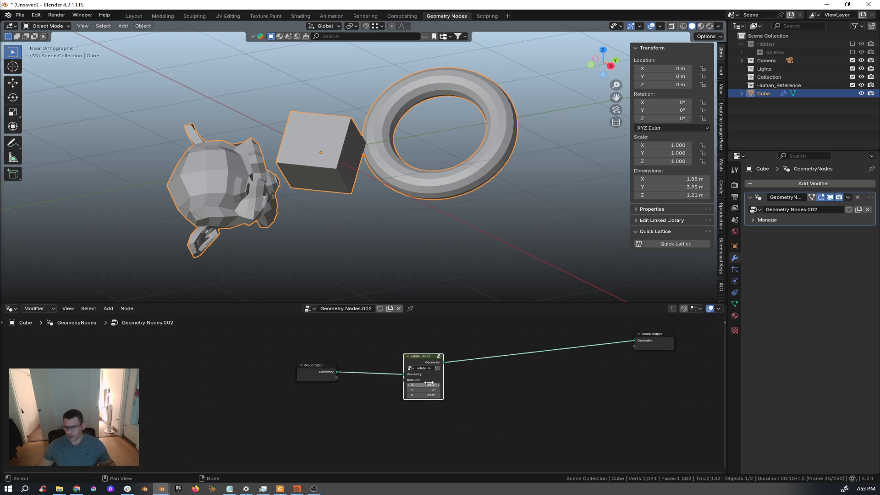
Move the rotate island node toward Group Output and link its Rotation input to a new socket on Group Input.
scroll(429, 375, up, 1)
drag(427, 356, 374, 395)
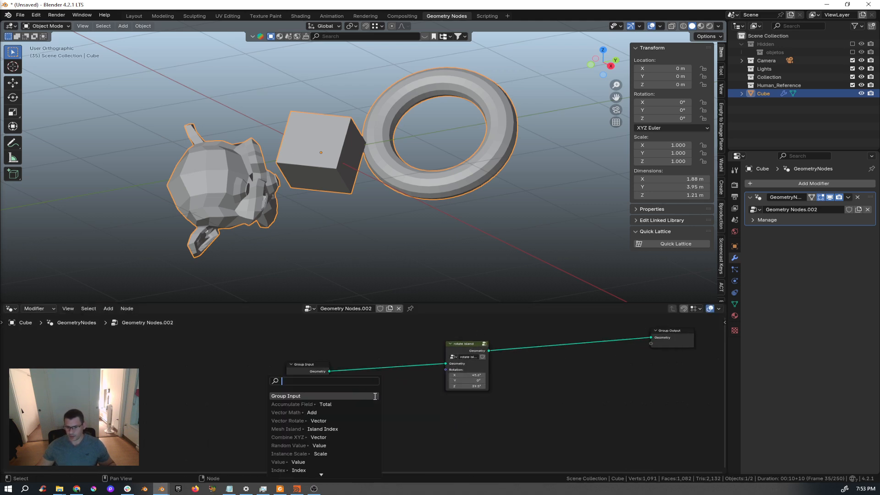
key(Escape)
drag(445, 369, 329, 383)
Set the X and Z Rotation values of the Geometry Nodes modifier to 0°.
double_click(816, 222)
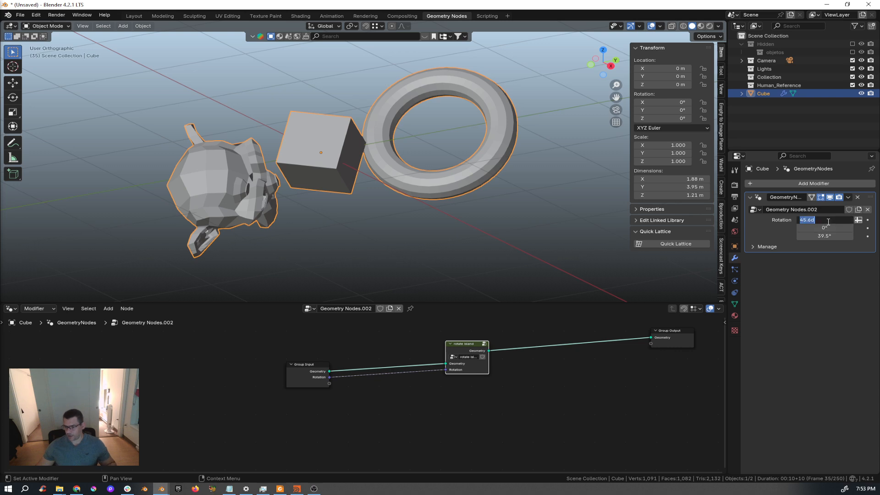
text(0)
key(Return)
double_click(822, 236)
text(0)
key(Return)
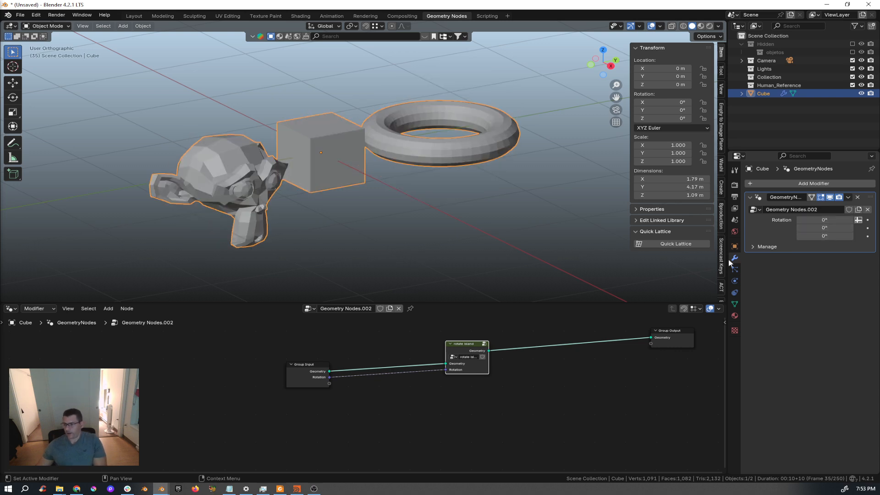
Open the rotate island group and move its Group Output node up beside Set Position.
middle_drag(423, 417, 409, 453)
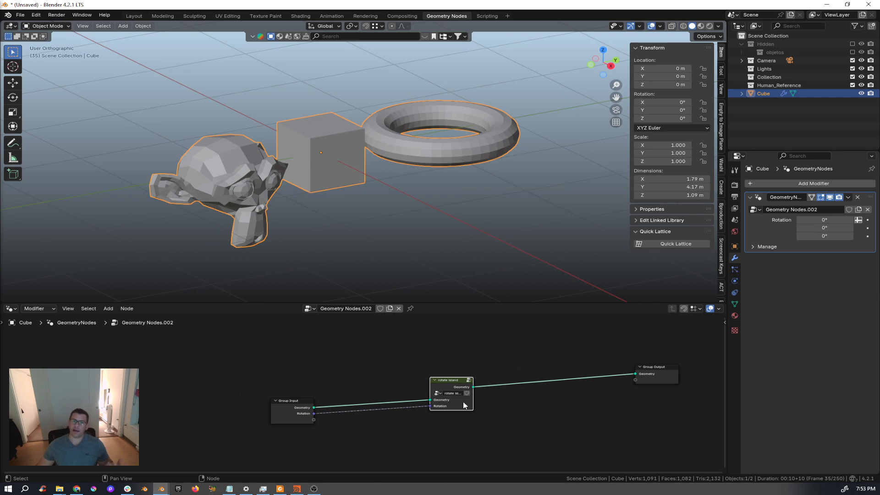
key(Tab)
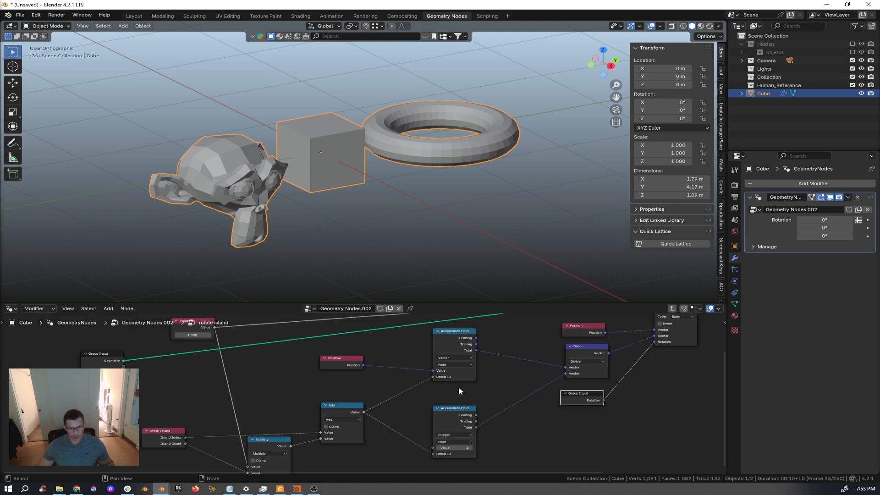
scroll(456, 394, down, 4)
middle_drag(453, 396, 348, 410)
scroll(353, 409, down, 3)
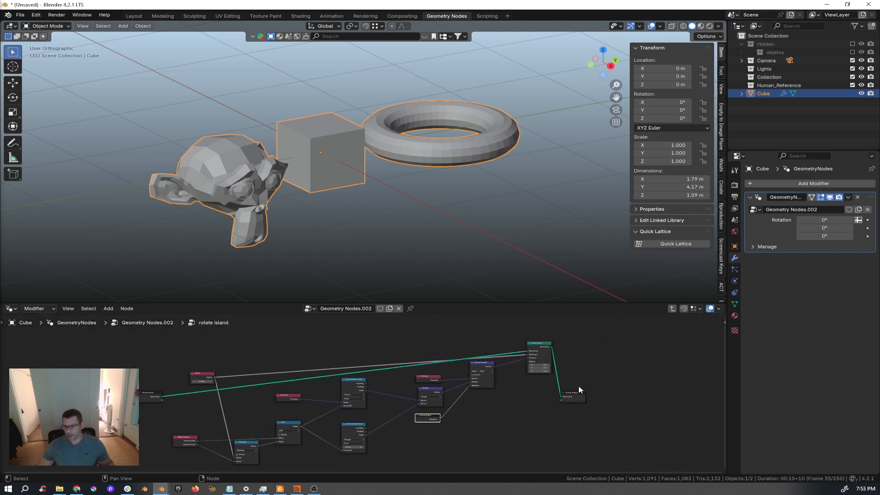
drag(579, 393, 601, 346)
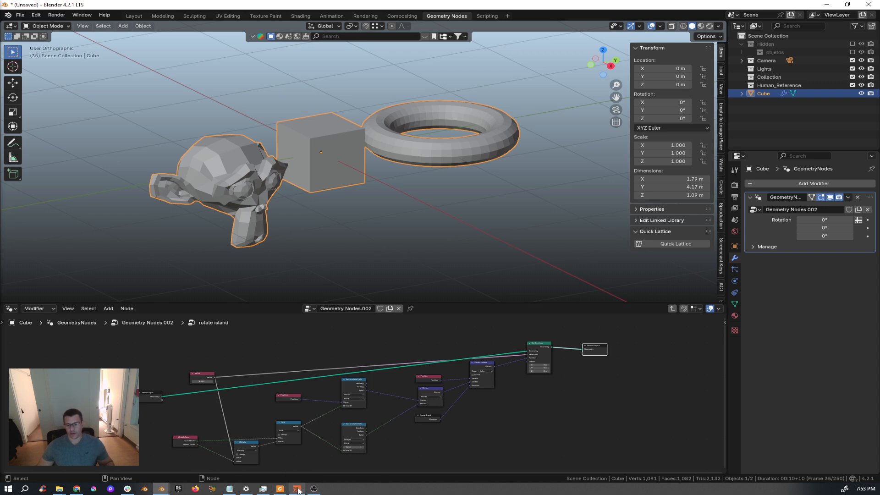
Switch to Houdini and enlarge the network editor around the alembic1 and convert1 nodes.
mouse_move(298, 491)
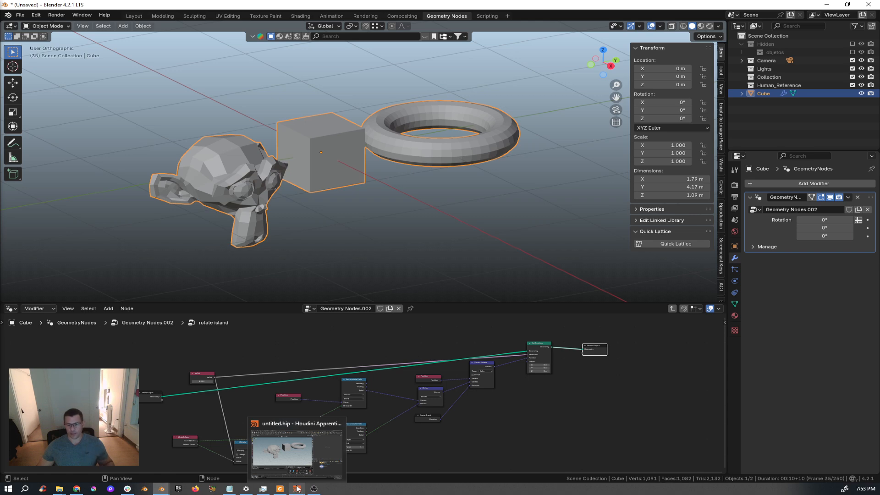
click(297, 489)
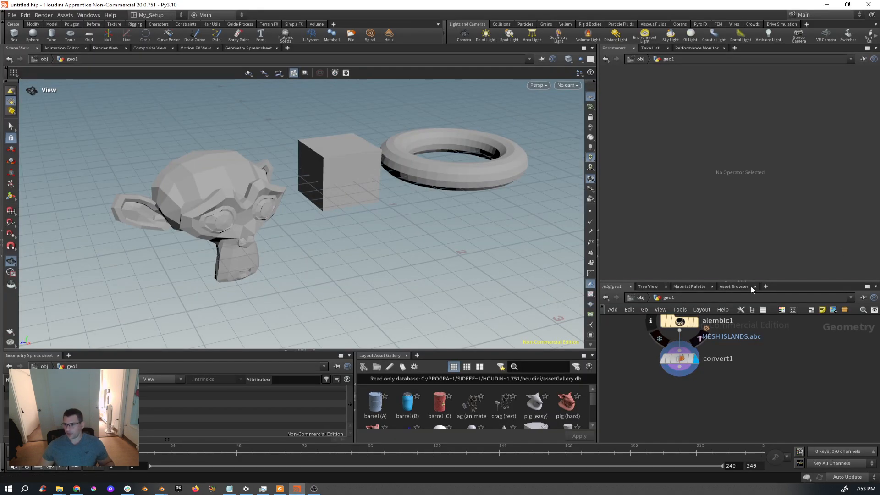
drag(751, 282, 760, 180)
middle_drag(760, 281, 725, 276)
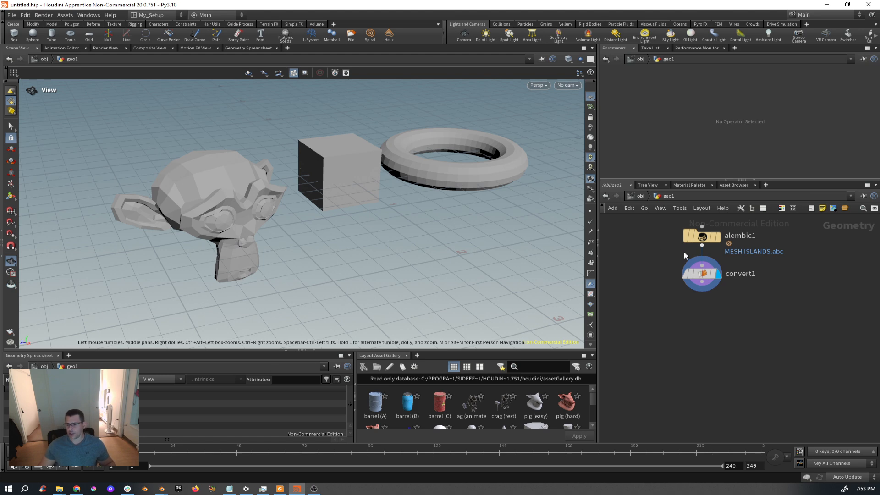
middle_drag(703, 293, 682, 290)
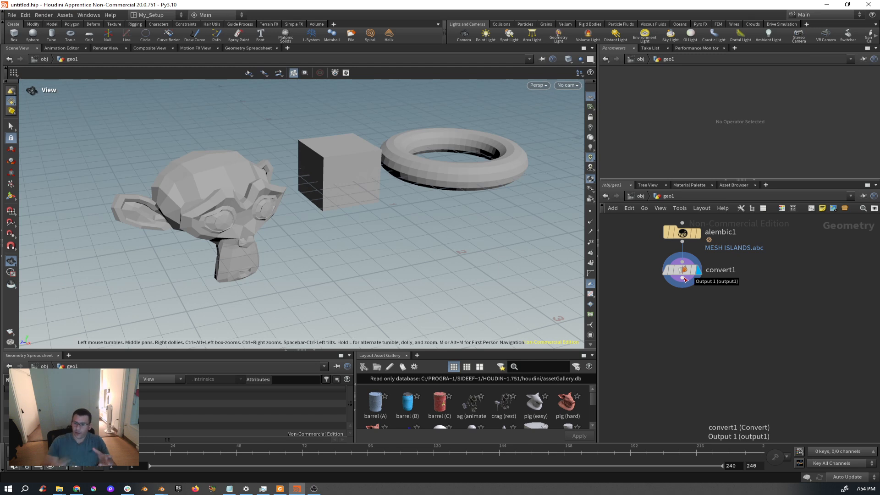
Add a For-Each Connected Piece loop fed by the output of convert1.
drag(682, 278, 683, 308)
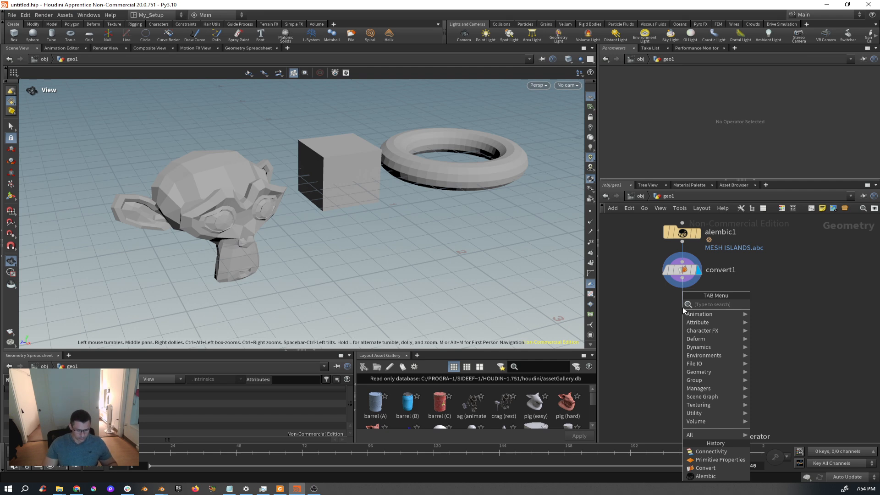
text(for)
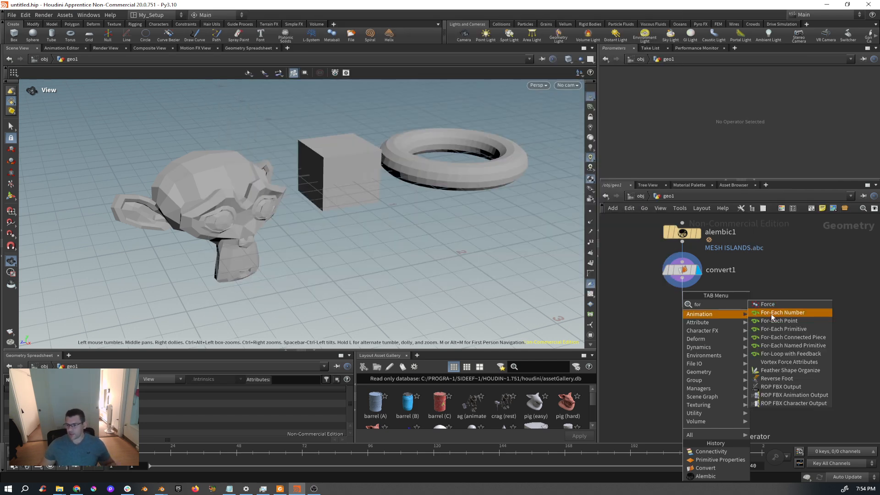
click(791, 337)
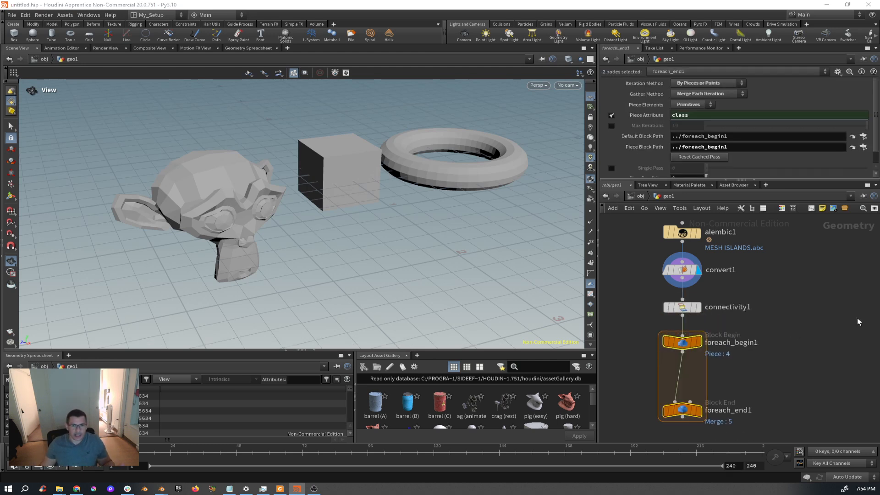
Move the foreach_end1 node farther below foreach_begin1 to make room inside the loop.
middle_drag(749, 381, 757, 355)
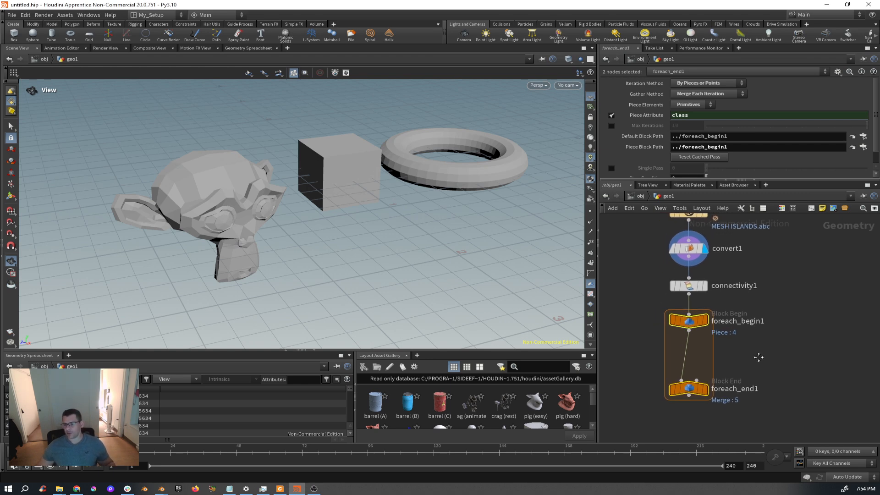
drag(692, 388, 685, 420)
scroll(682, 352, down, 2)
middle_drag(686, 353, 669, 307)
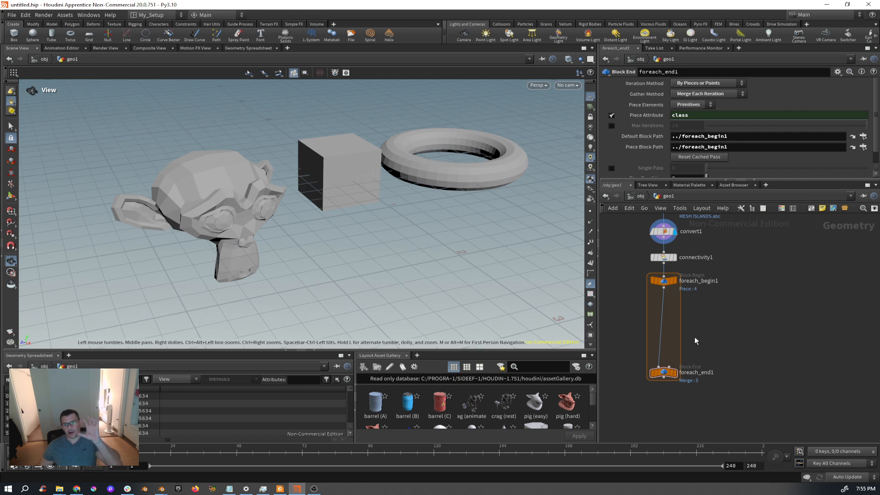
middle_drag(696, 339, 717, 369)
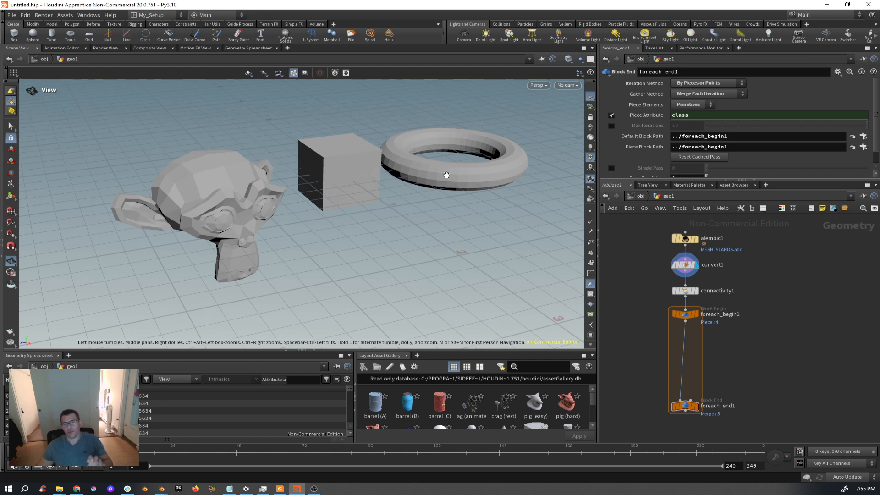
middle_drag(734, 365, 736, 355)
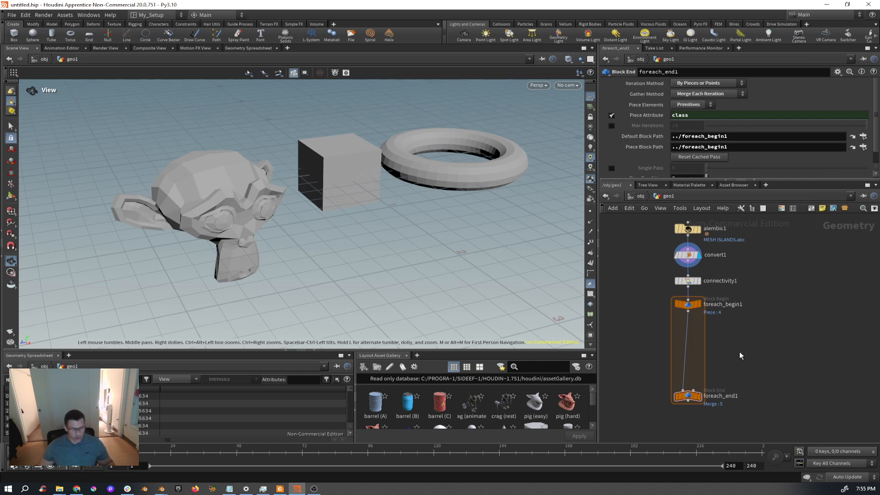
Insert a Transform node on the wire between foreach_begin1 and foreach_end1.
key(Tab)
text(transfo)
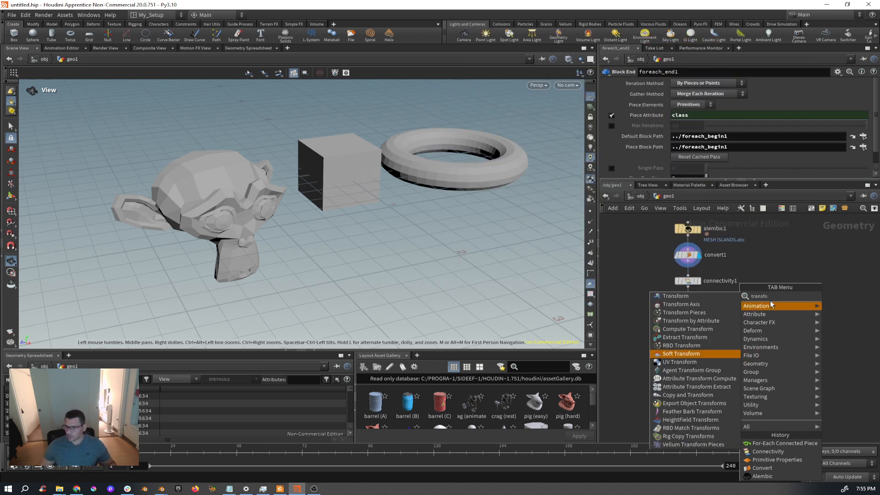
click(711, 296)
click(687, 350)
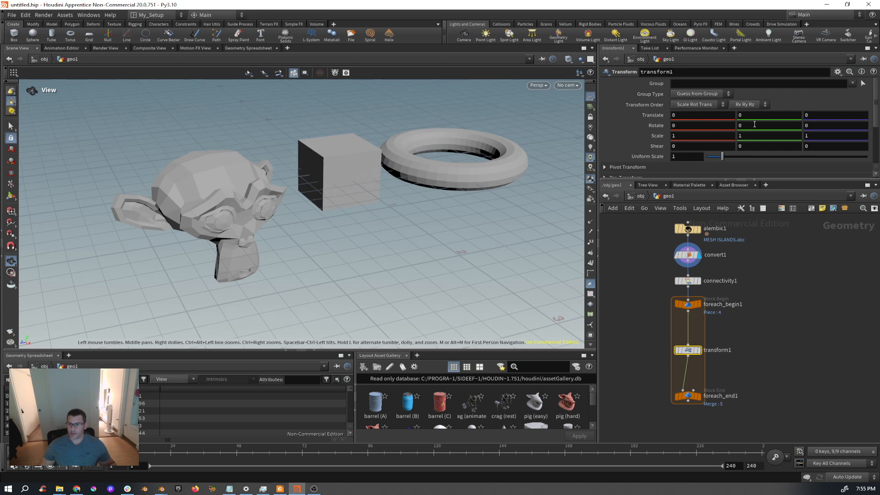
Display the foreach_end1 output while test-rotating transform1 about Y, and reset its Y rotation to 0.
middle_drag(754, 125, 830, 137)
click(699, 397)
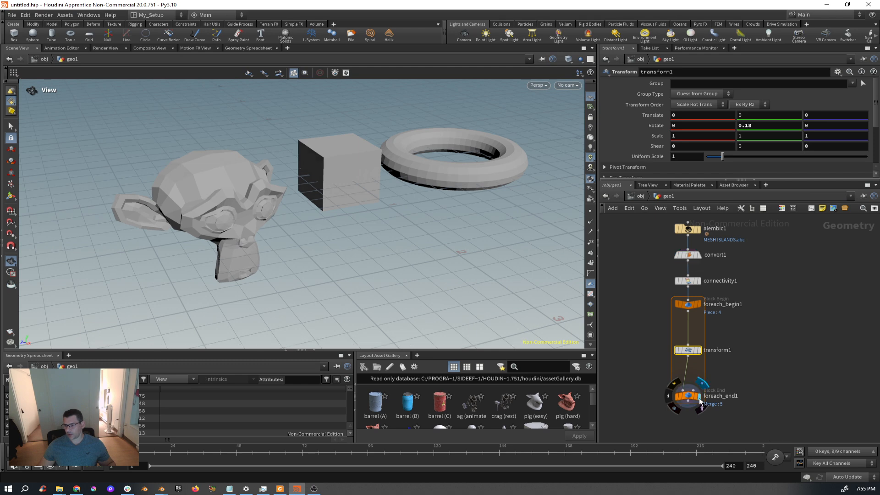
mouse_move(752, 128)
middle_down()
mouse_move(754, 135)
mouse_move(807, 136)
mouse_move(765, 135)
mouse_move(769, 127)
middle_up()
click(753, 125)
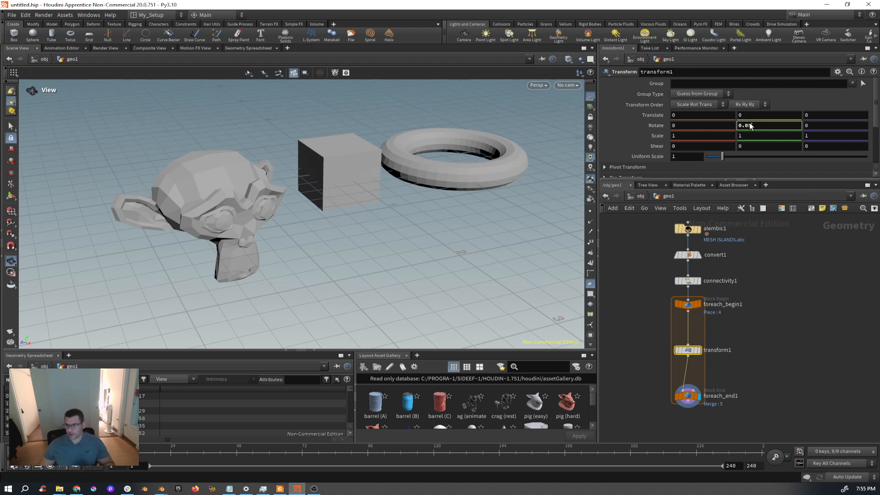
text(0)
key(Return)
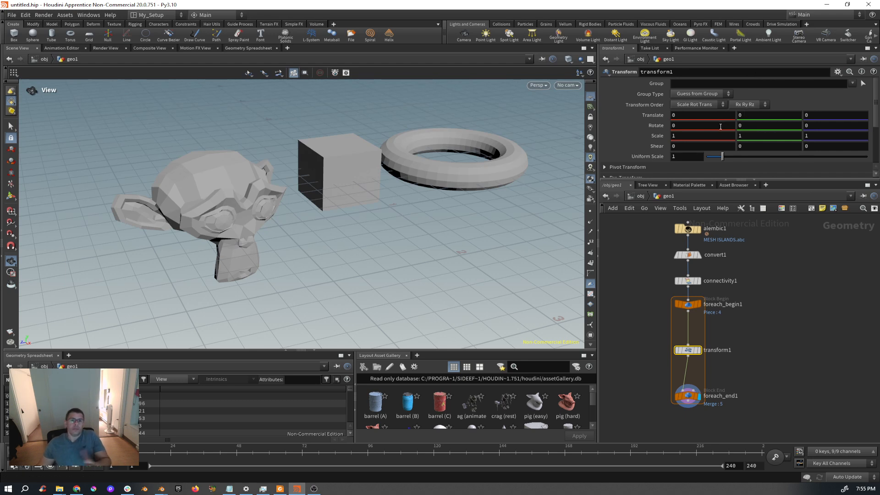
click(723, 180)
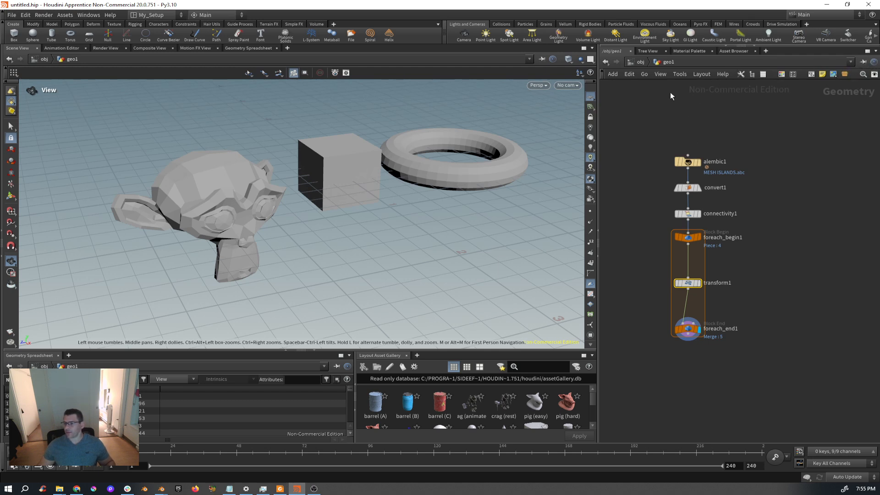
click(647, 51)
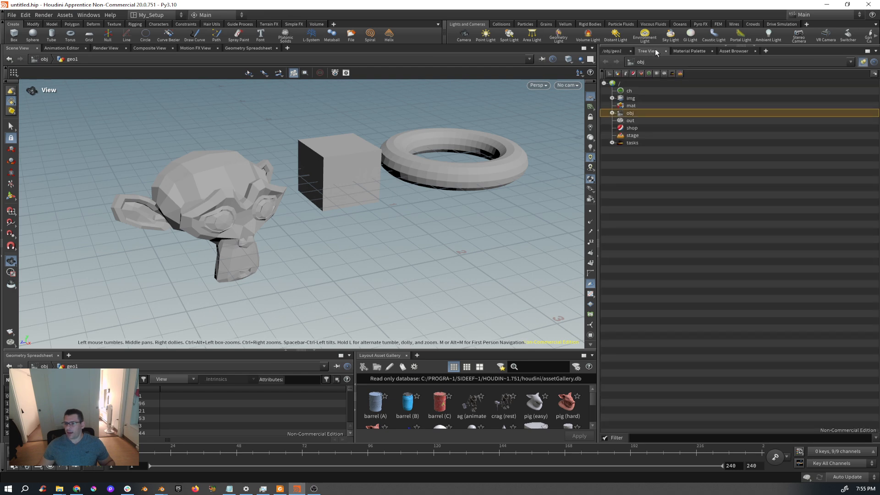
click(612, 51)
click(605, 61)
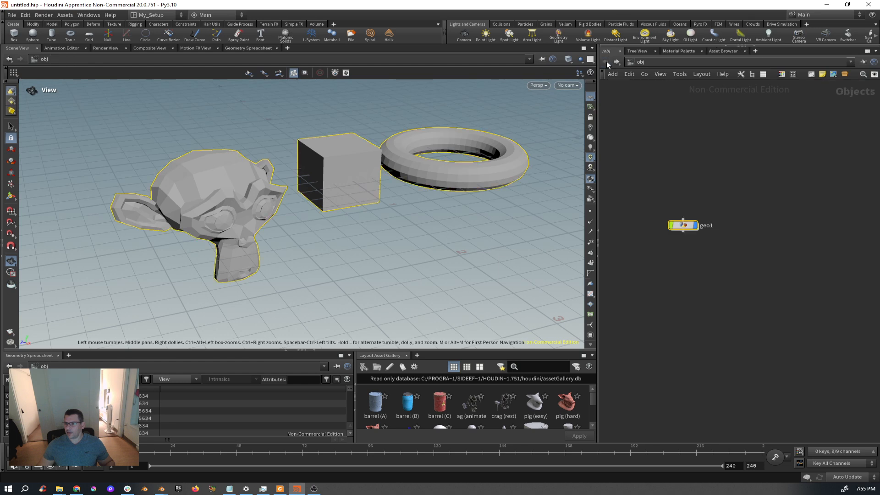
click(617, 61)
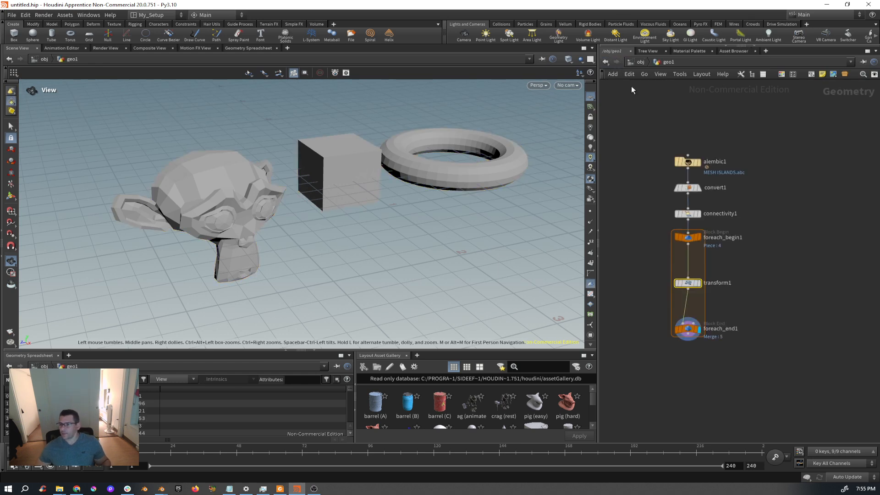
Add a Parameters view to the network editor's pane and split that pane into upper and lower halves.
click(766, 51)
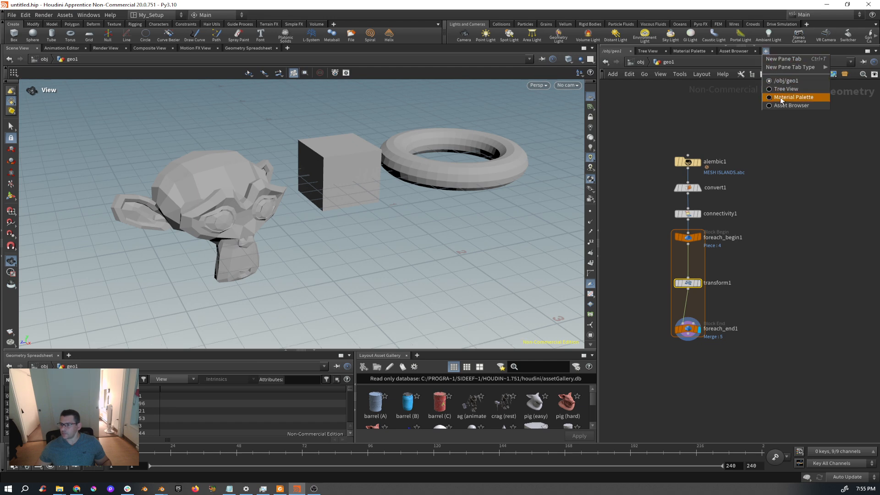
mouse_move(789, 67)
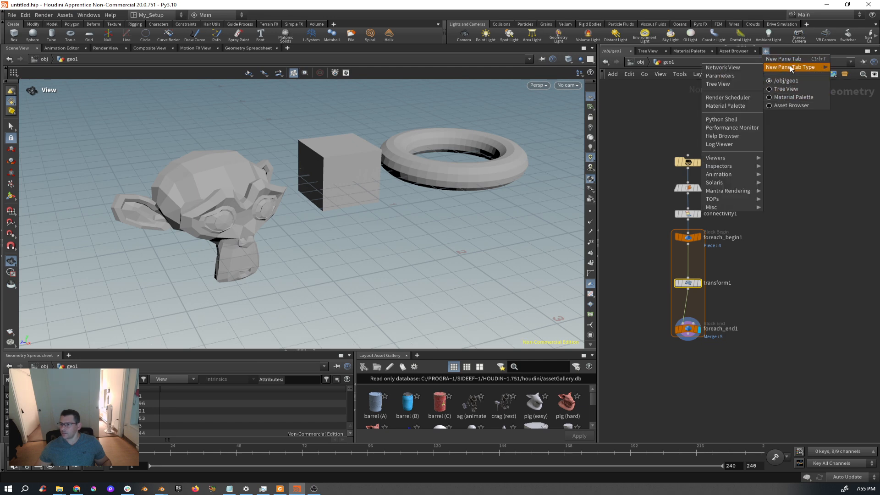
click(732, 75)
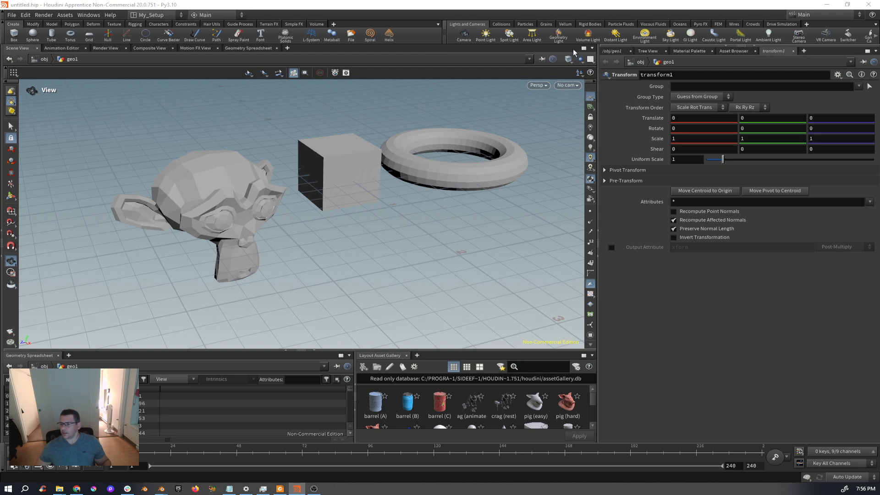
click(874, 52)
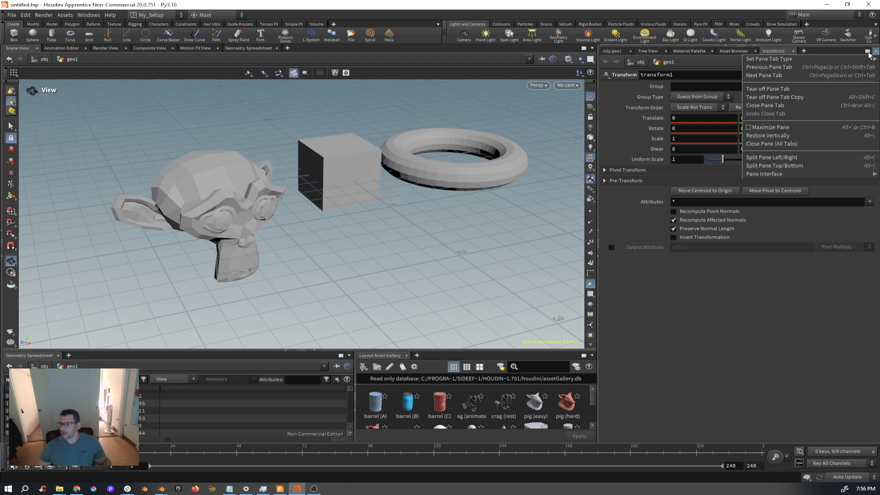
click(800, 166)
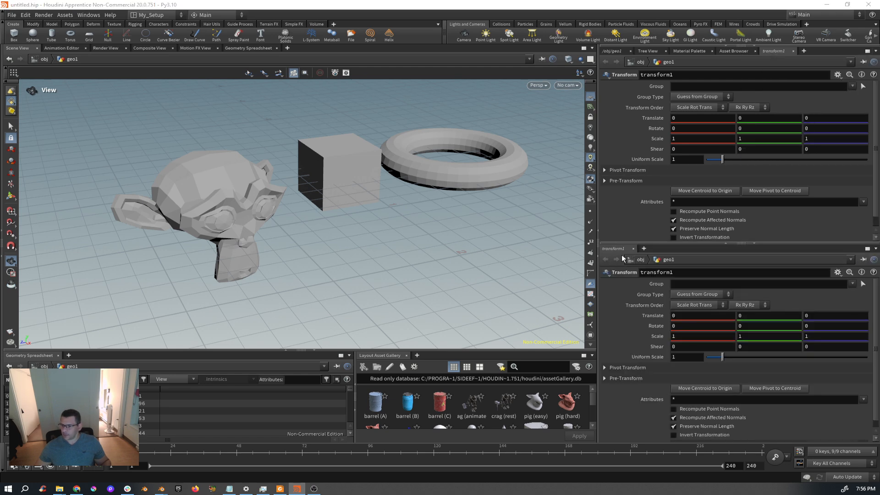
Add a Network View at obj level to the lower pane and open the geo1 network in it.
click(641, 260)
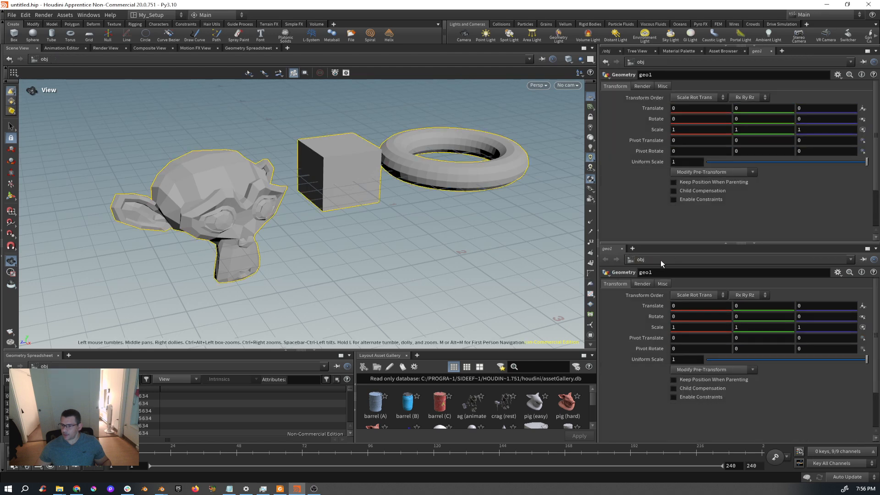
click(632, 248)
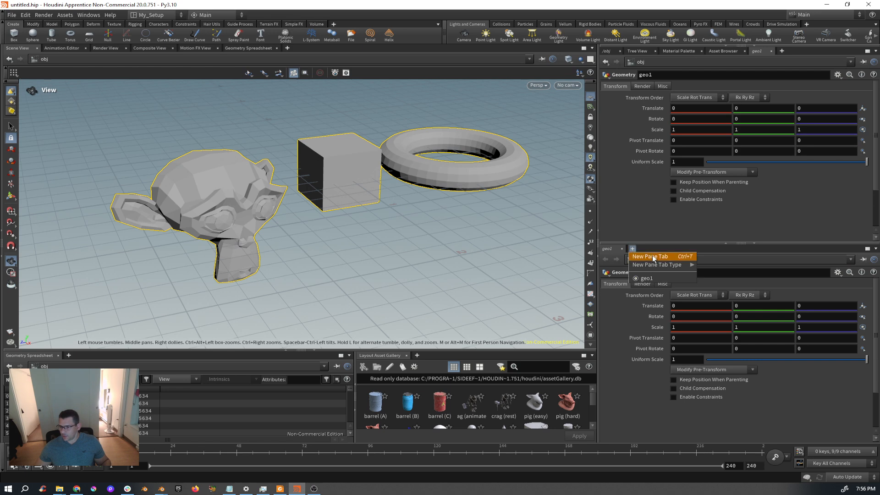
mouse_move(660, 265)
click(708, 266)
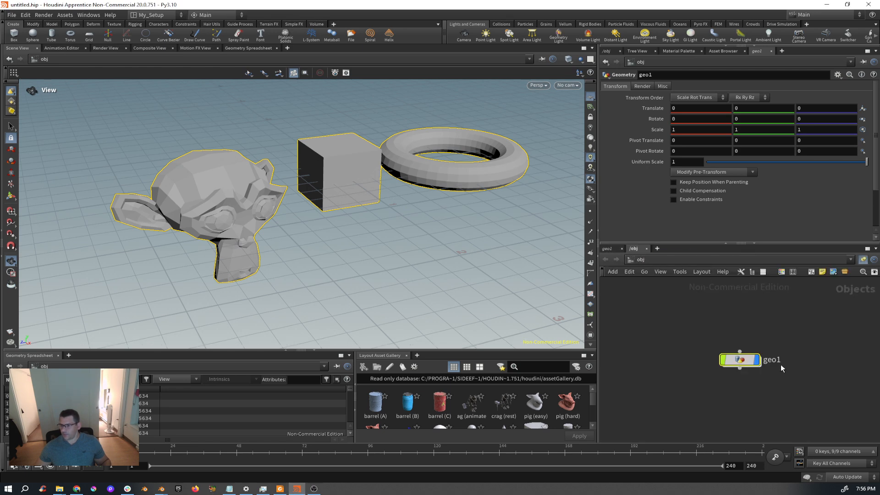
key(Tab)
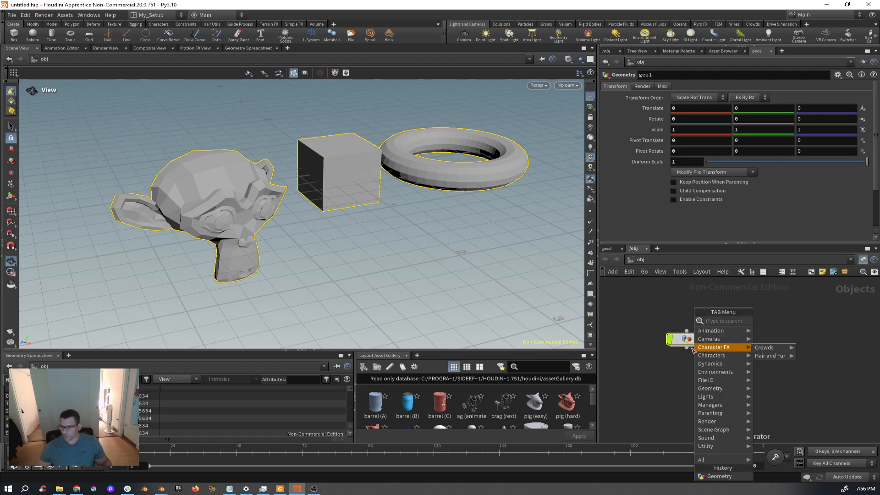
double_click(684, 339)
middle_click(739, 337)
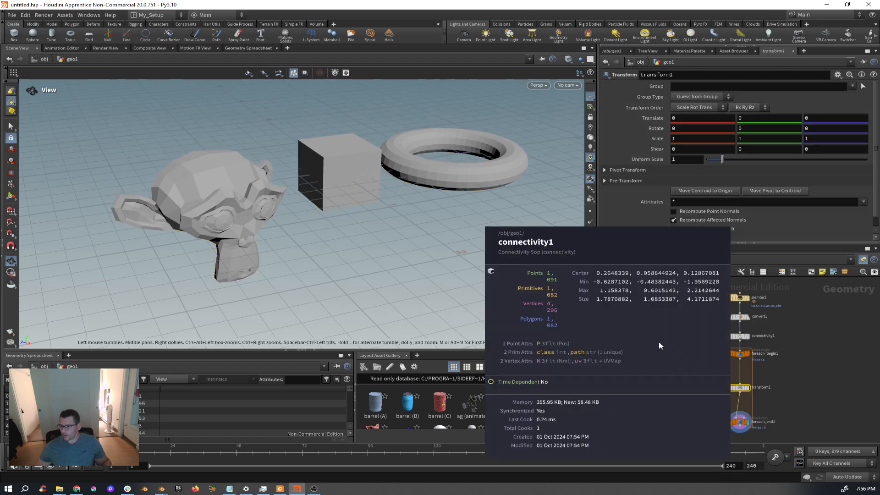
Try rotating the loop's transform1 node about Y and reset its Y rotation to 0.
scroll(733, 348, up, 5)
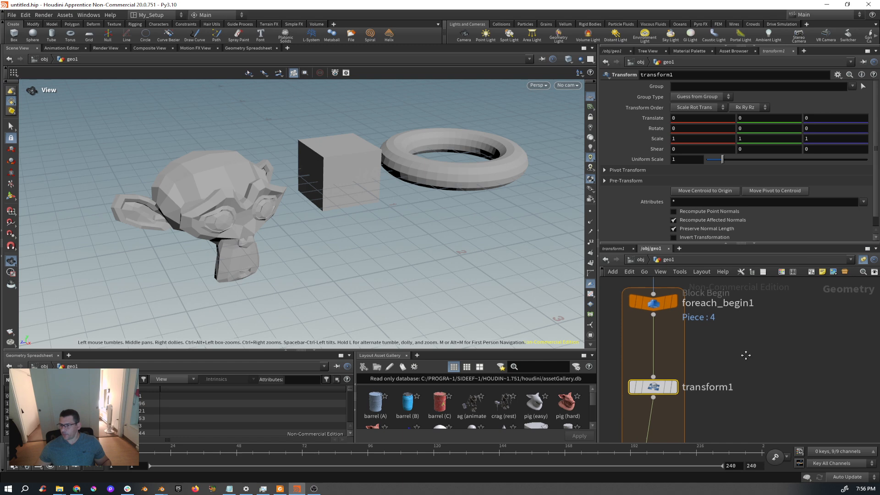
scroll(769, 335, down, 3)
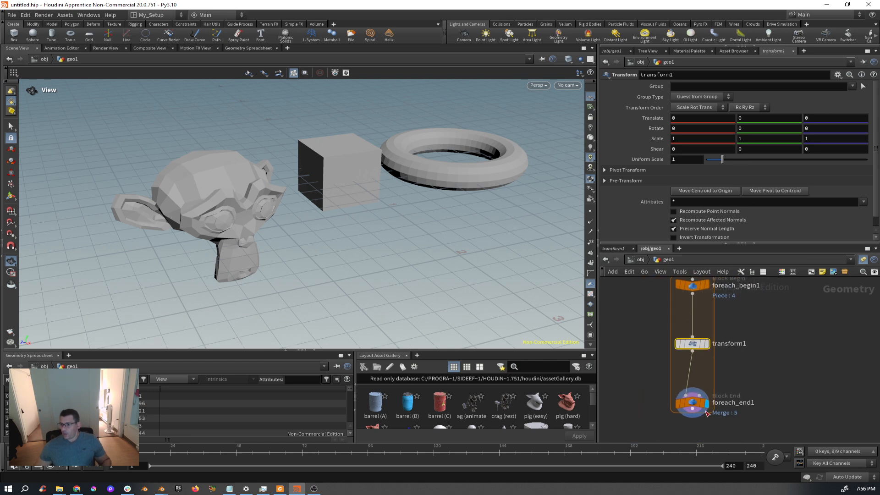
click(689, 402)
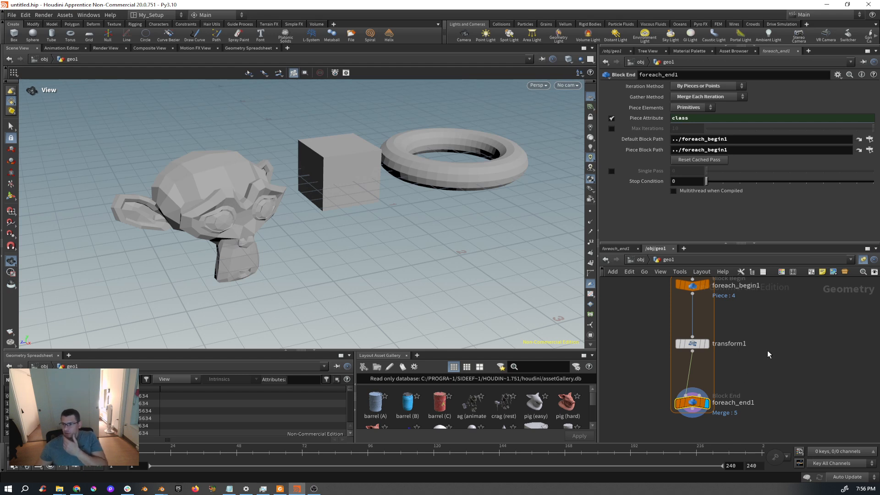
middle_drag(782, 338, 774, 357)
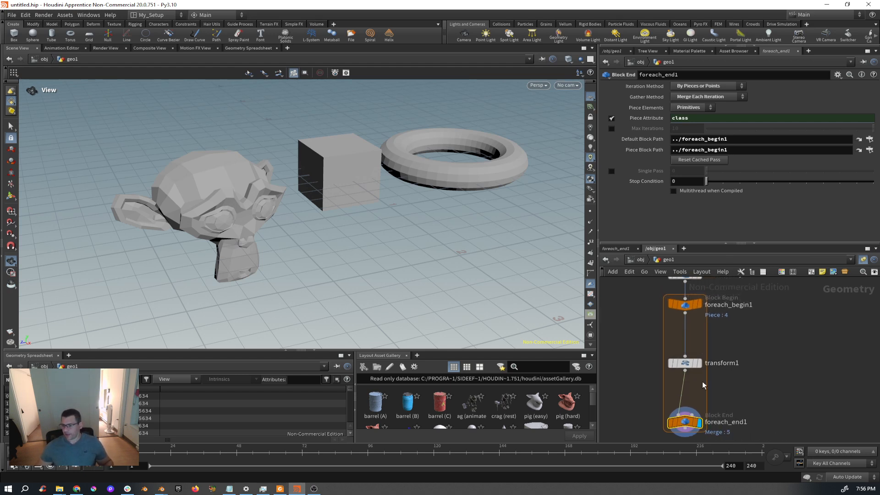
mouse_move(689, 367)
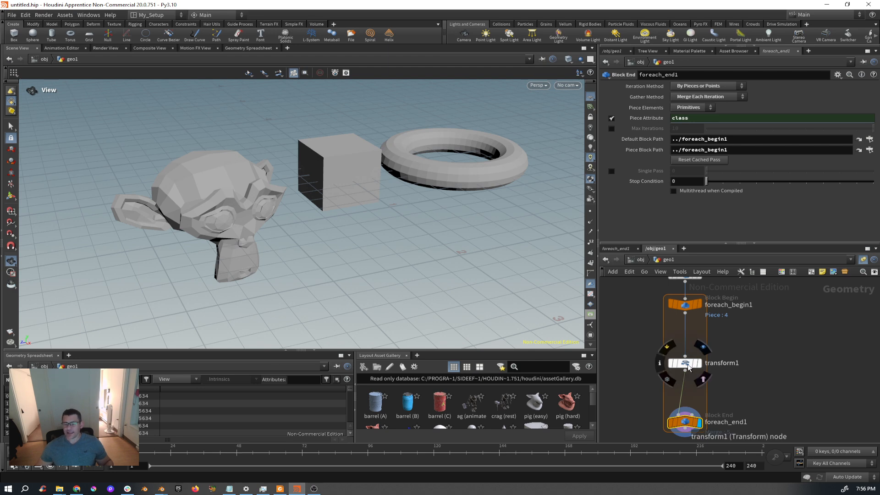
click(686, 365)
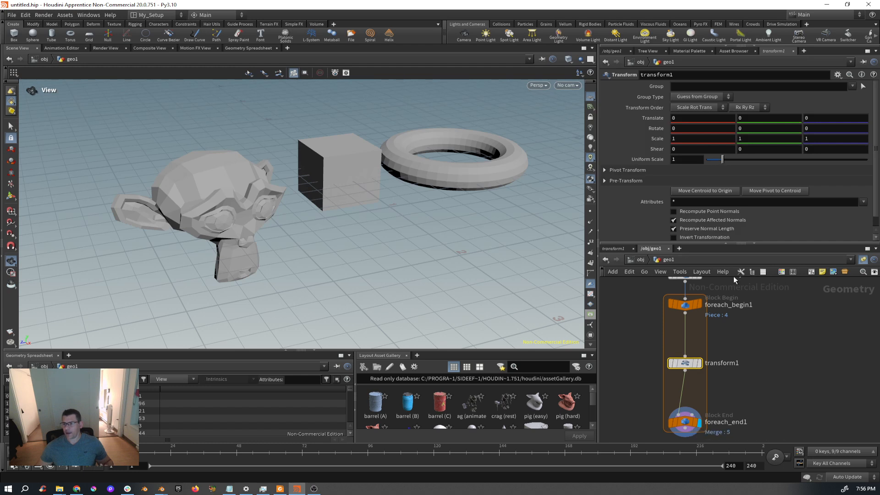
middle_drag(764, 339, 728, 322)
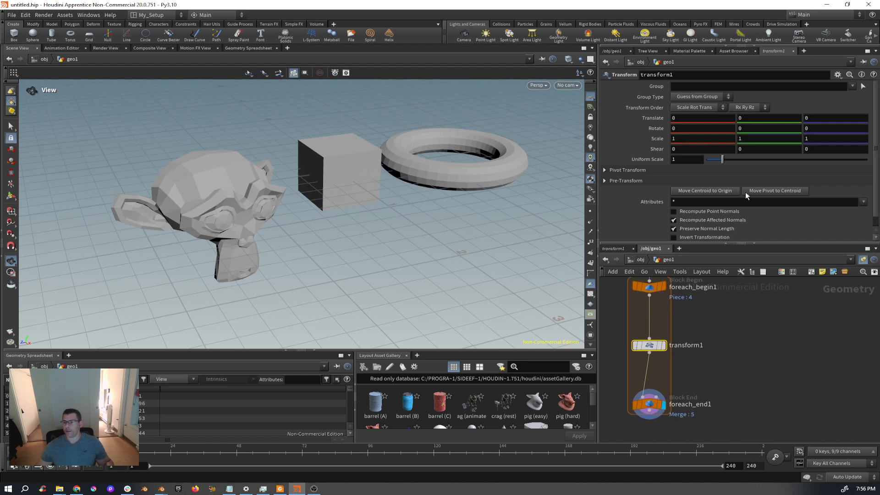
middle_drag(748, 129, 699, 158)
double_click(747, 128)
text(0)
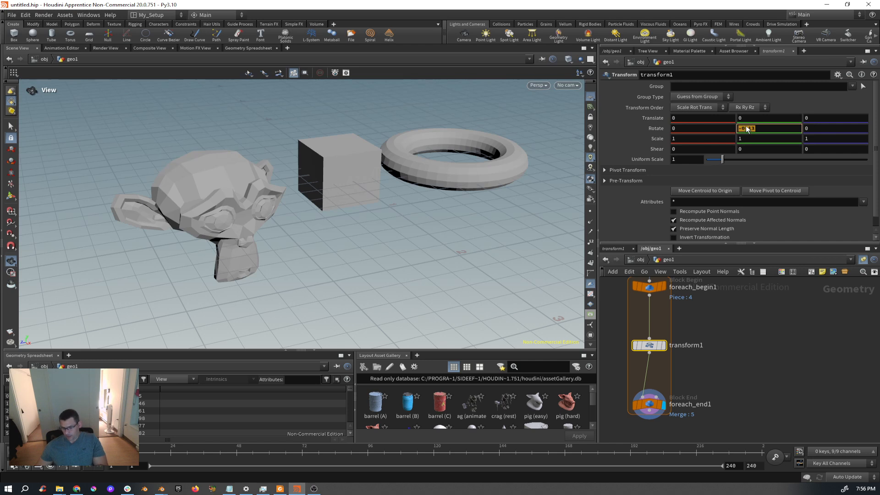
key(Return)
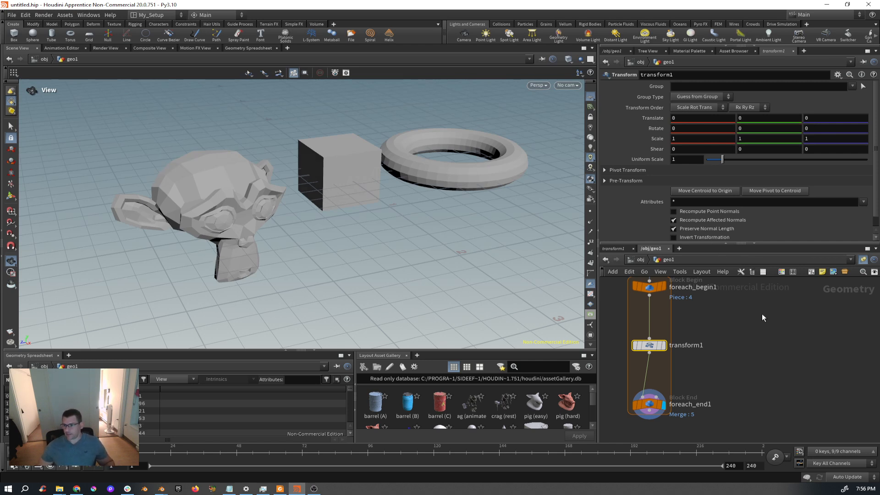
Set the X pivot translate of the loop's transform1 node to the centroid variable $CEX.
middle_drag(730, 359, 778, 370)
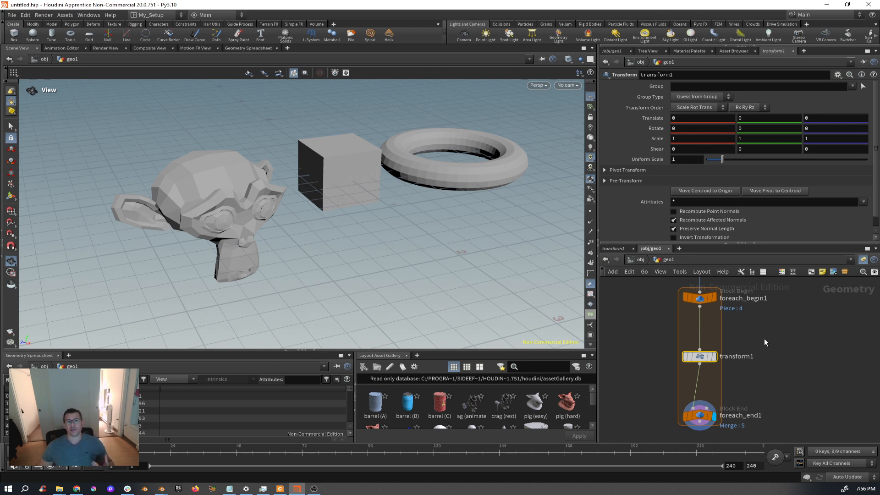
mouse_move(685, 355)
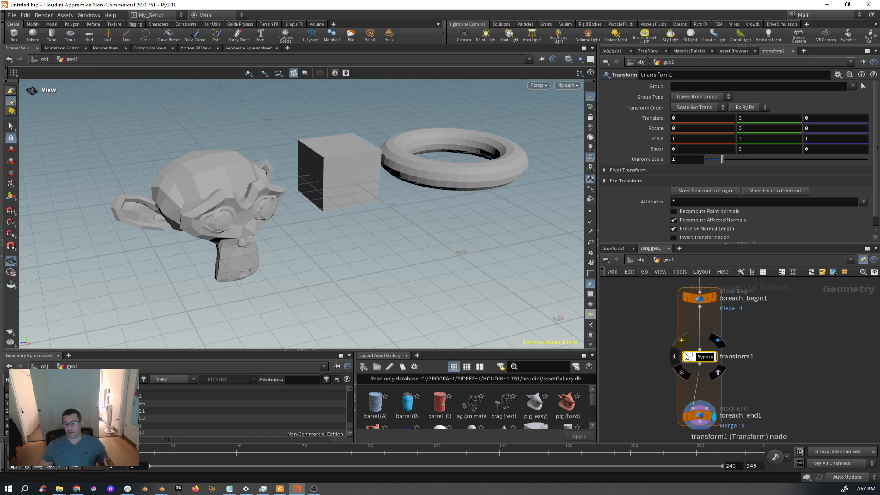
click(604, 170)
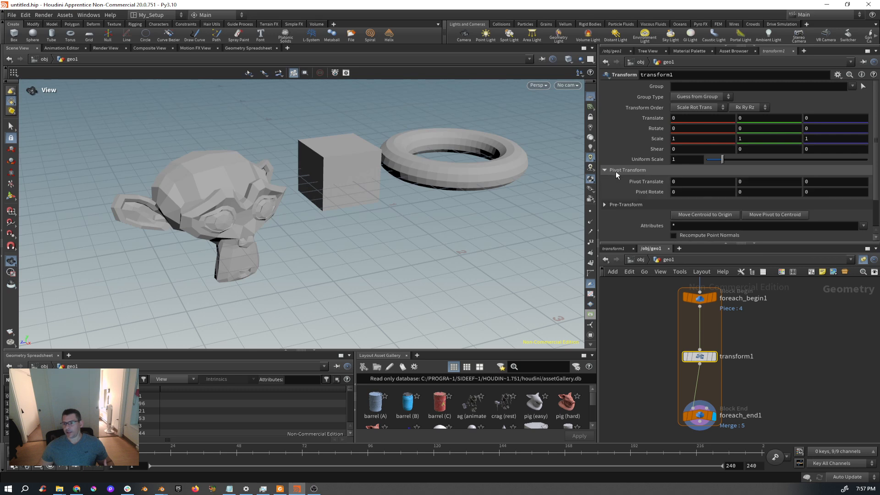
click(660, 179)
text($)
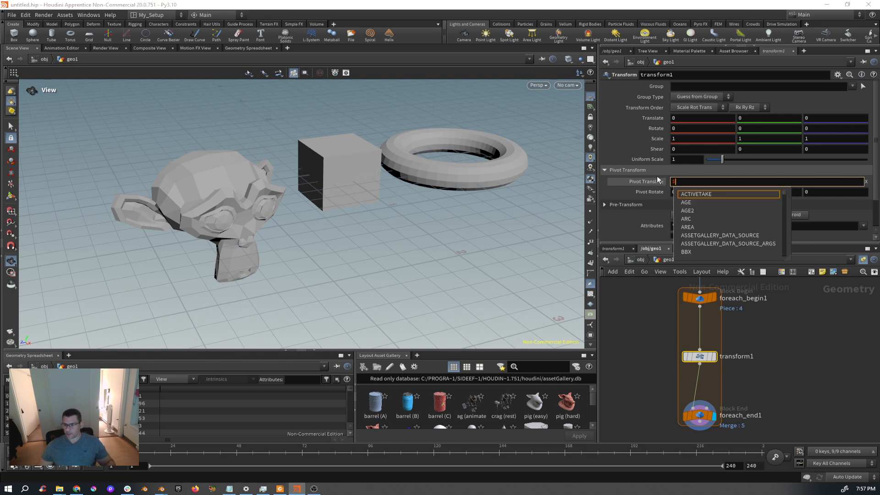
text(ce)
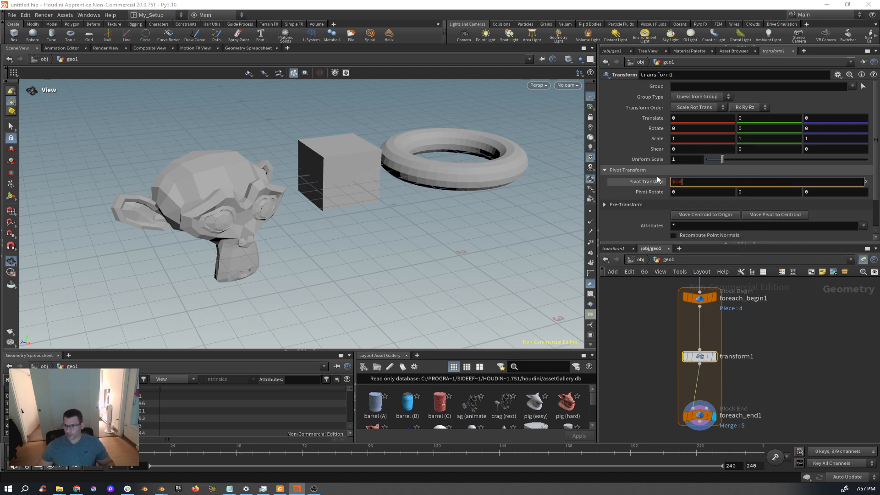
key(BackSpace)
key(BackSpace)
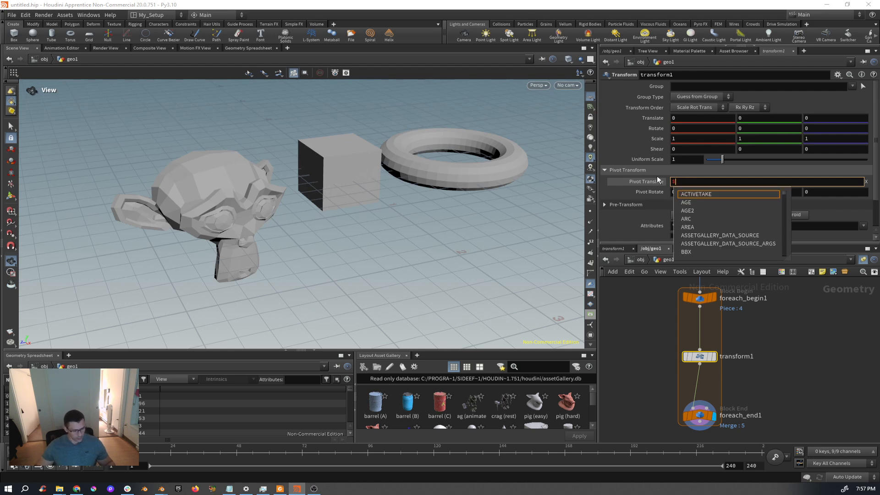
text(CE)
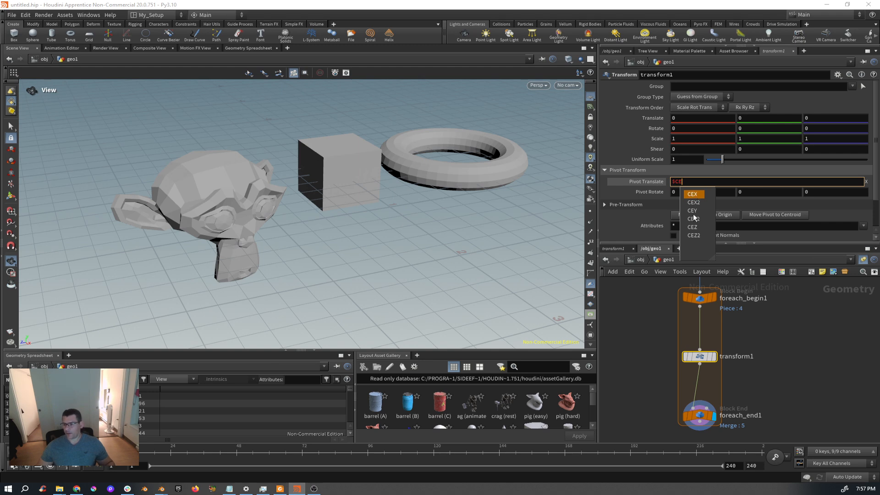
click(694, 195)
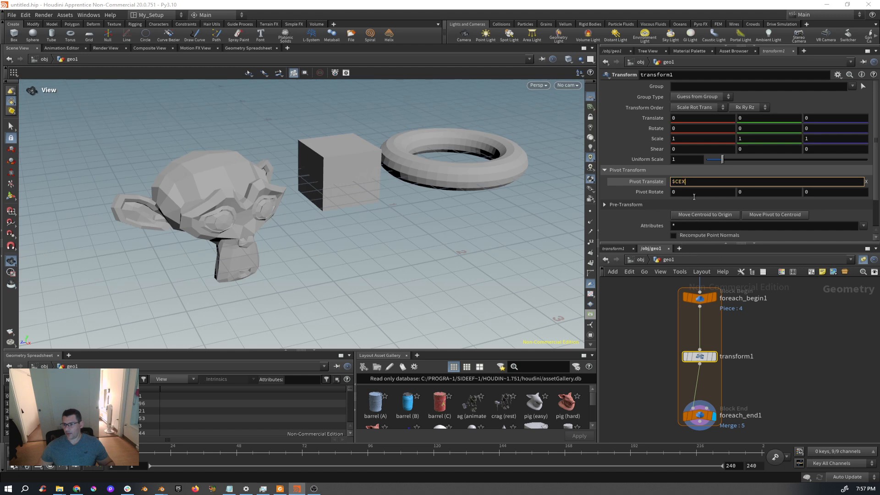
click(796, 350)
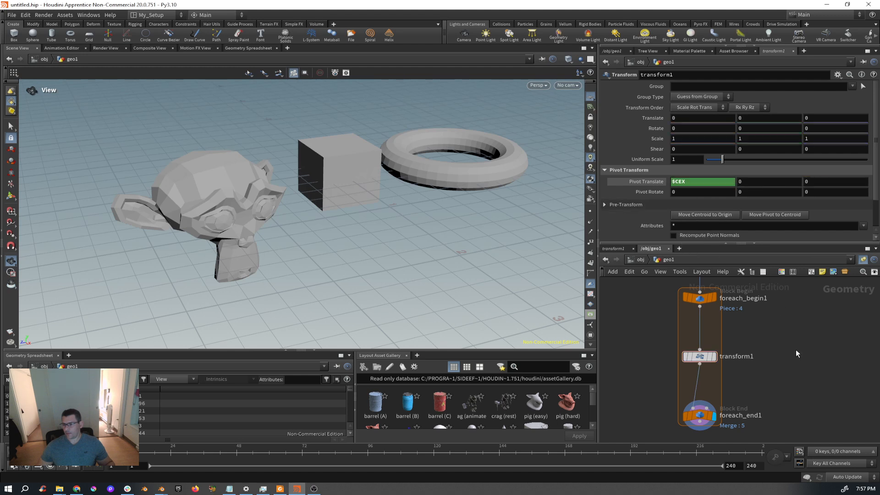
Reuse the $CE prefix from the X pivot to set transform1's Y pivot translate to $CEY.
click(681, 182)
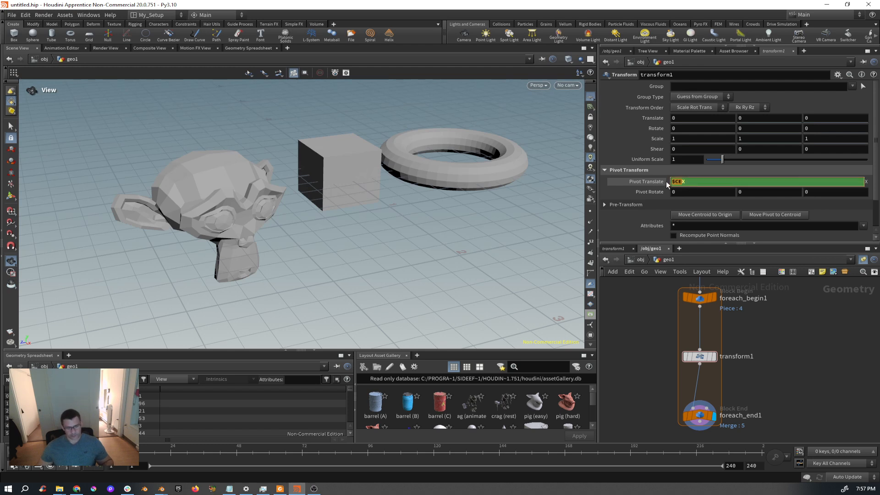
key(Tab)
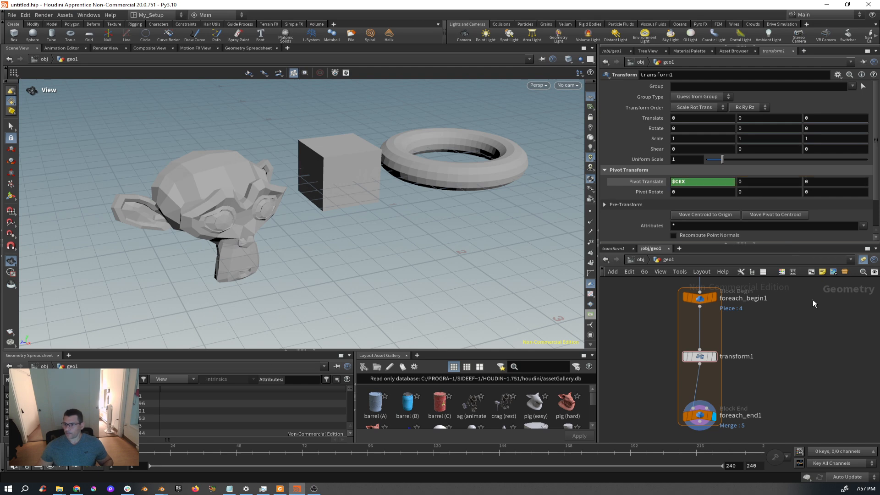
click(727, 182)
key(BackSpace)
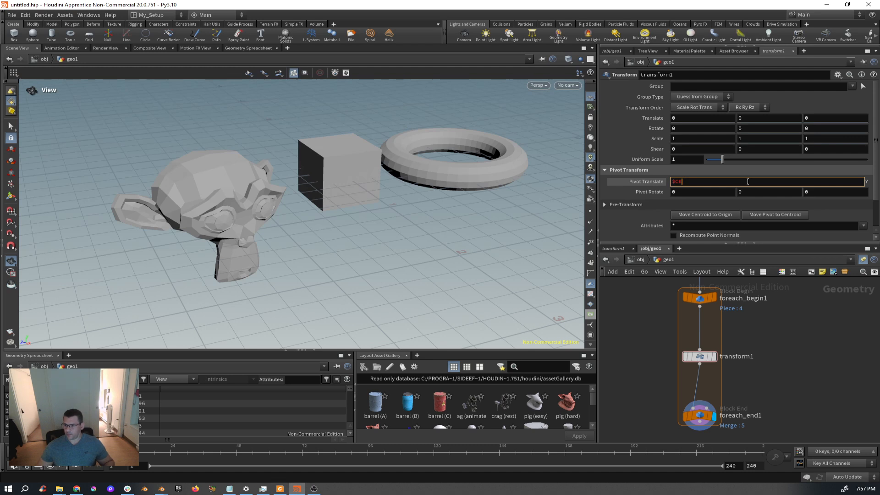
text(Y)
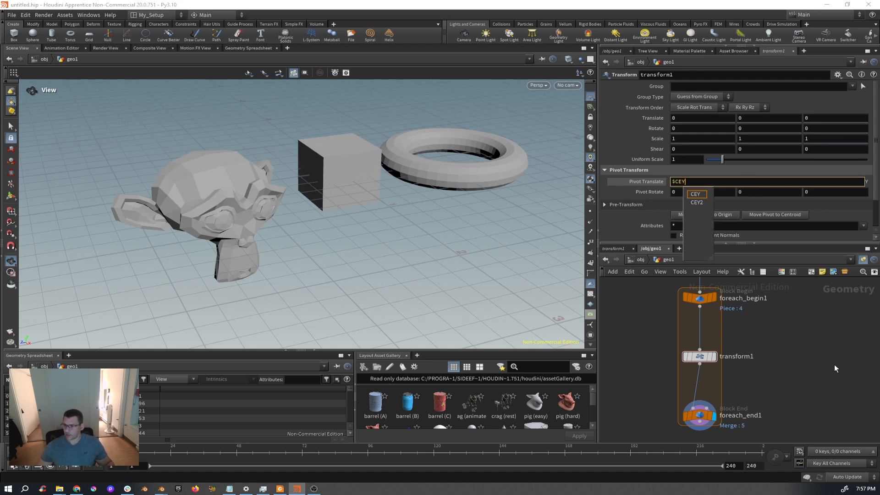
click(694, 193)
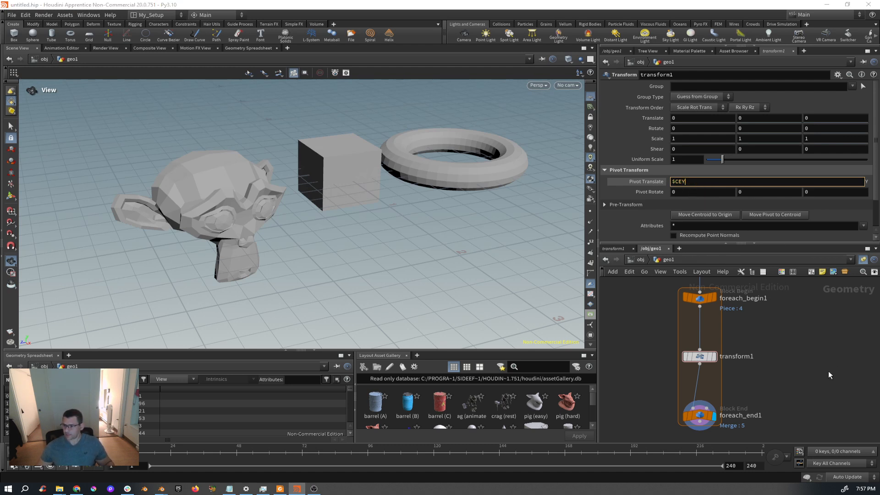
key(Return)
Set transform1's Z pivot translate to $CEZ.
click(800, 182)
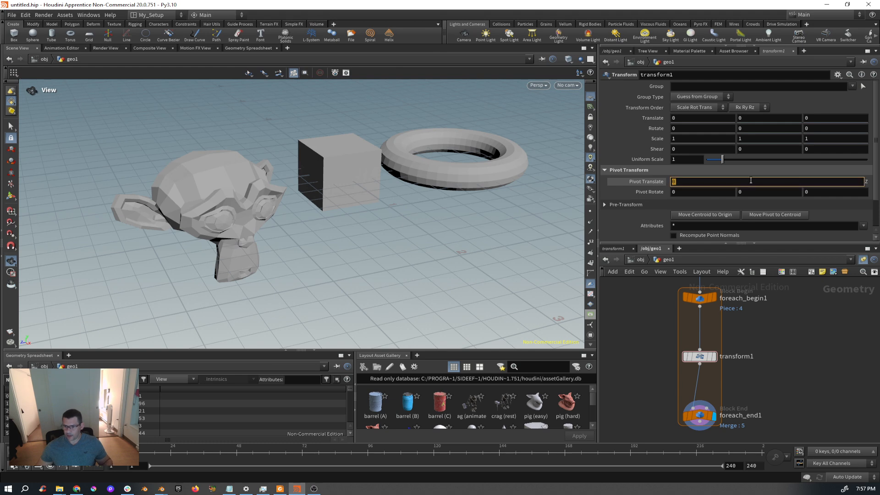
text($CEZ)
click(699, 194)
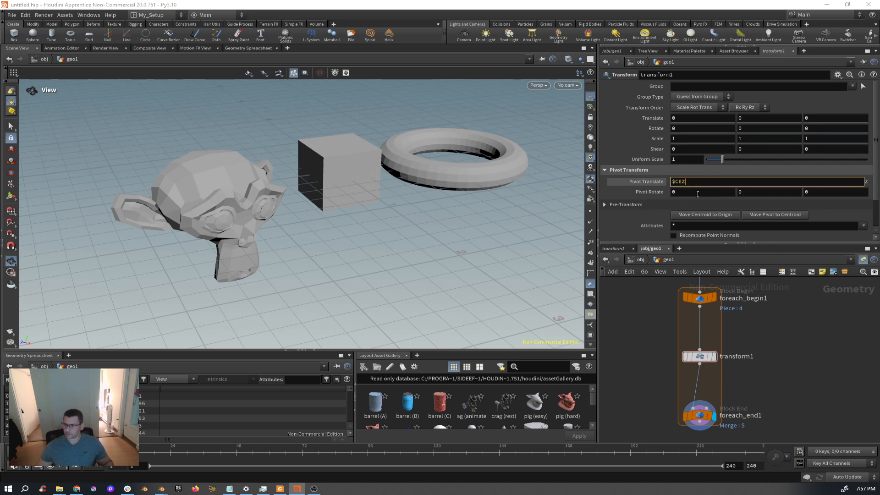
key(Return)
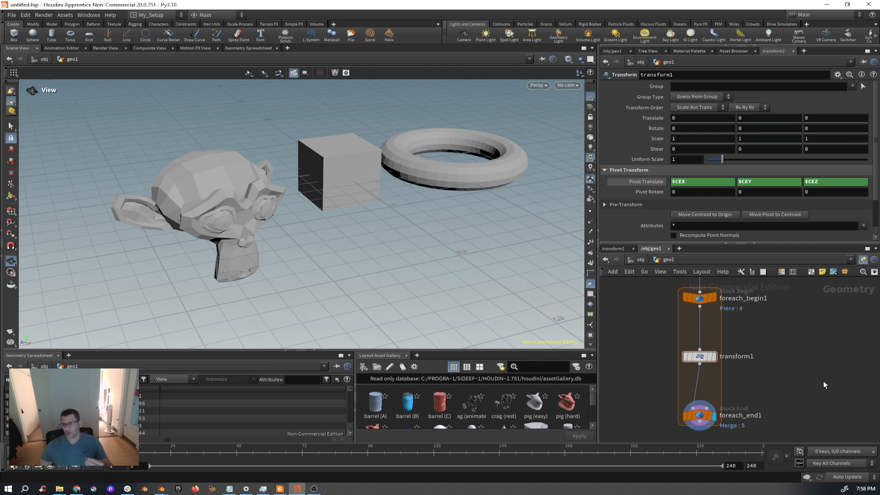
Test transform1 with rotation of 7.5 in X and 0.085 in Y, and scale of 1.2 in Y and Z.
mouse_move(704, 359)
middle_drag(743, 128, 724, 159)
middle_drag(699, 128, 768, 129)
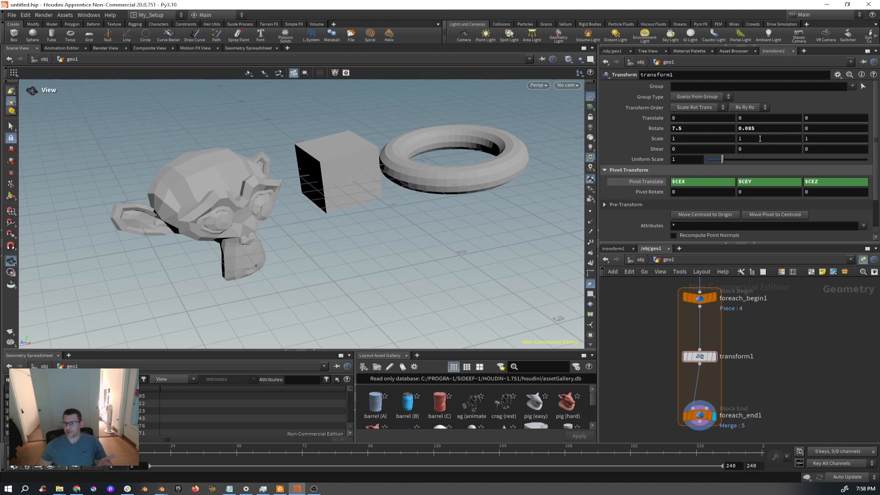
middle_drag(760, 138, 827, 139)
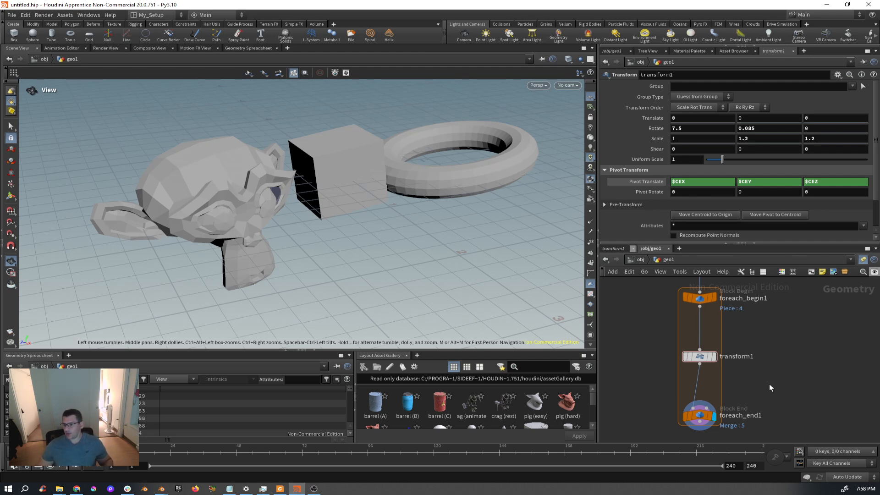
middle_drag(768, 387, 753, 370)
drag(348, 271, 329, 271)
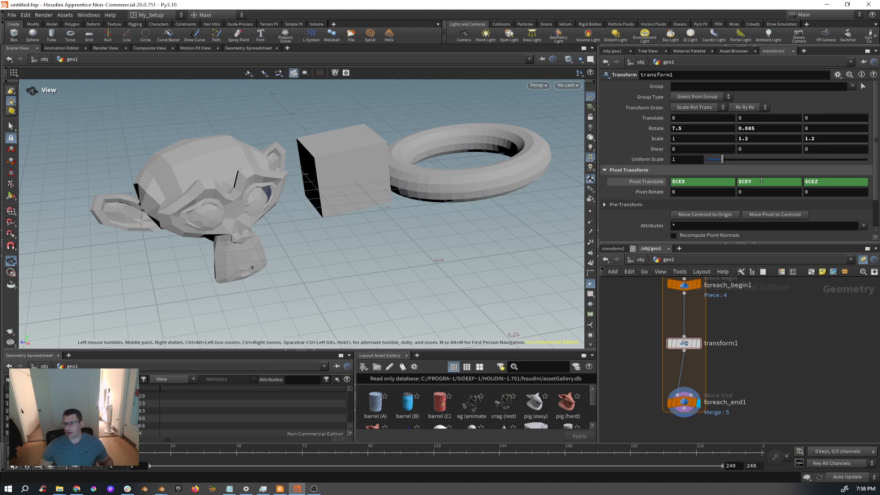
scroll(761, 185, down, 2)
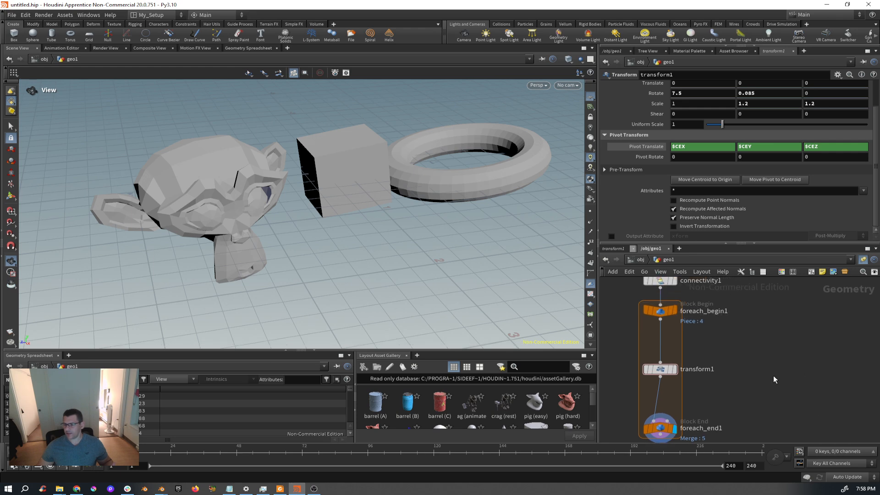
scroll(769, 371, down, 3)
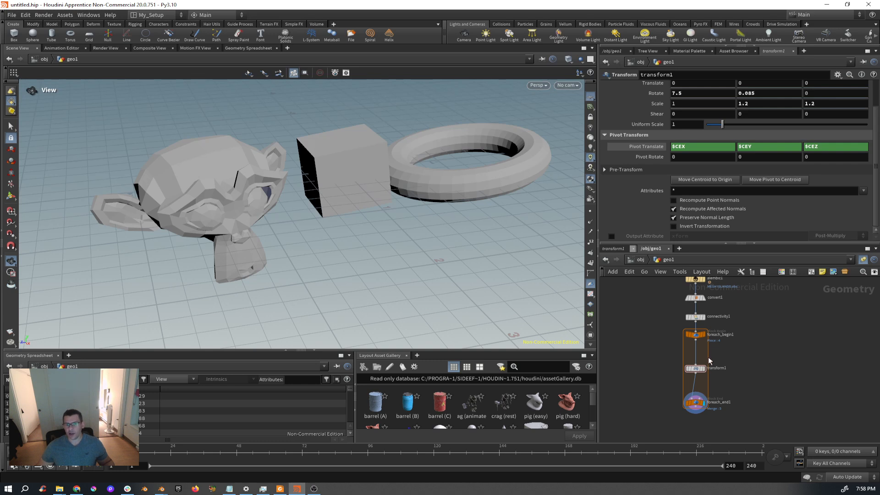
scroll(708, 357, up, 3)
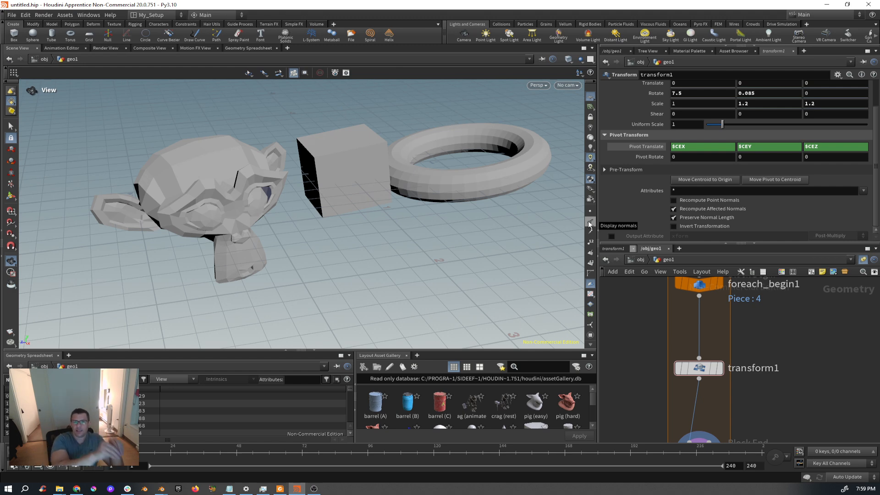
scroll(795, 370, down, 6)
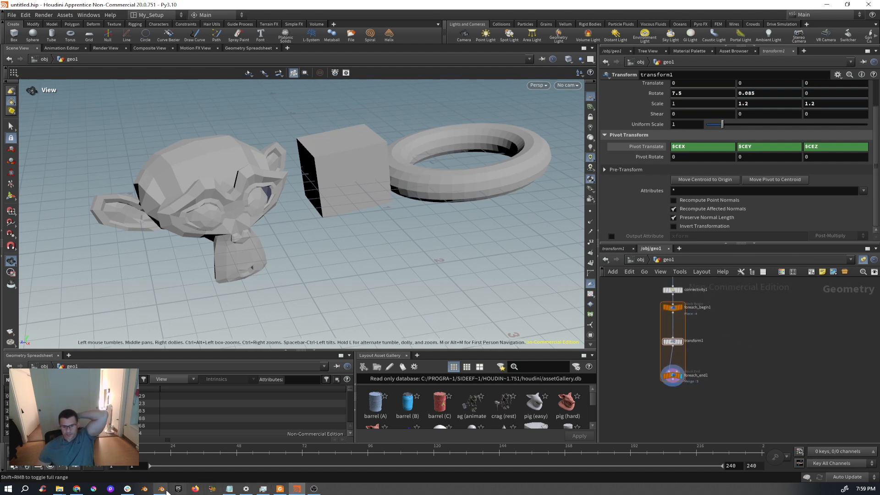
Switch to Blender and, in the rotate island group, move the Value node outward and the geometry Group Input close to Set Position.
mouse_move(162, 488)
click(138, 466)
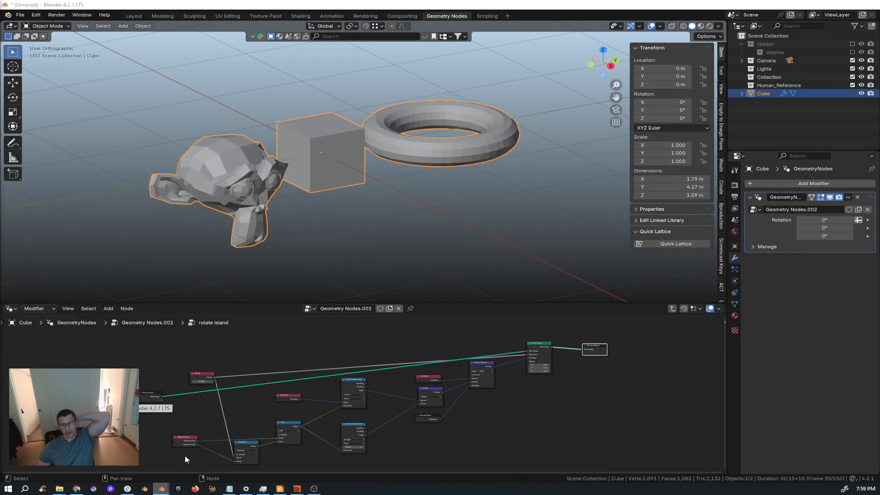
middle_drag(376, 404, 364, 367)
scroll(340, 375, up, 4)
middle_drag(302, 388, 368, 427)
scroll(367, 427, down, 2)
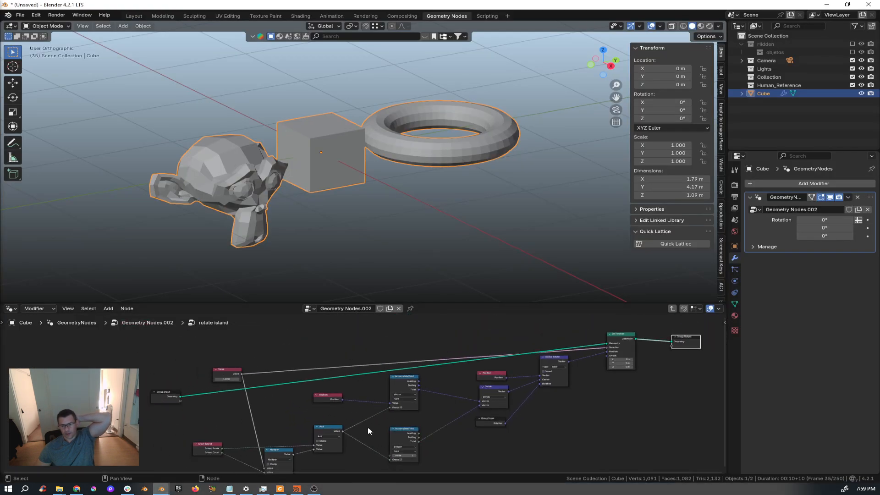
drag(229, 372, 203, 363)
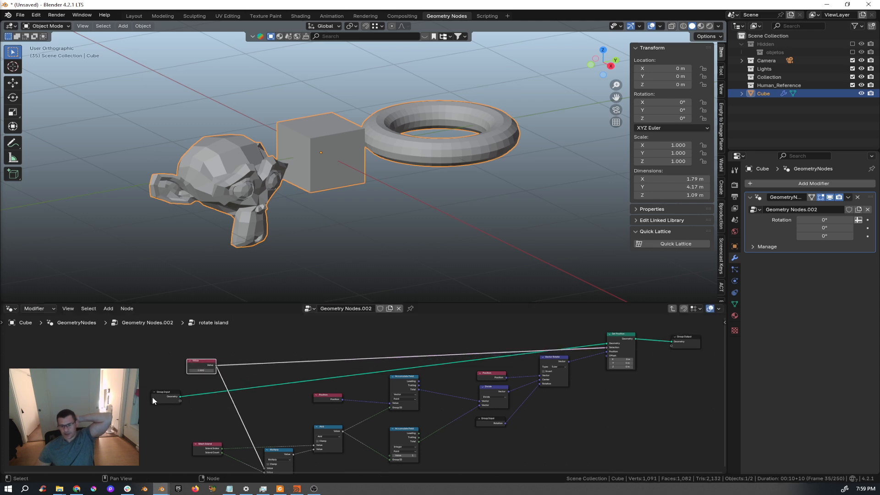
drag(167, 397, 484, 338)
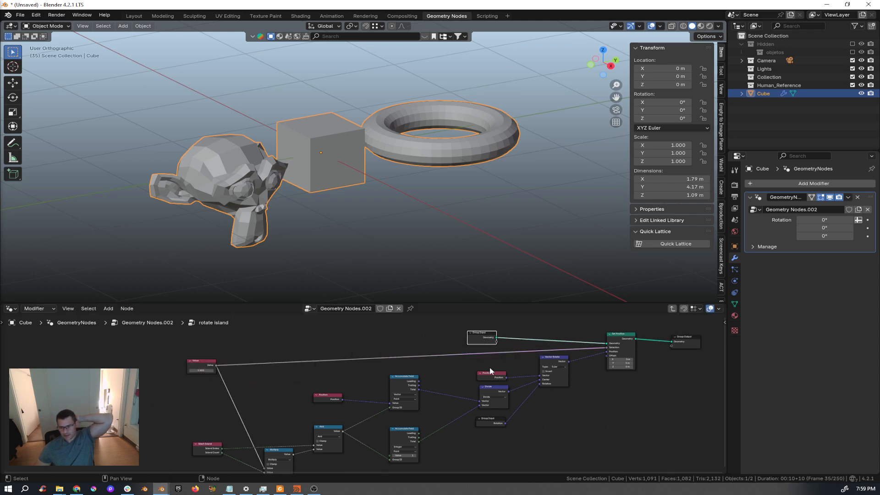
Move the Multiply node in the rotate island group slightly closer beneath the Add node.
middle_drag(485, 379, 476, 355)
scroll(331, 398, up, 2)
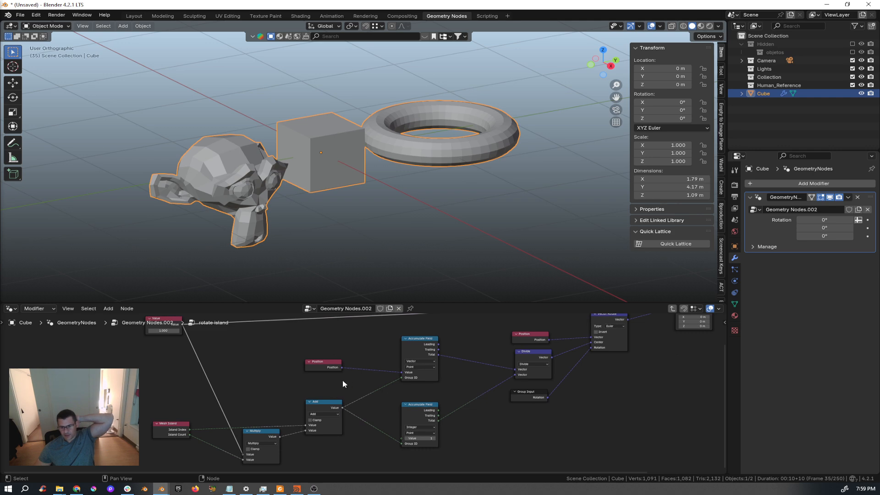
middle_drag(344, 384, 328, 345)
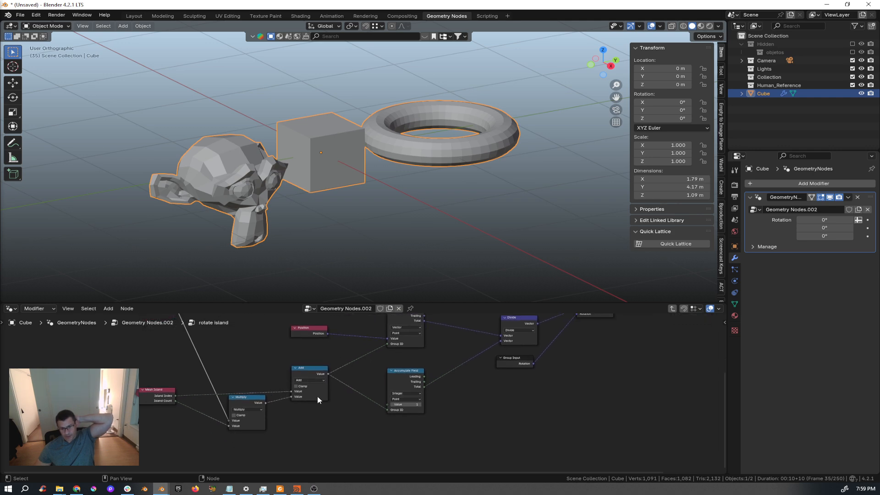
middle_drag(352, 376, 372, 397)
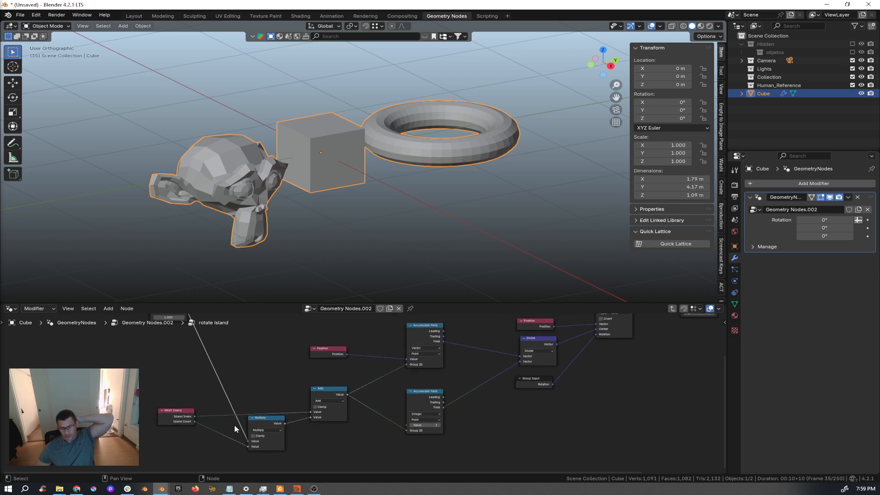
middle_drag(235, 425, 258, 435)
drag(285, 431, 300, 432)
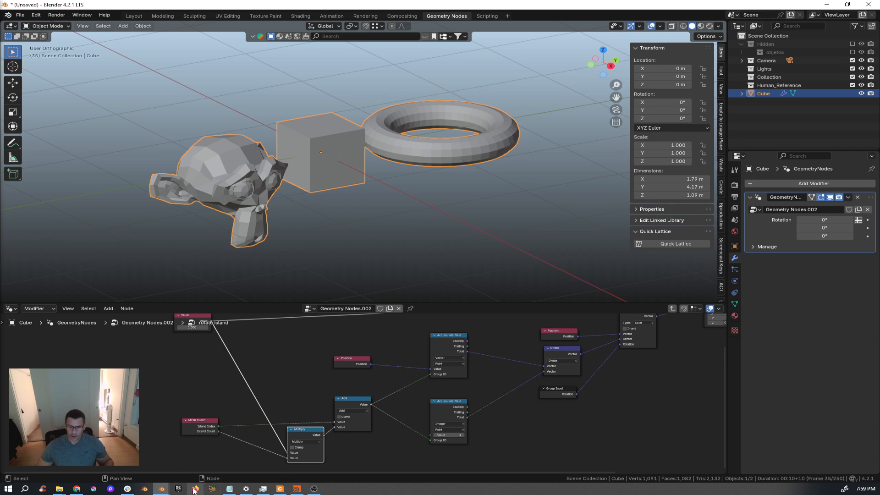
Switch to Houdini and review the for-each loop in the geo1 network for comparison.
click(297, 488)
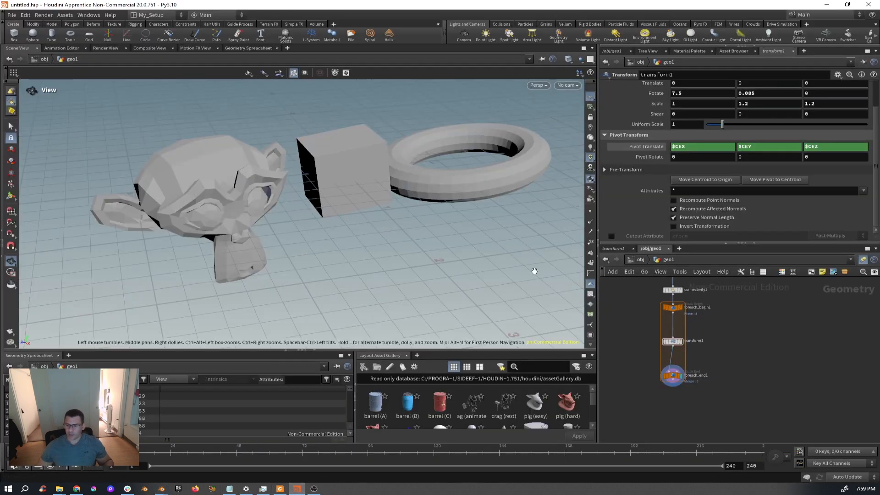
middle_drag(753, 353, 748, 374)
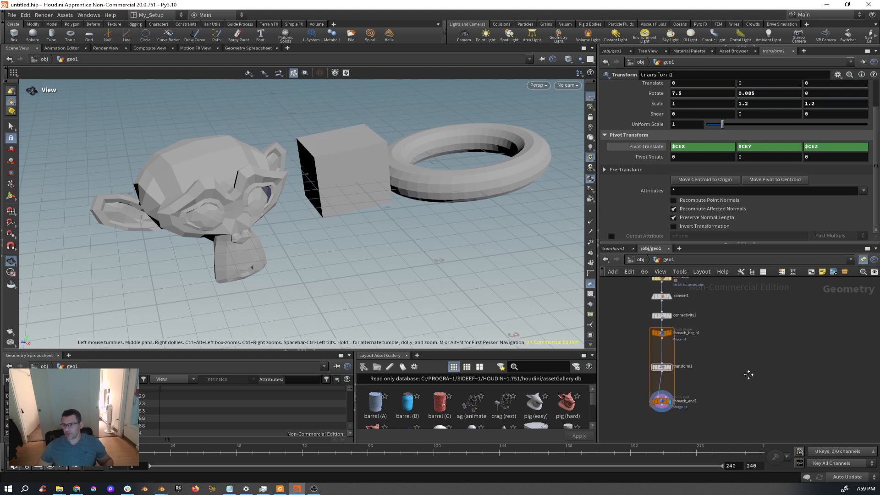
middle_drag(748, 375, 748, 375)
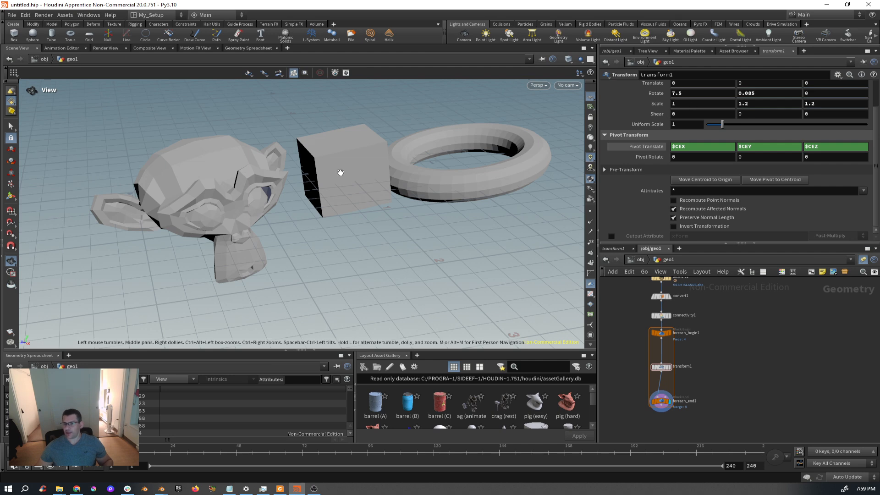
Set transform1's scale to 1.7 in X and 1 in Z to test scaling each island about its centroid.
drag(341, 172, 362, 227)
middle_drag(681, 101, 730, 98)
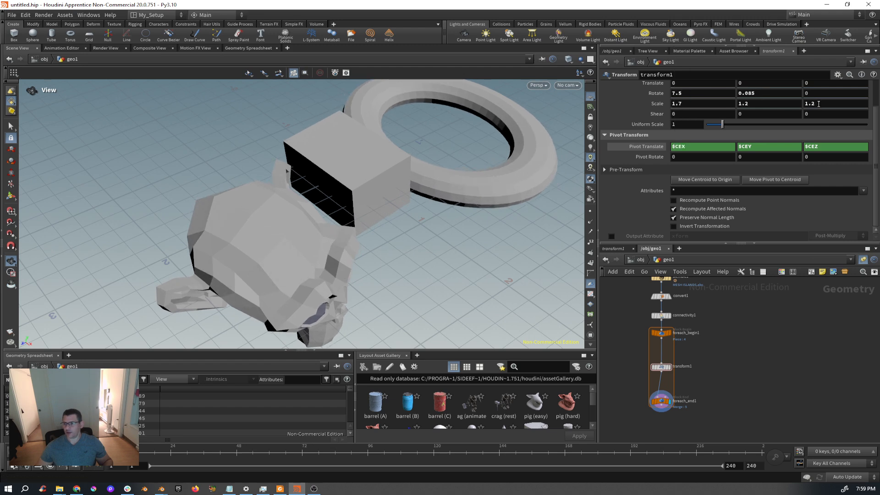
middle_drag(819, 103, 803, 114)
middle_drag(393, 262, 379, 247)
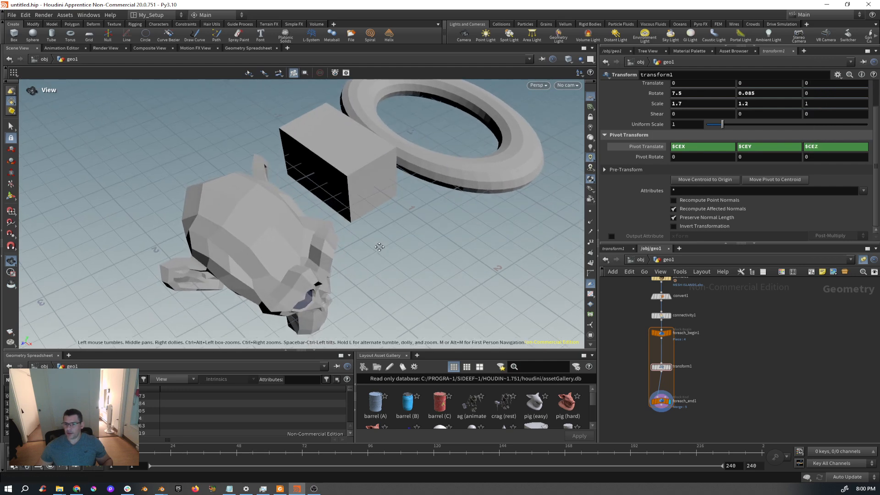
drag(379, 247, 336, 200)
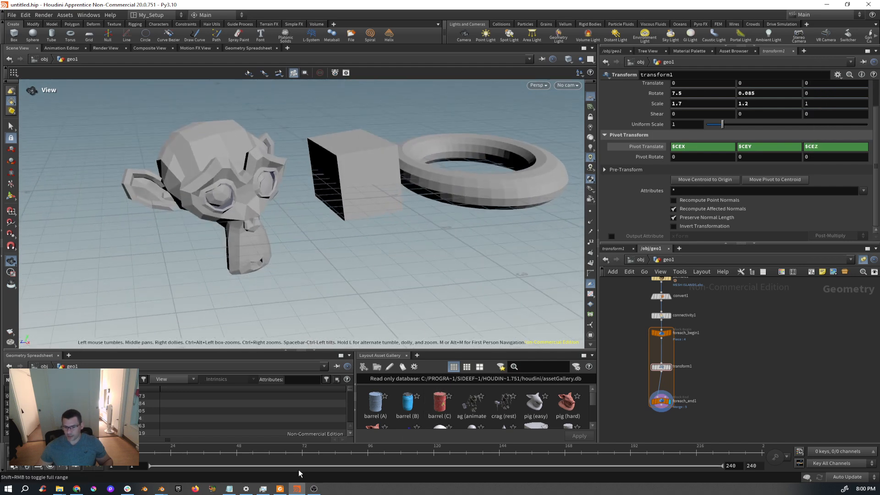
Switch to Blender and, in the rotate island group, move the Group Output farther away from Set Position.
mouse_move(161, 488)
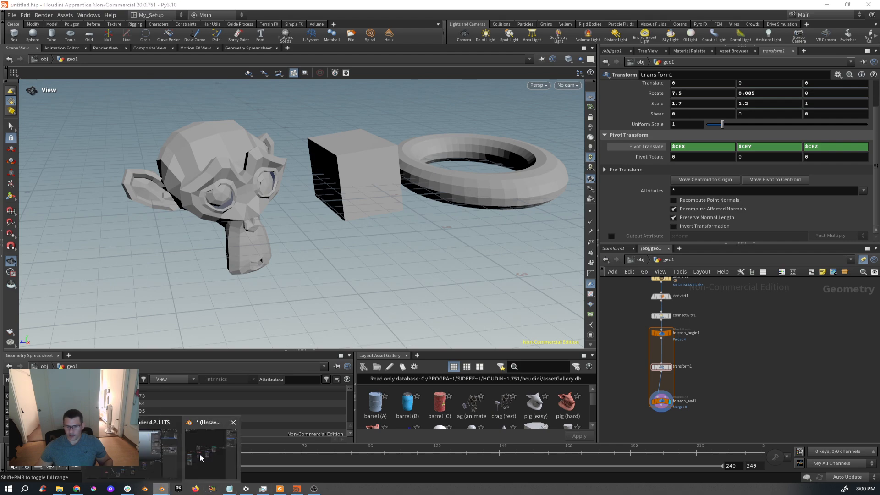
click(199, 452)
key(Tab)
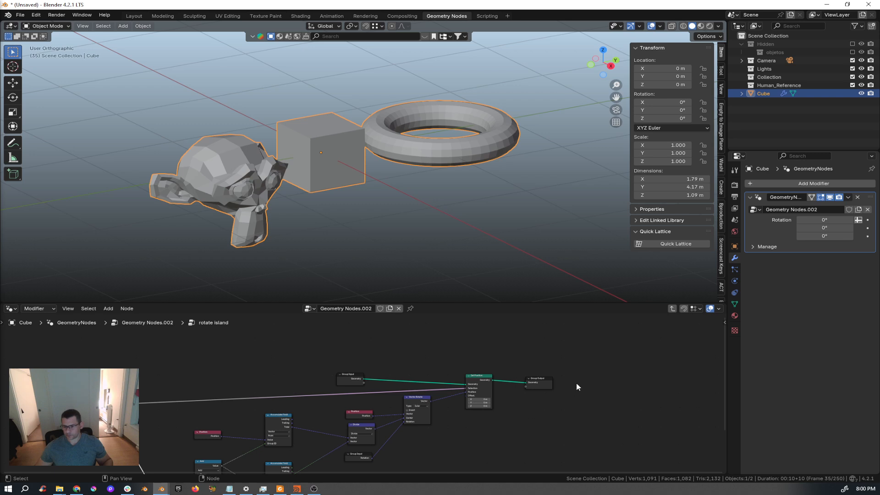
drag(543, 389, 626, 385)
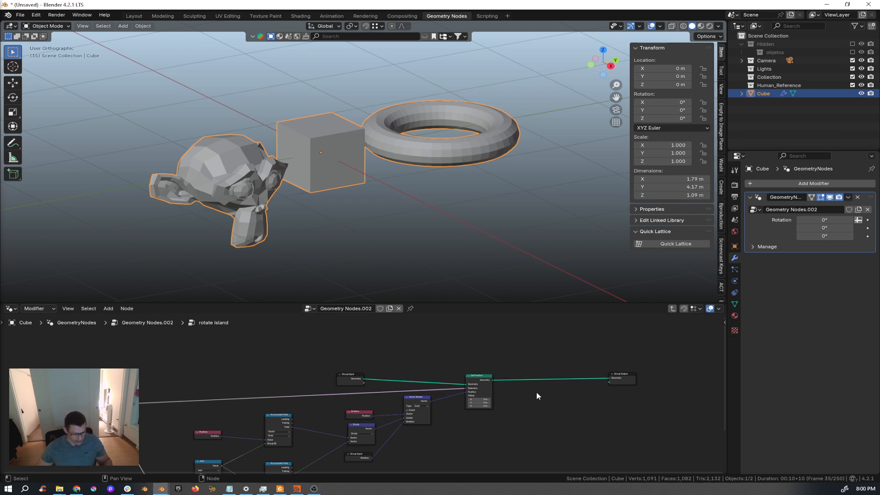
Insert a Scale Elements node between Set Position and Group Output and set its scale to 0.770.
key(shift+a)
text(SCALE)
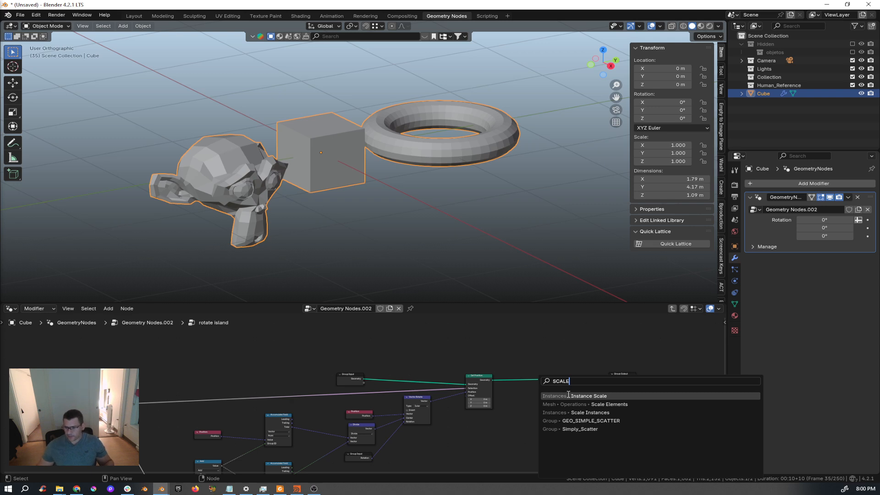
key(Down)
key(Return)
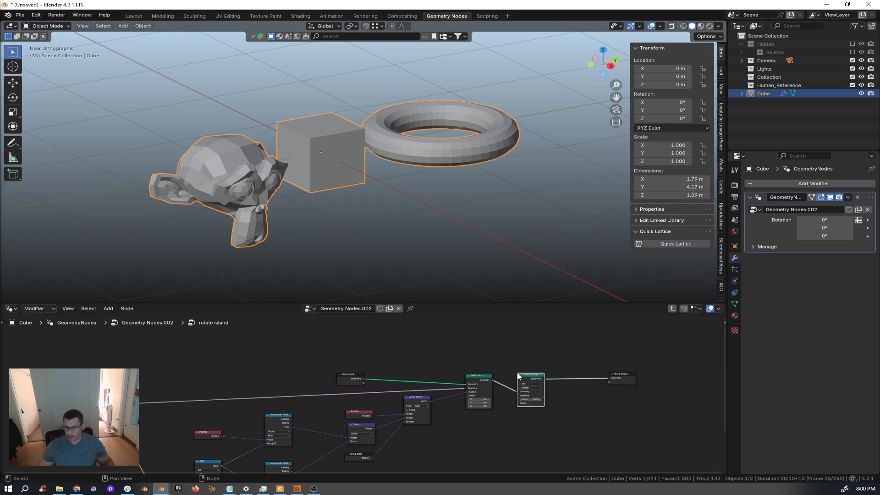
click(535, 396)
scroll(536, 395, up, 3)
mouse_move(541, 406)
mouse_down()
mouse_move(578, 406)
mouse_move(522, 406)
mouse_move(540, 406)
mouse_up()
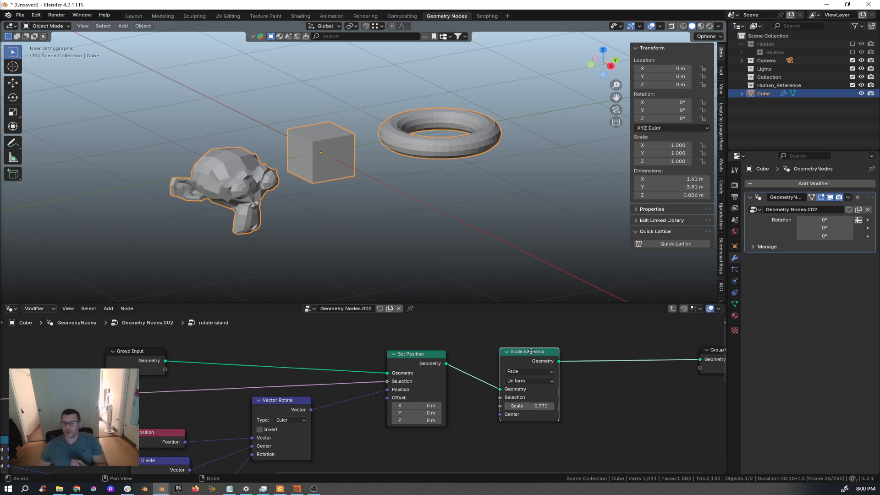
Move the Scale Elements node slightly higher and bring the Group Output close beside it.
drag(532, 358, 532, 348)
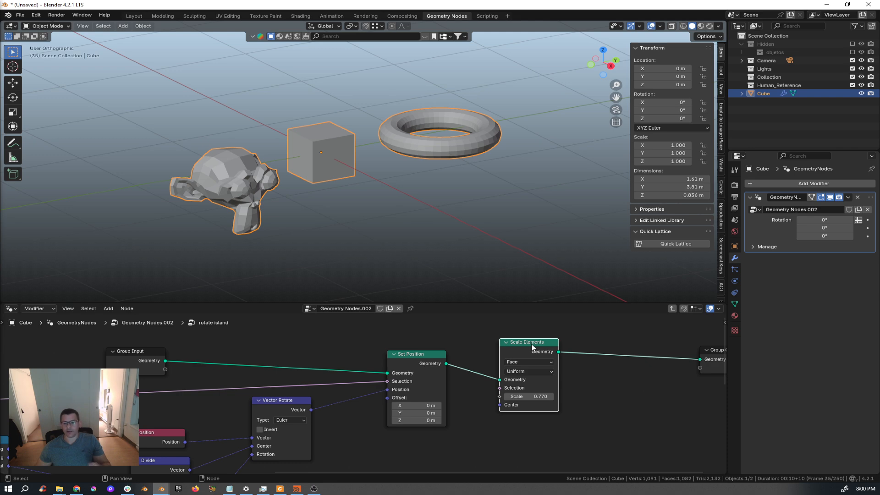
scroll(532, 348, down, 5)
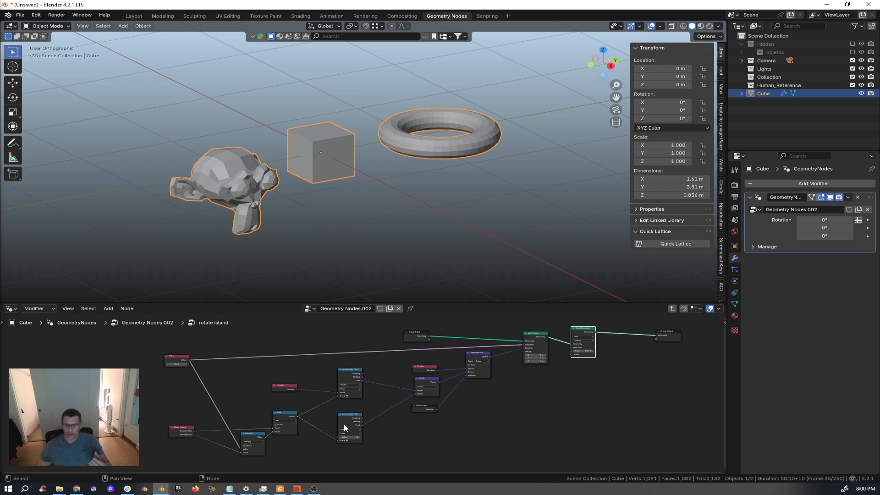
middle_drag(591, 337, 458, 402)
scroll(486, 362, up, 3)
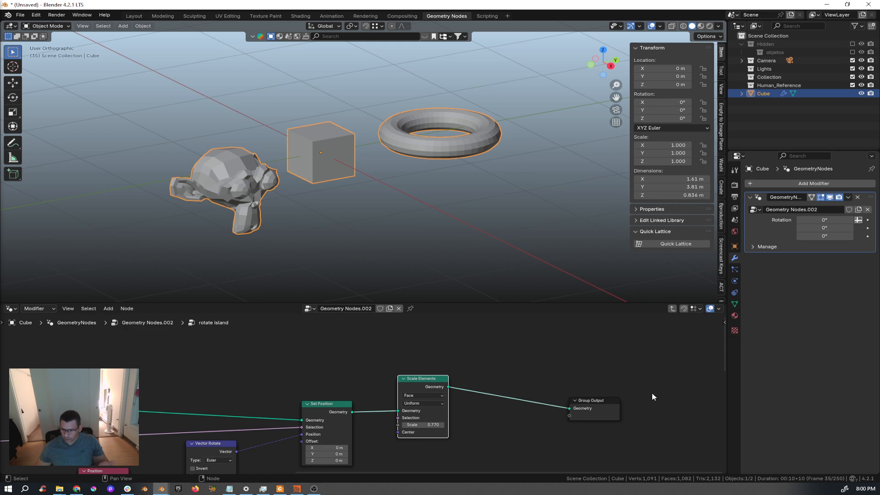
drag(610, 402, 537, 382)
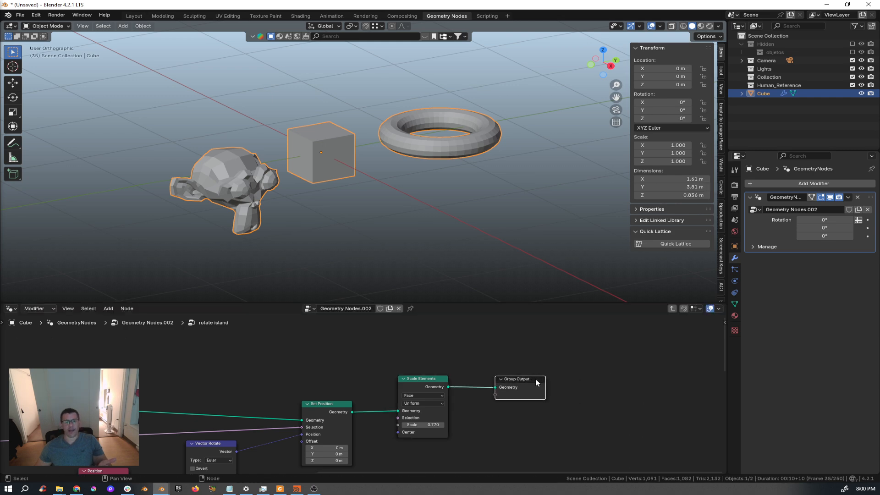
middle_drag(472, 388, 532, 378)
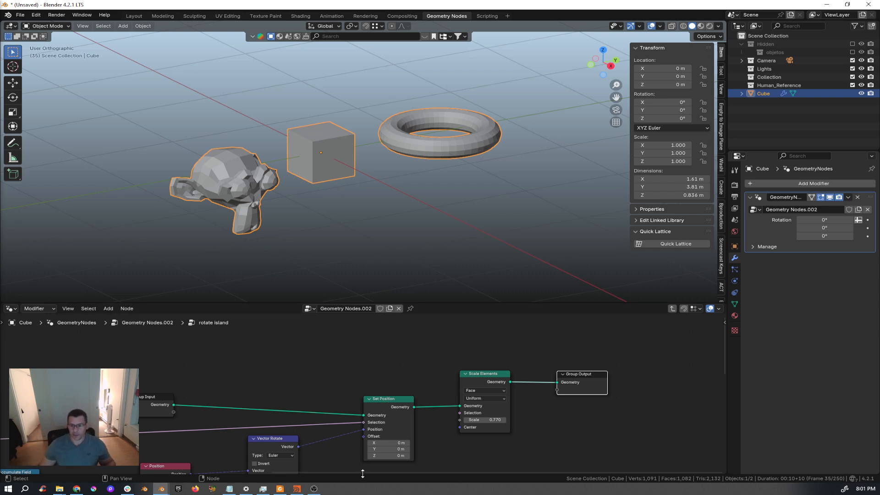
scroll(321, 389, down, 4)
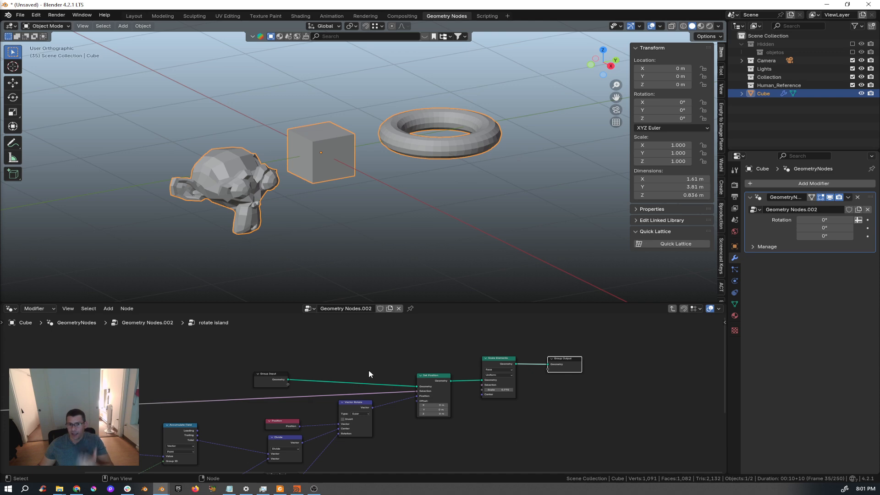
scroll(373, 380, down, 2)
middle_drag(372, 393, 446, 378)
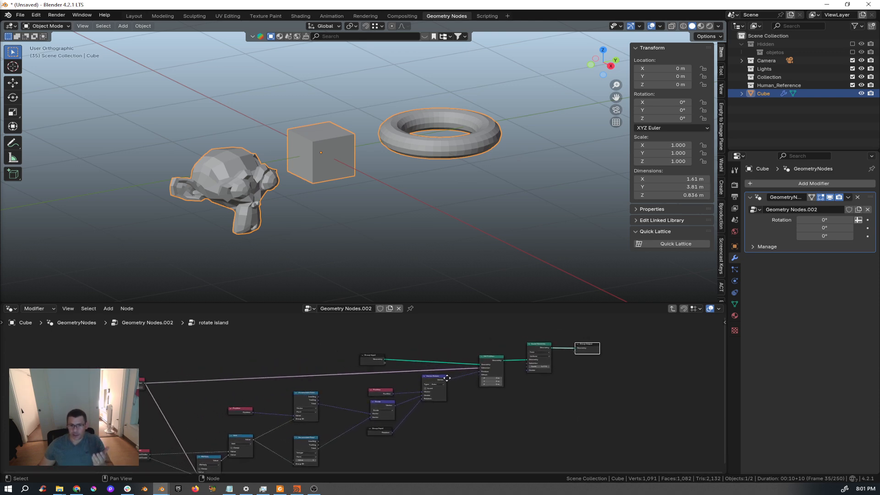